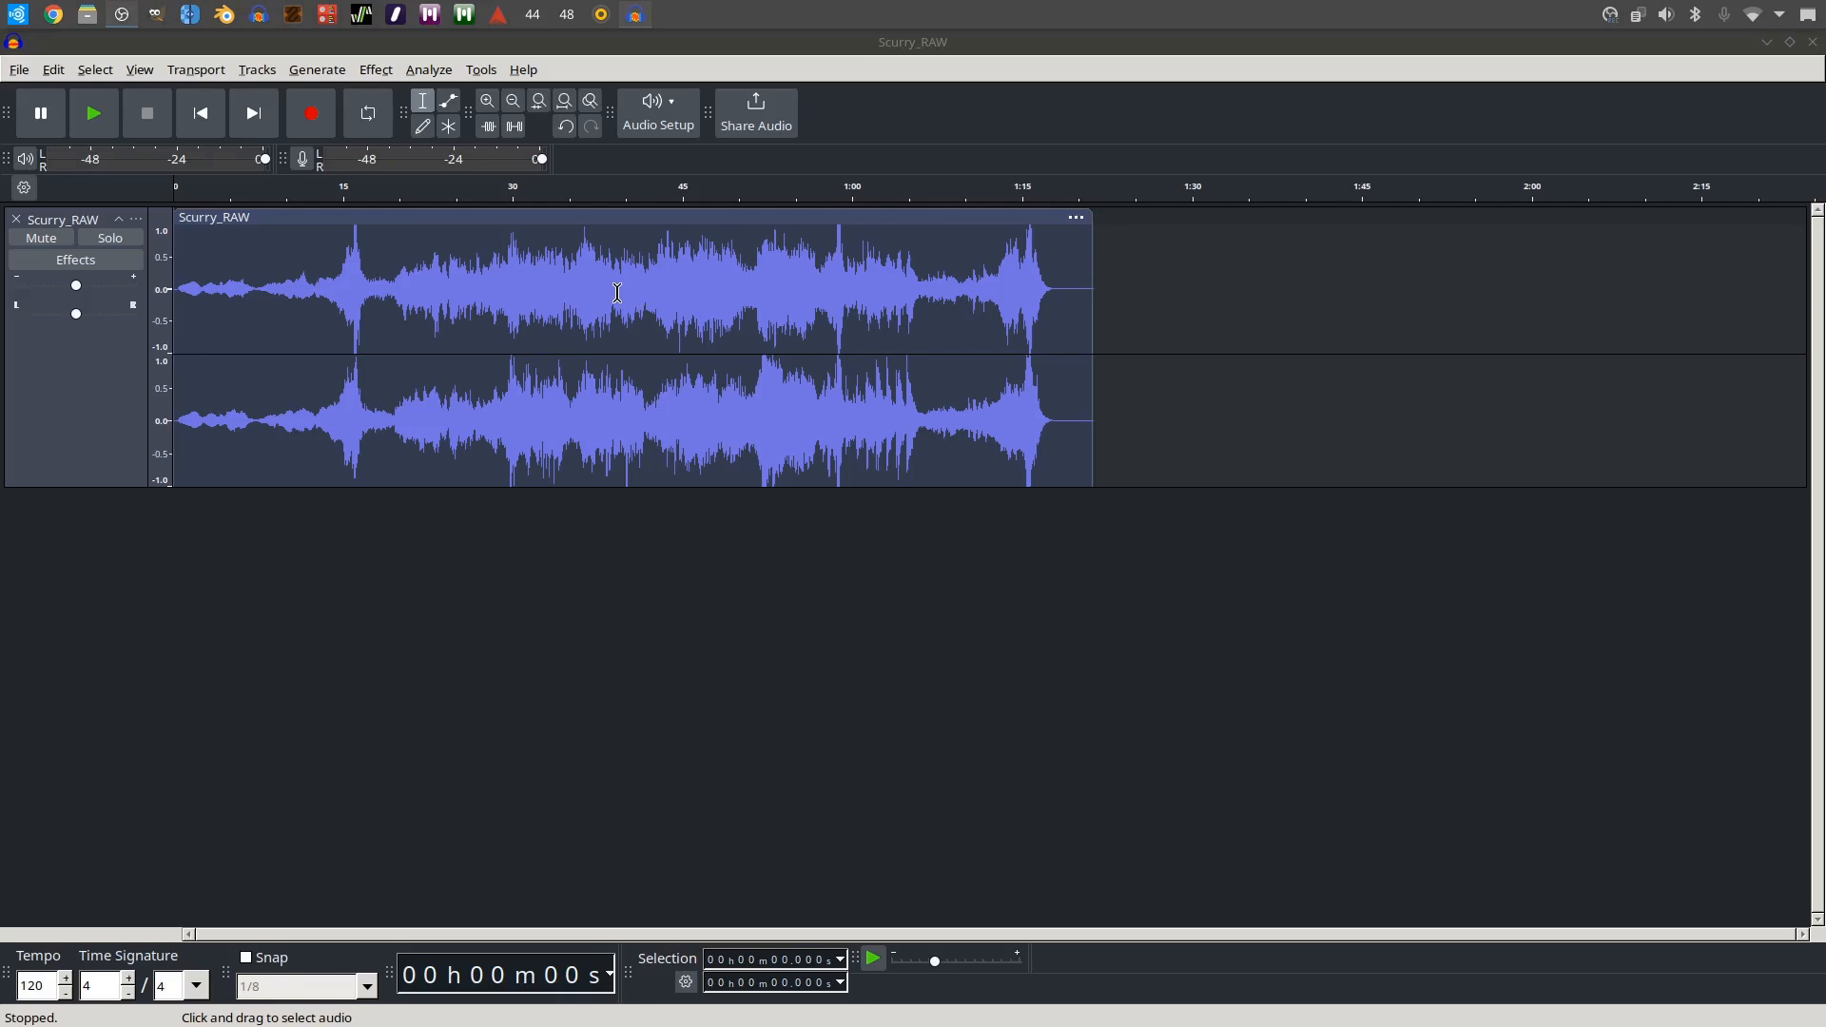
# Step: Select the entire Scurry_RAW clip and apply the Normalize effect to it
pyautogui.click(617, 293)
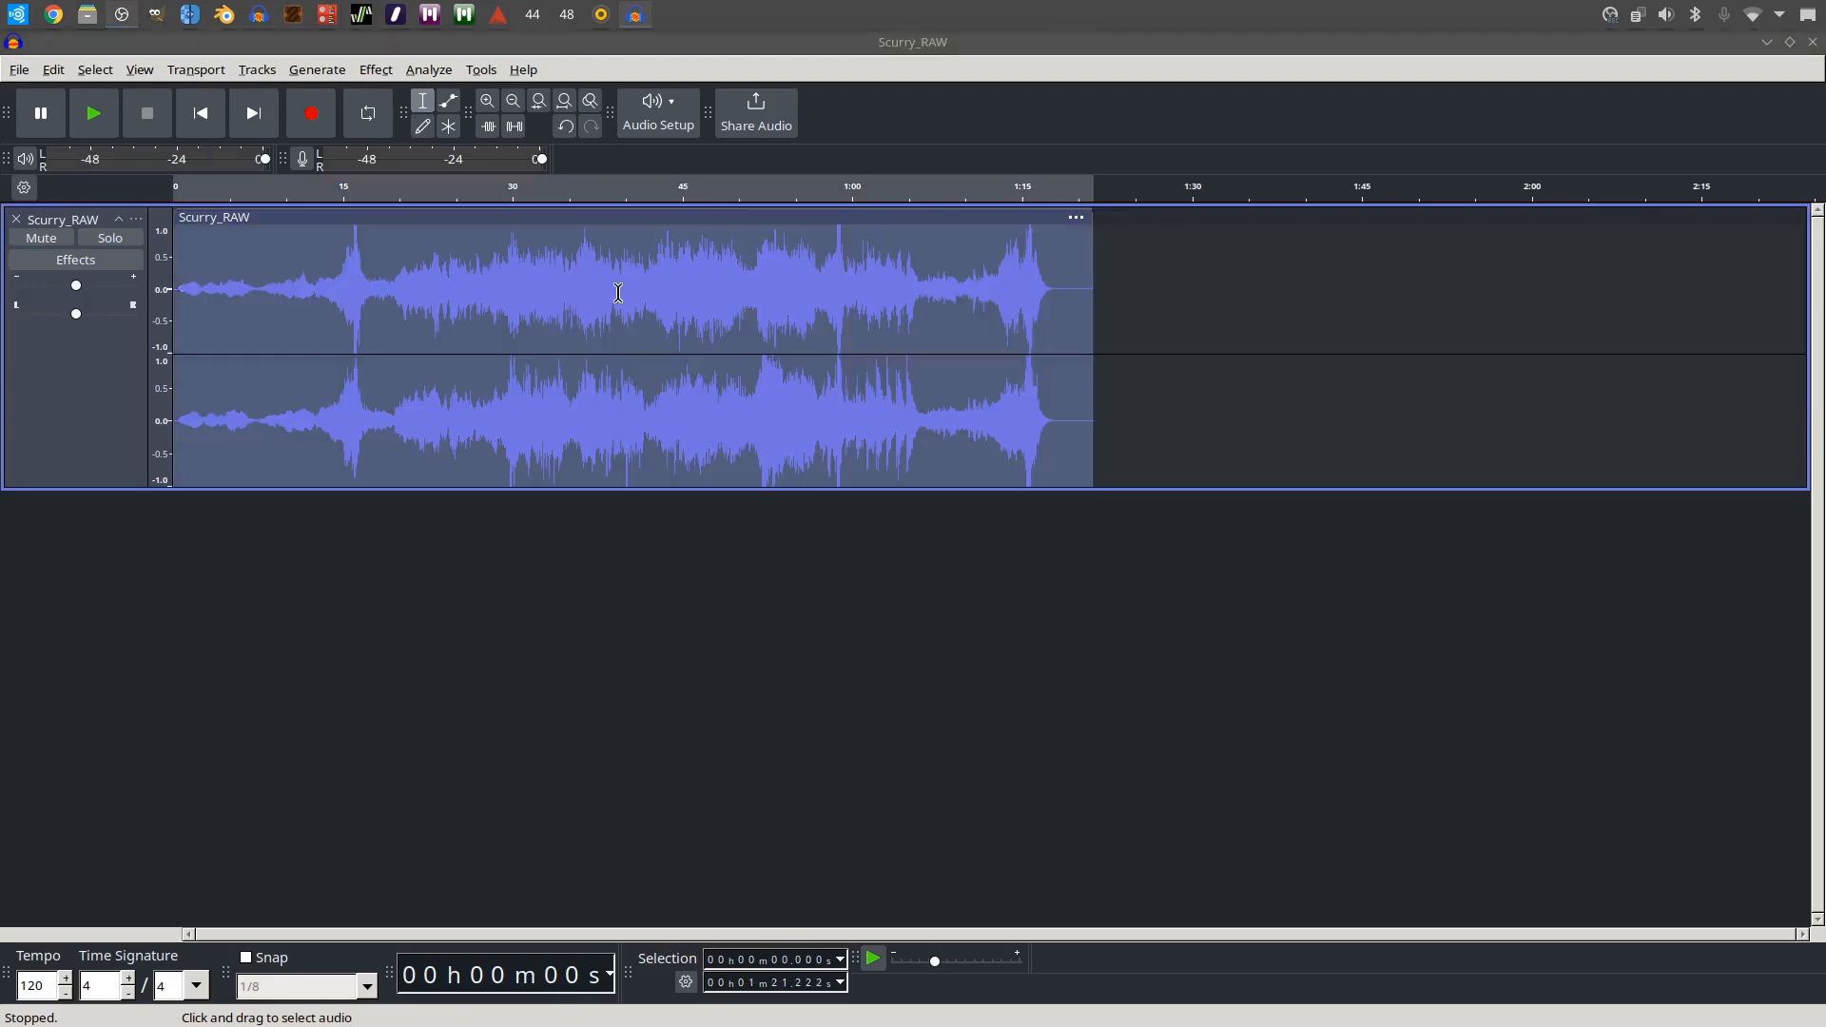
pyautogui.click(377, 70)
pyautogui.moveTo(455, 200)
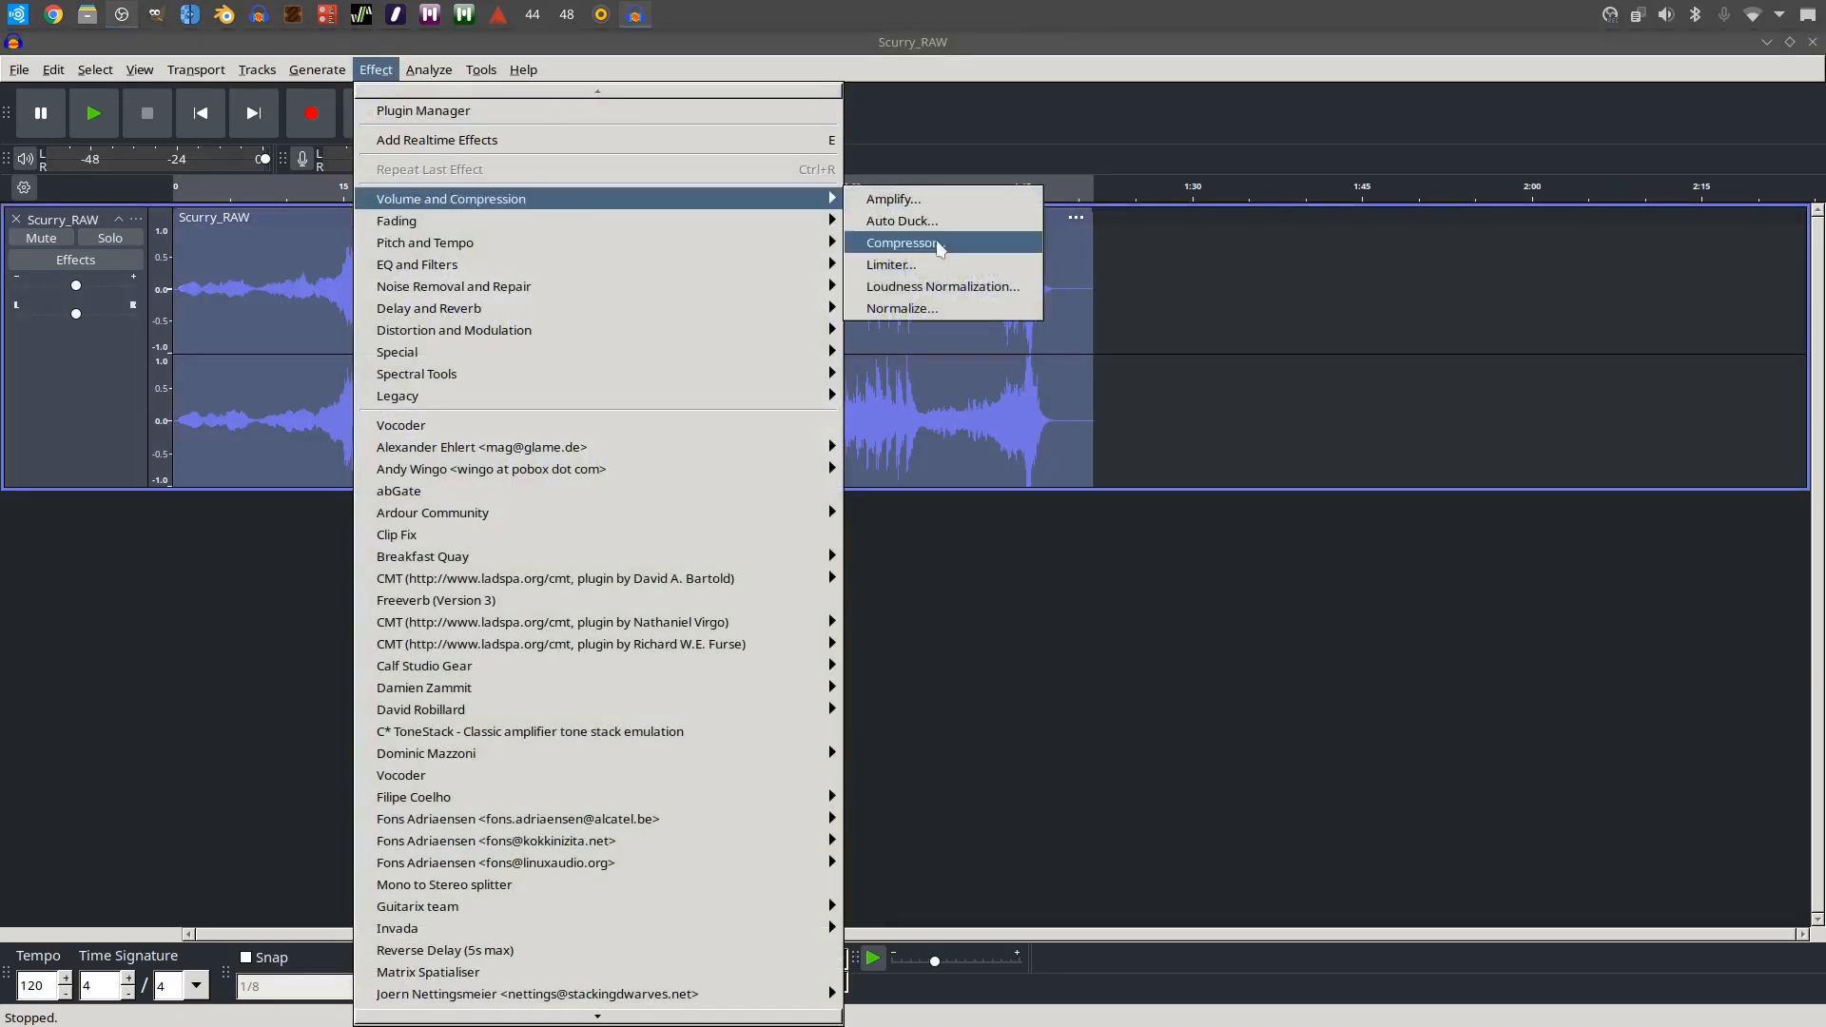
pyautogui.click(928, 311)
pyautogui.click(1024, 609)
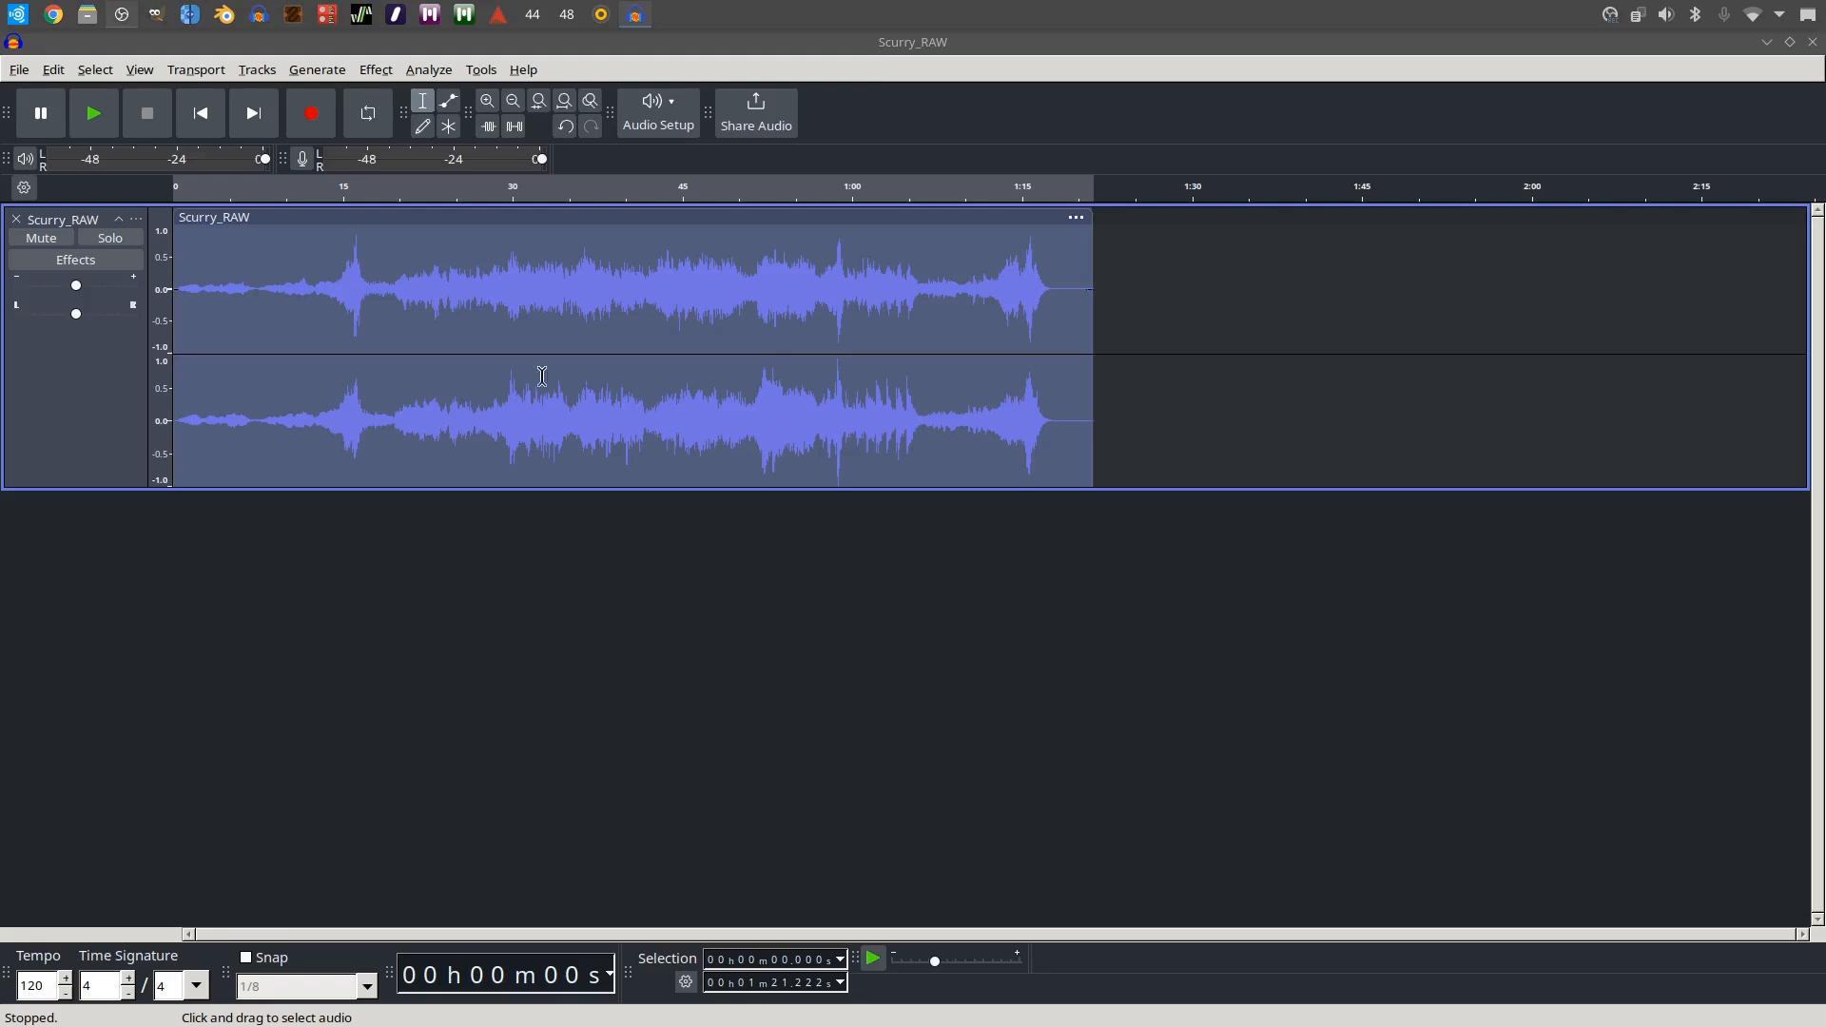
# Step: Clear the selection and play the Scurry_RAW track from the start to listen to it, then stop playback
pyautogui.click(187, 130)
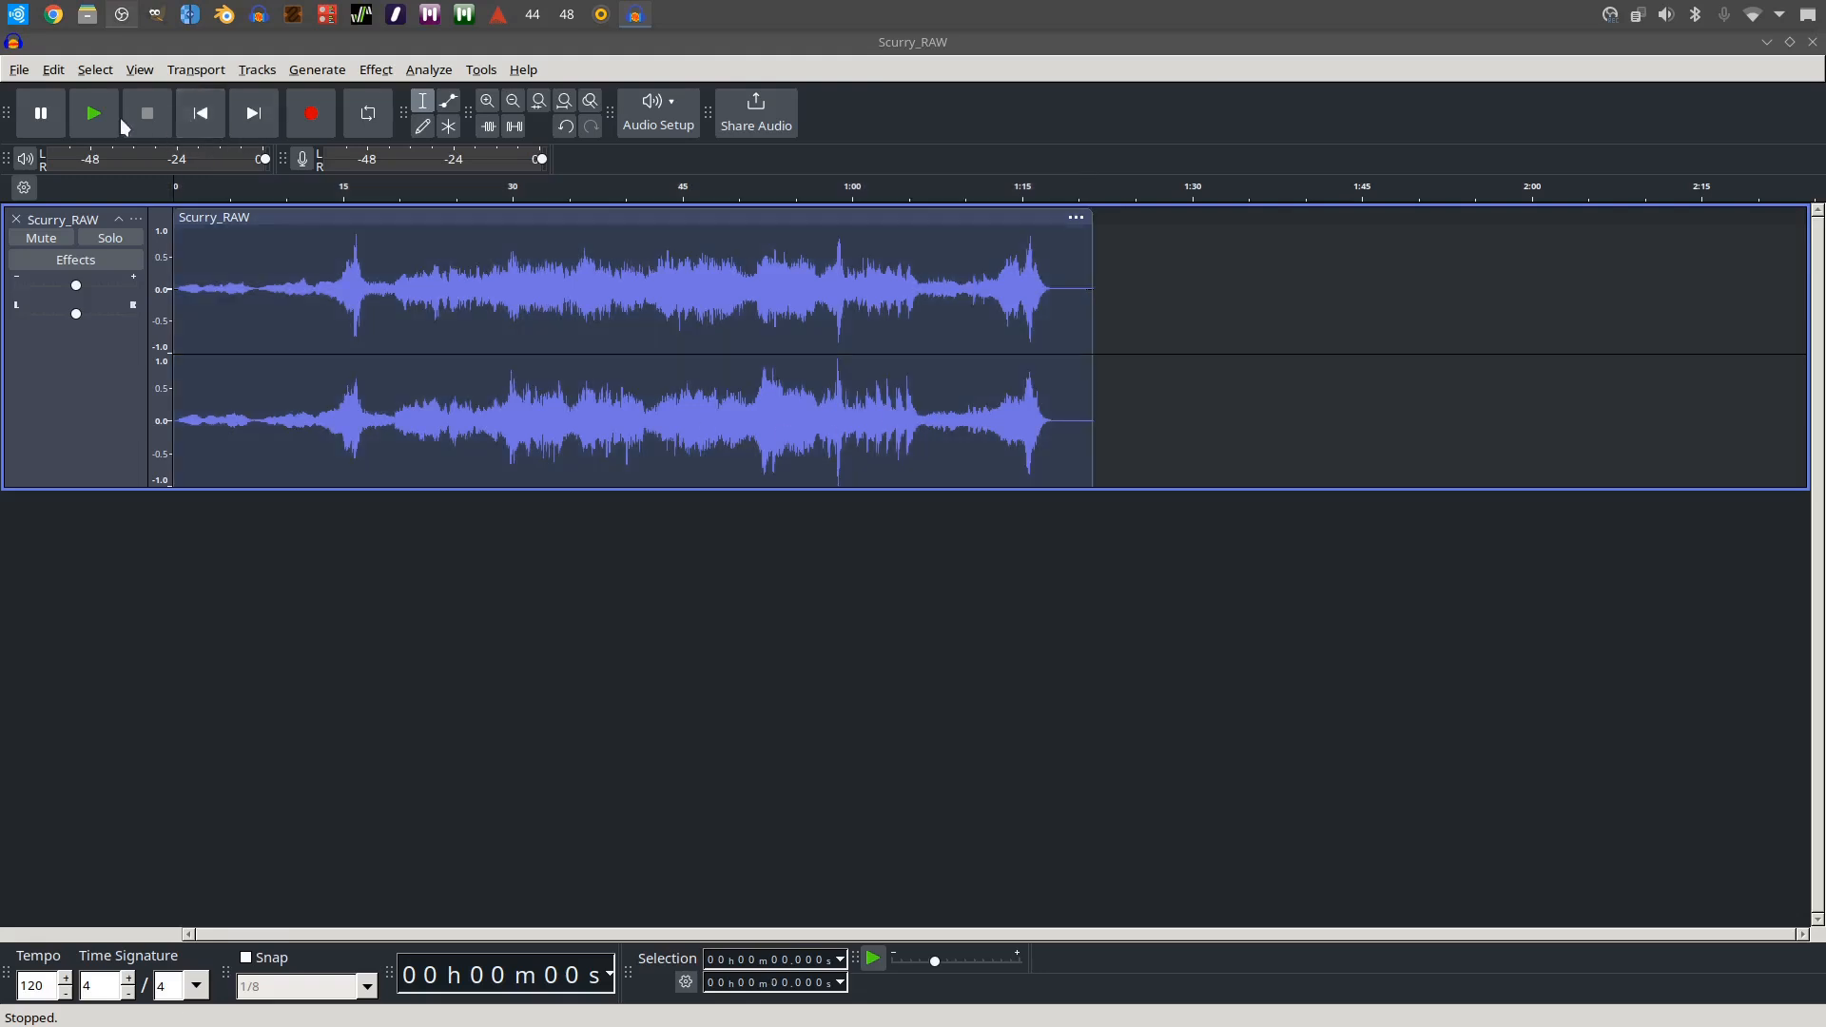
pyautogui.click(100, 116)
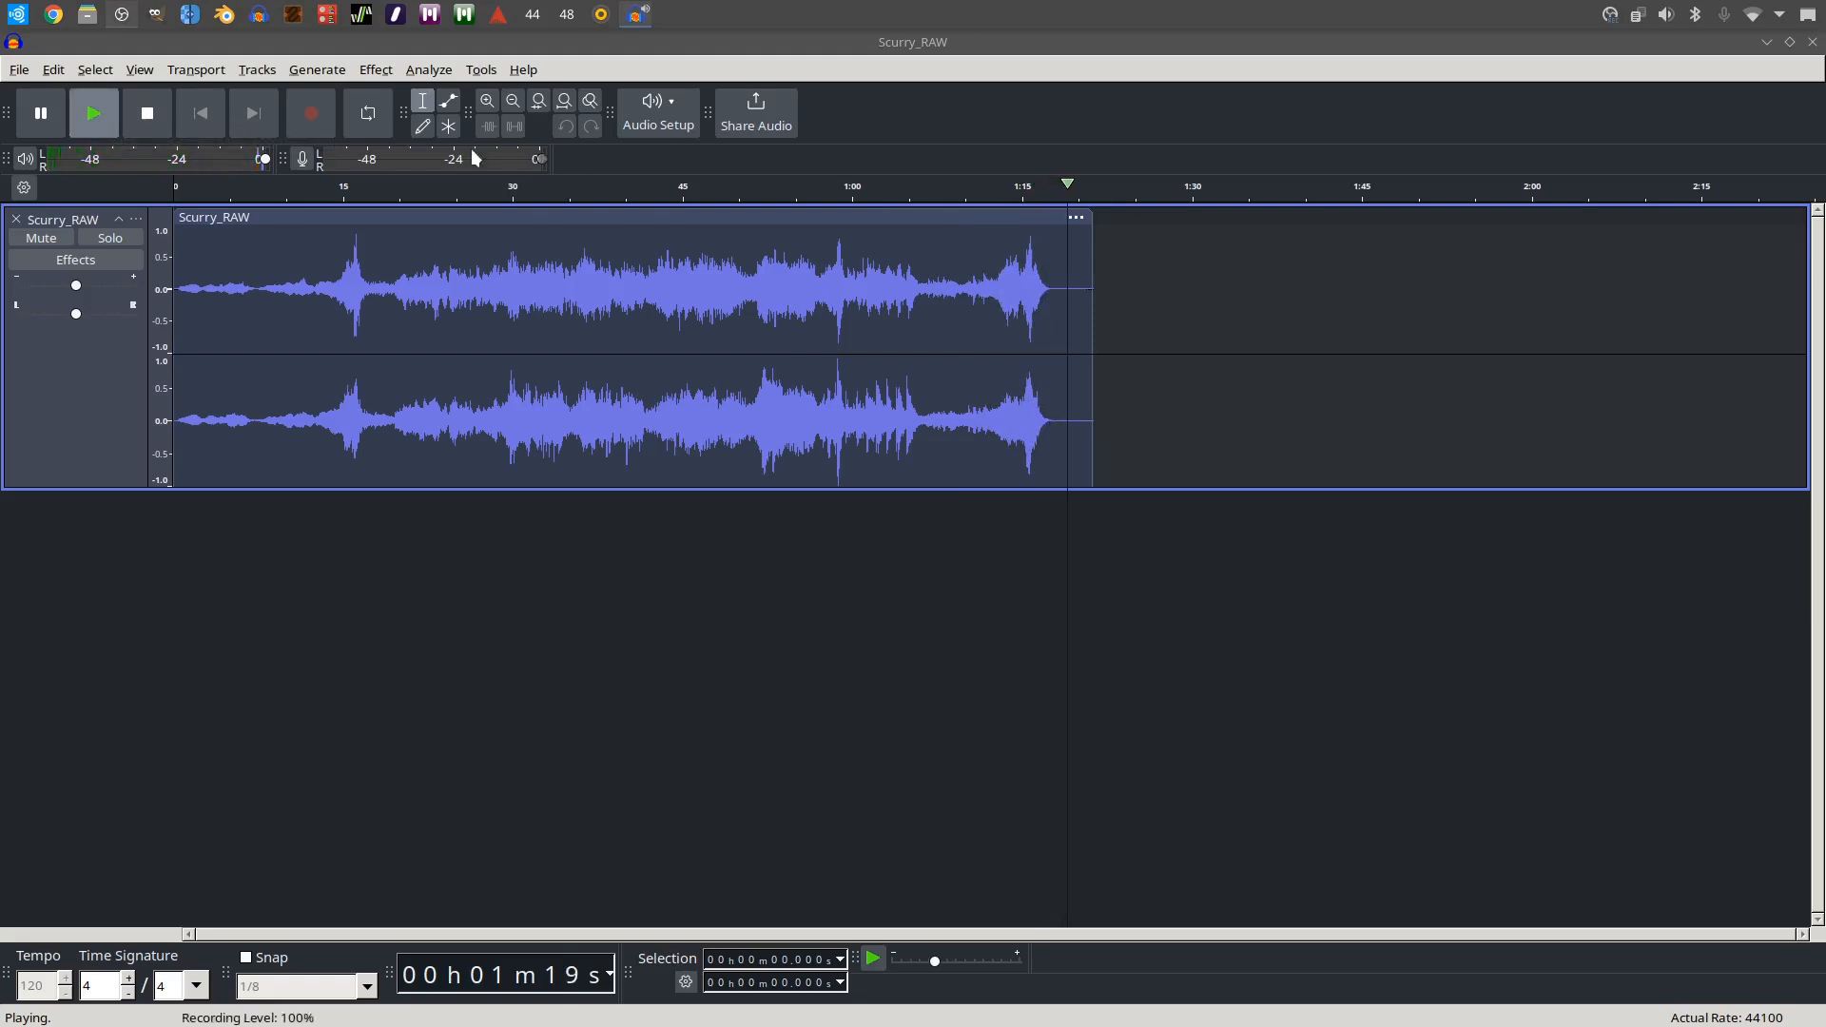
pyautogui.click(143, 104)
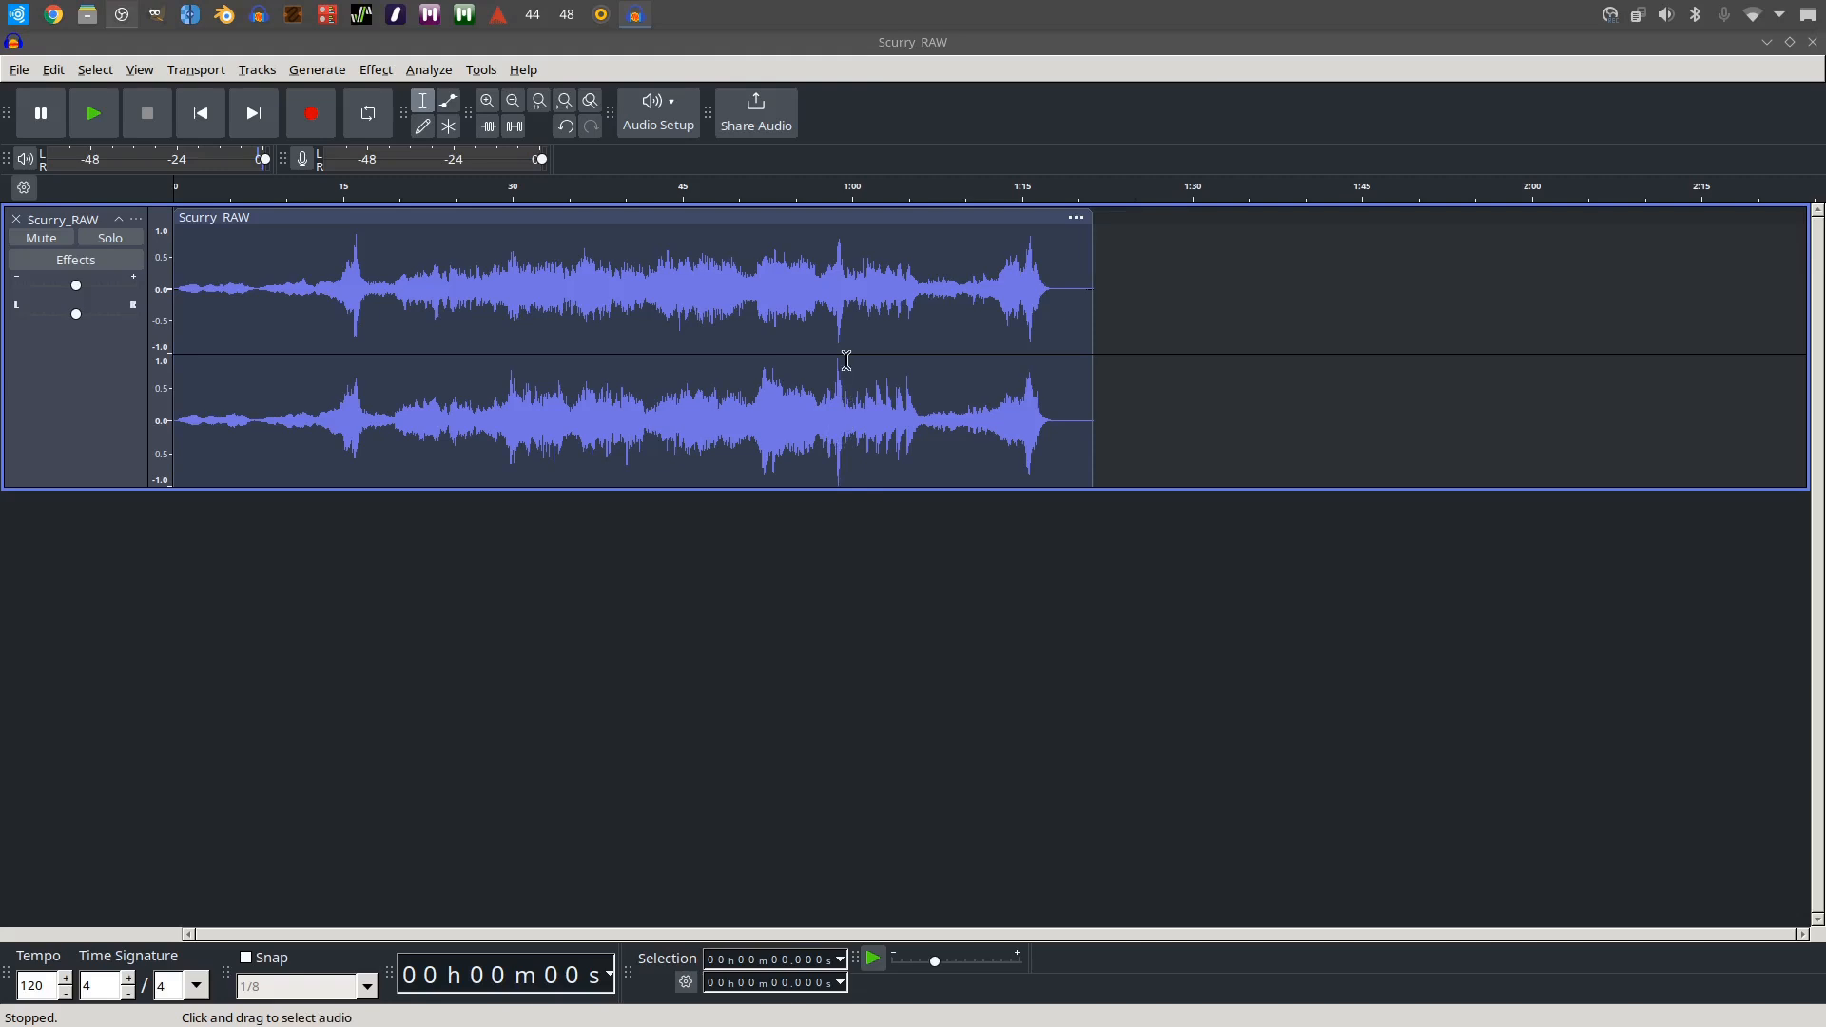
# Step: Hard-limit the whole clip to -1 dB with make-up gain using the Legacy Limiter, and repeat the effect once
pyautogui.doubleClick(673, 293)
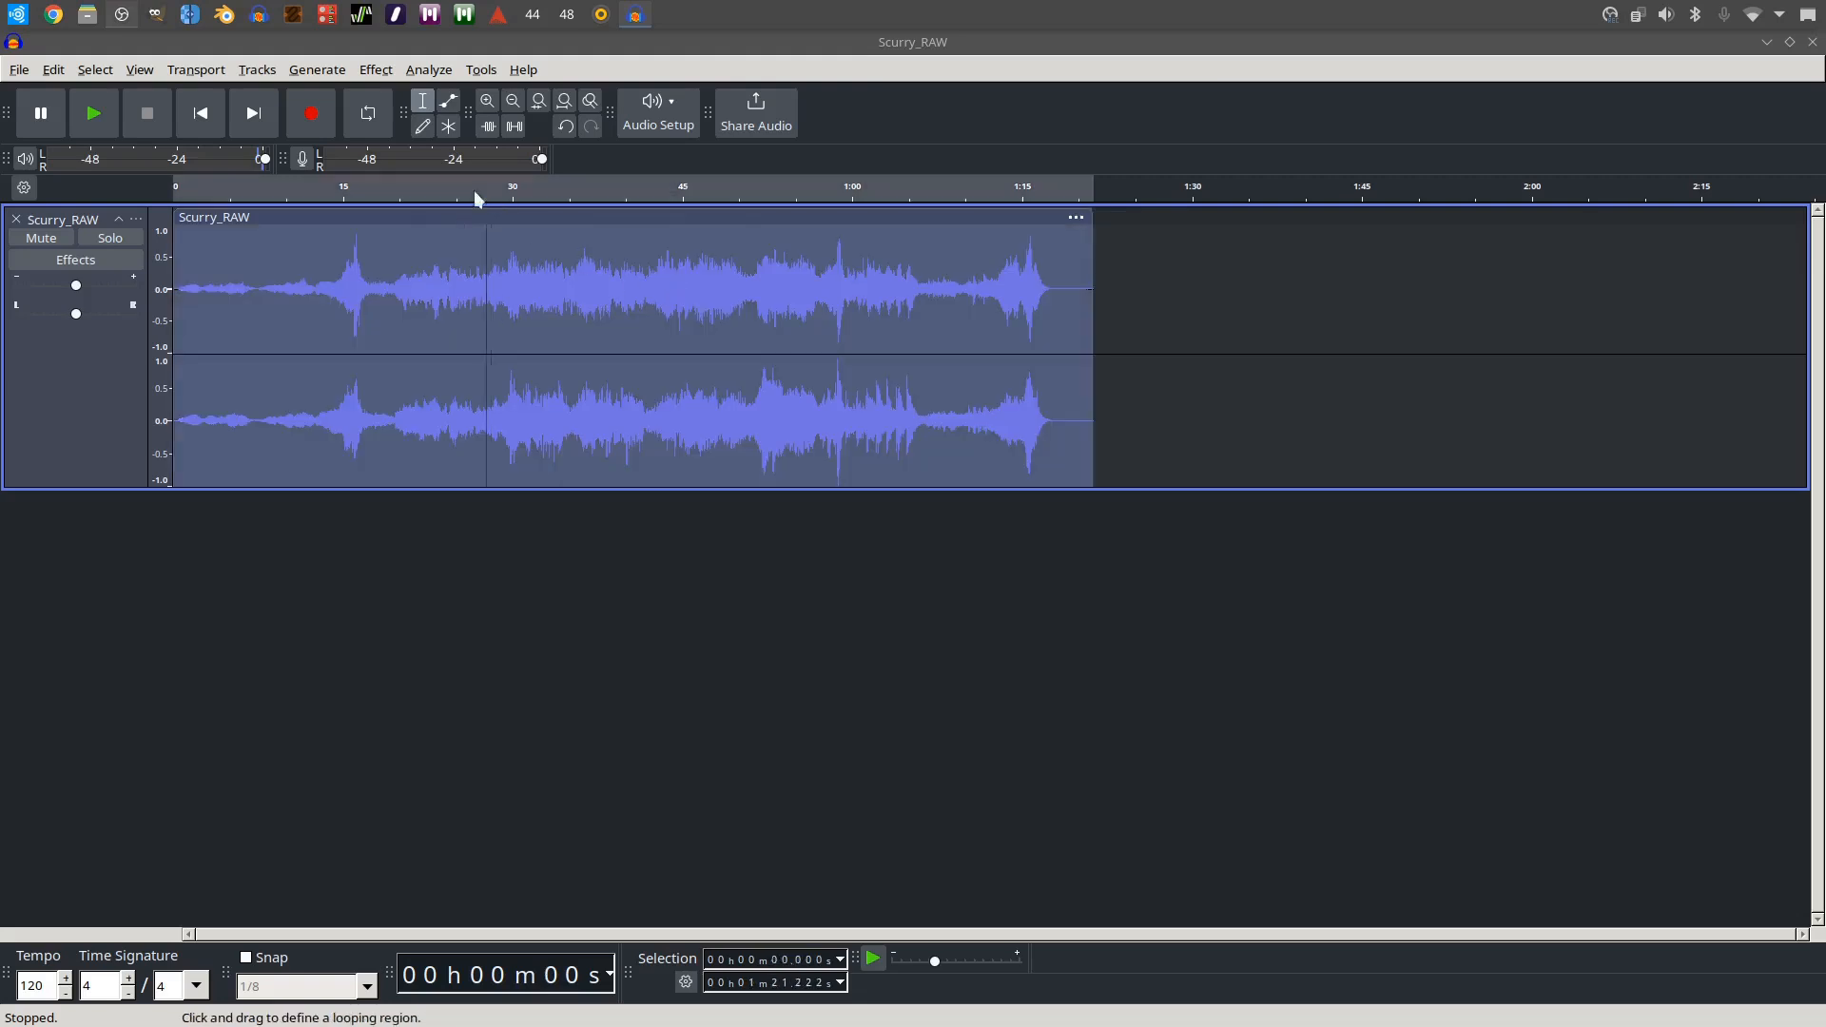
pyautogui.click(376, 72)
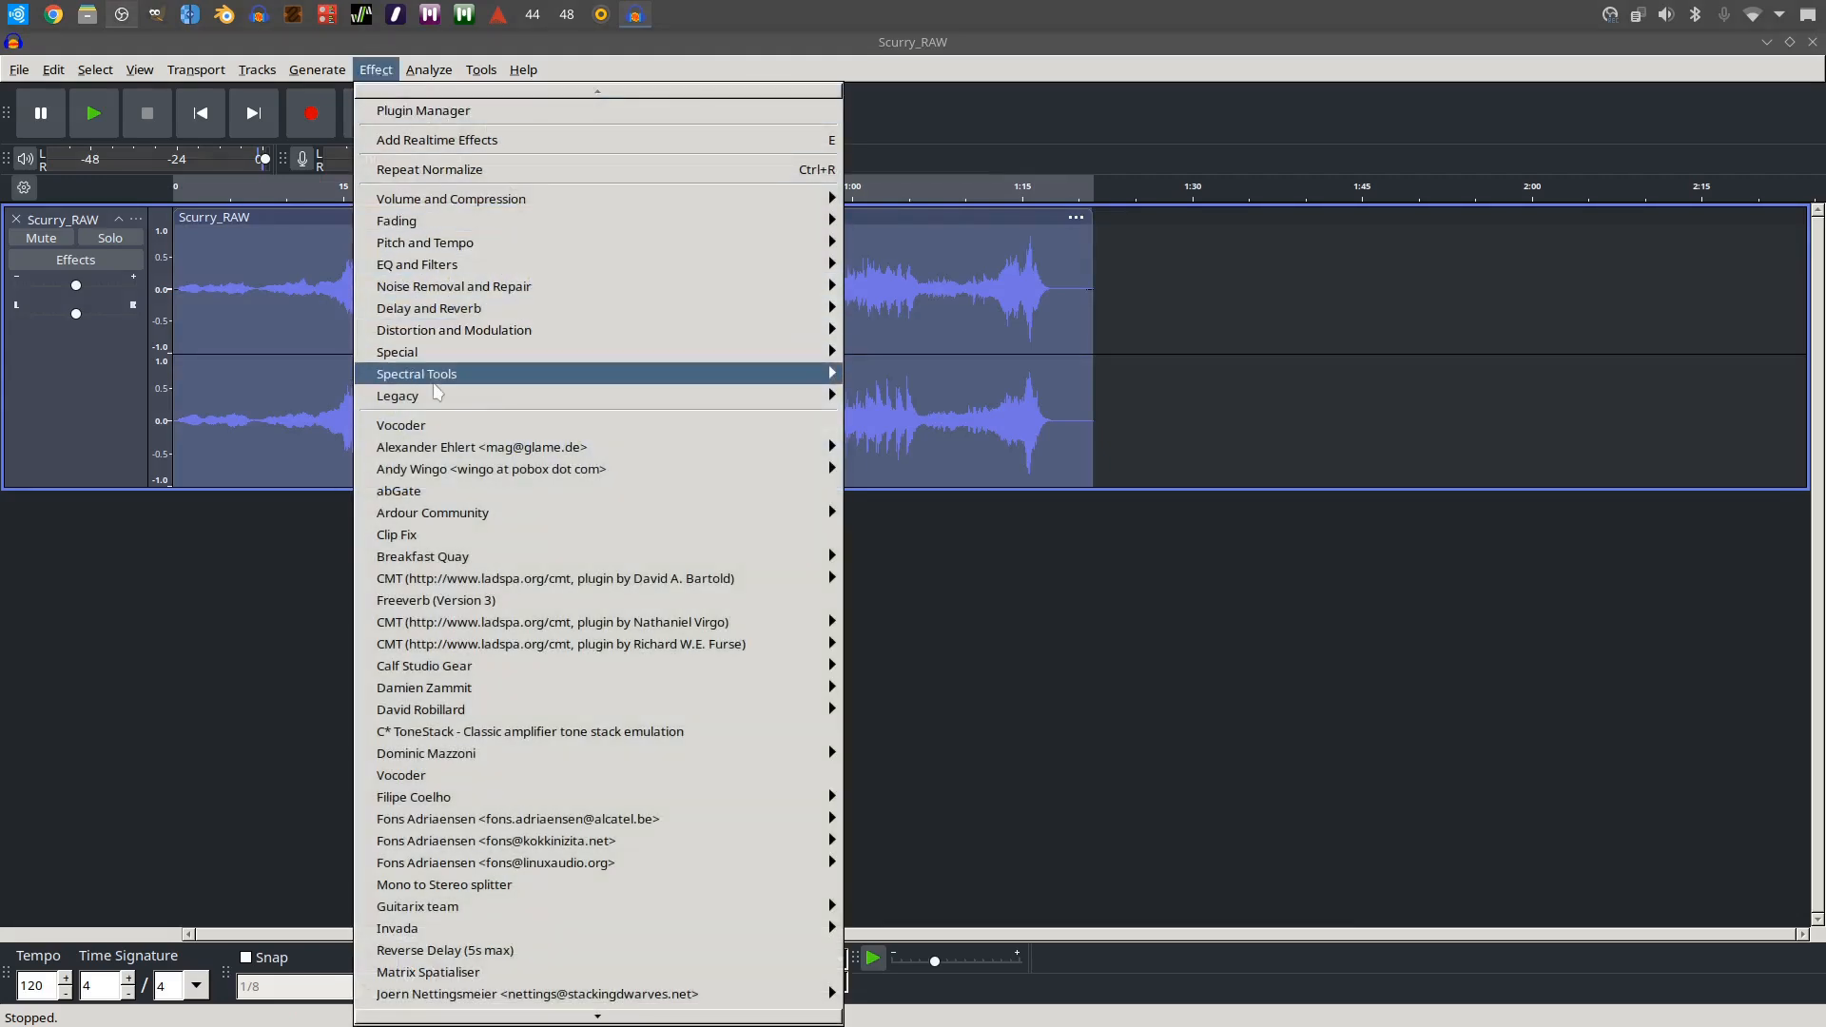
pyautogui.moveTo(578, 397)
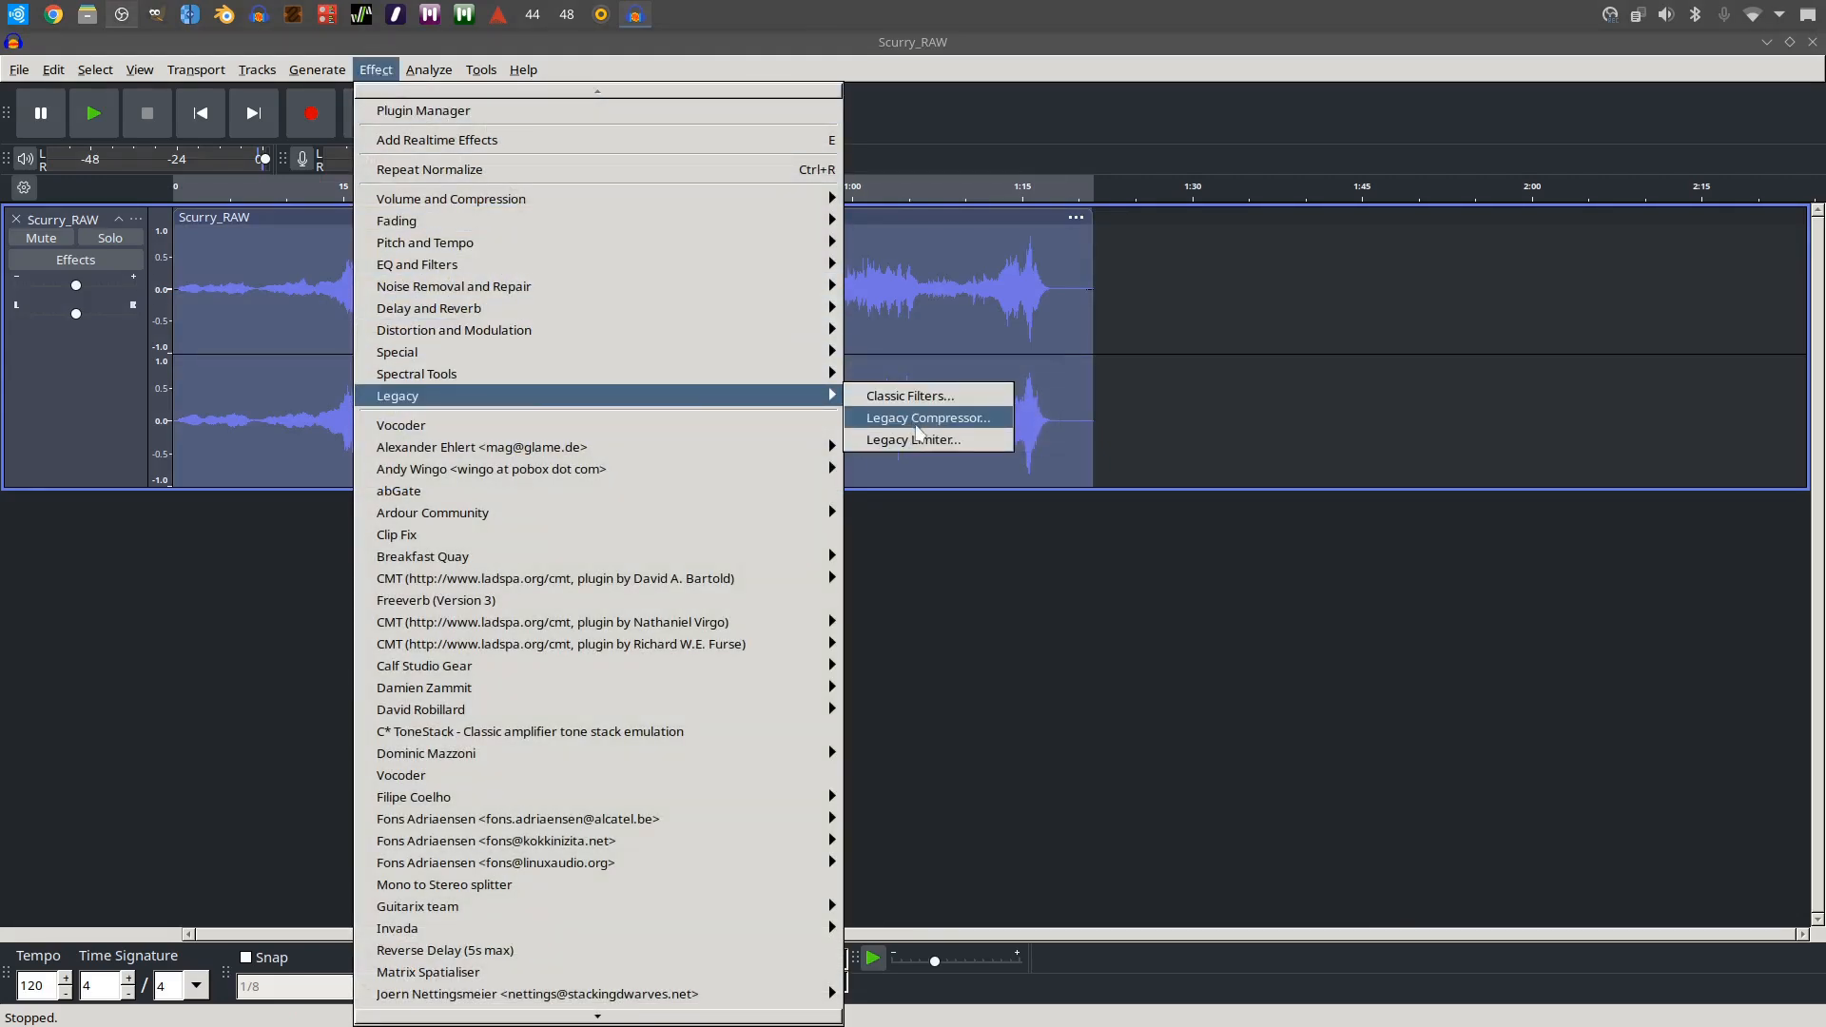
pyautogui.click(916, 438)
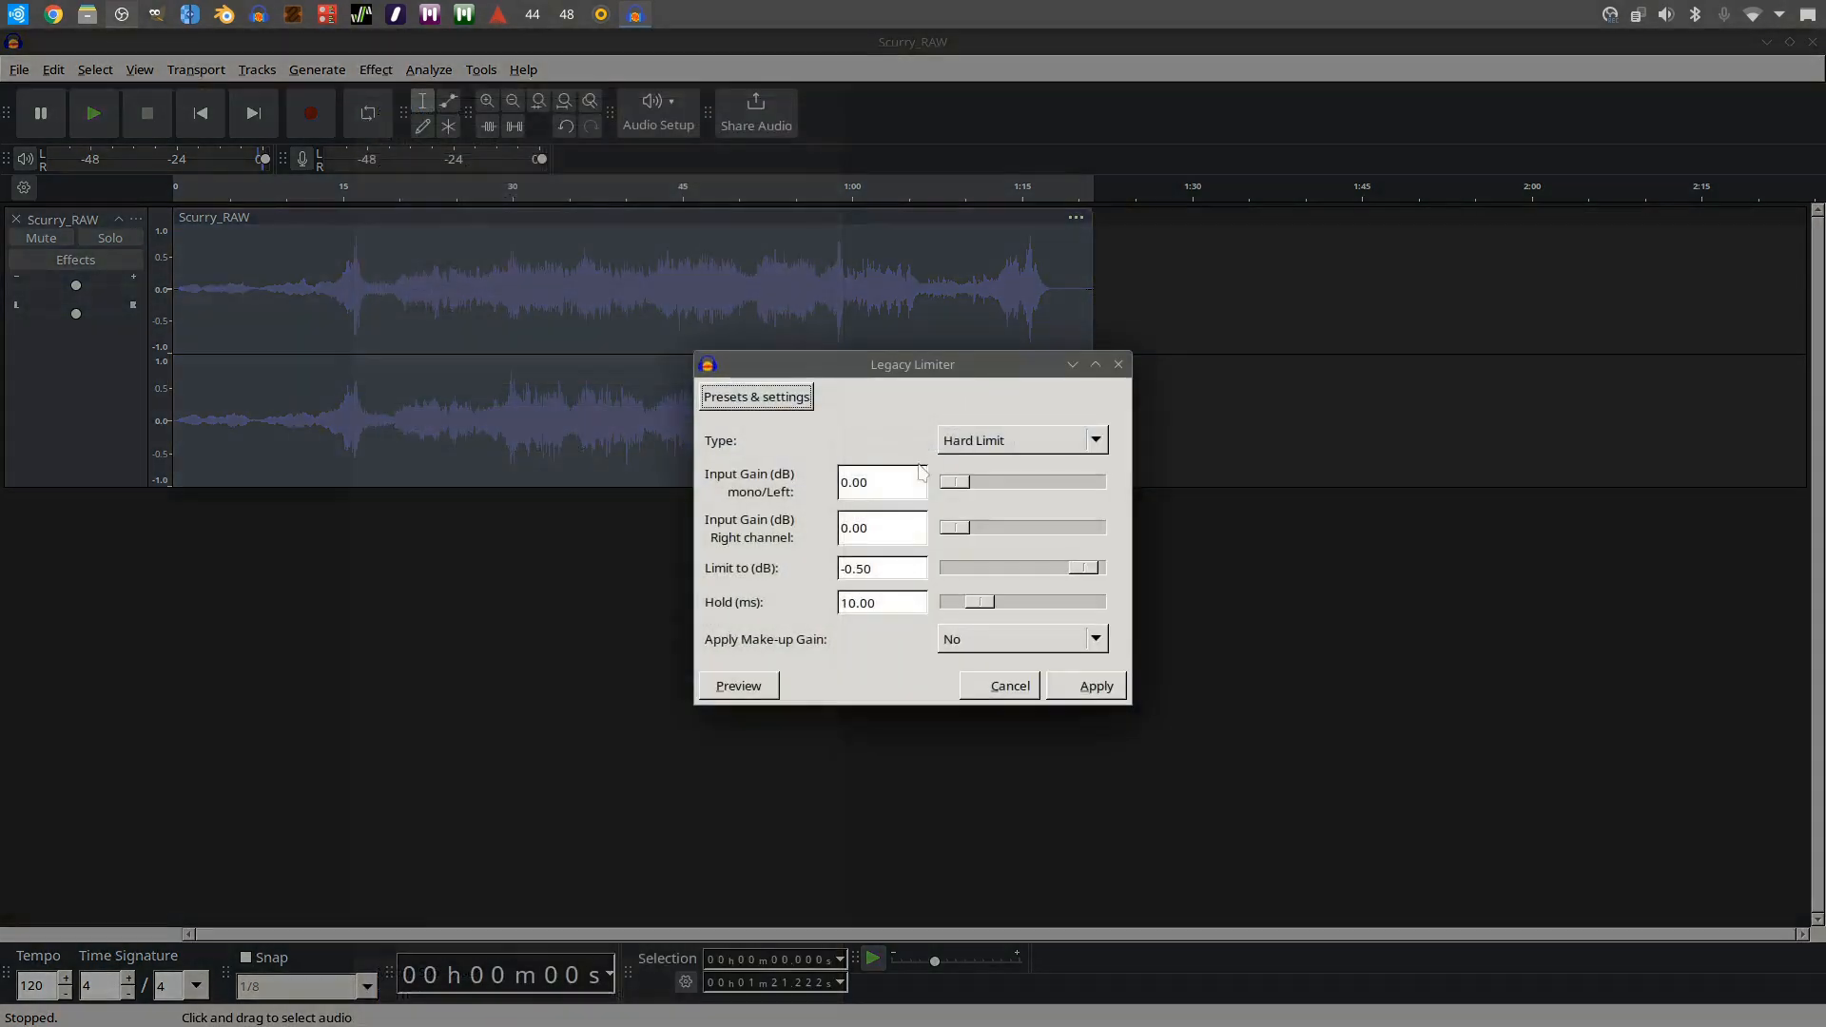
pyautogui.doubleClick(884, 568)
pyautogui.write('-1')
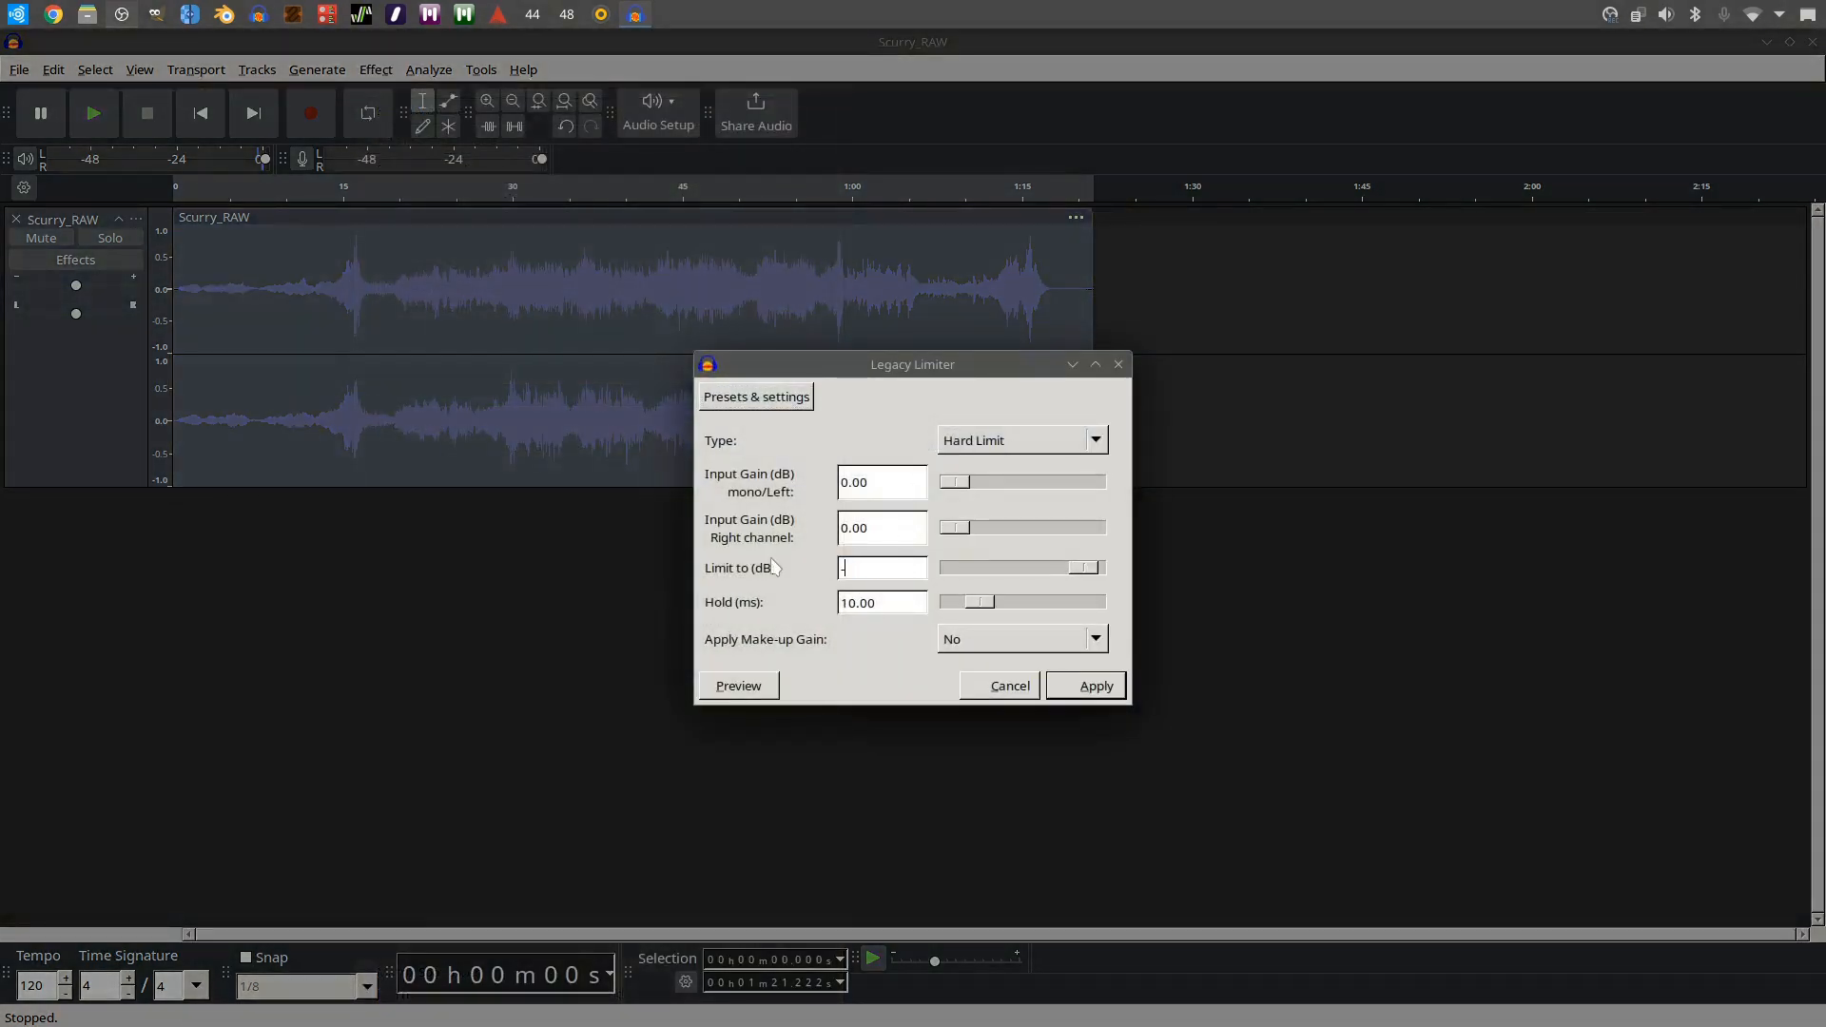
pyautogui.click(1095, 649)
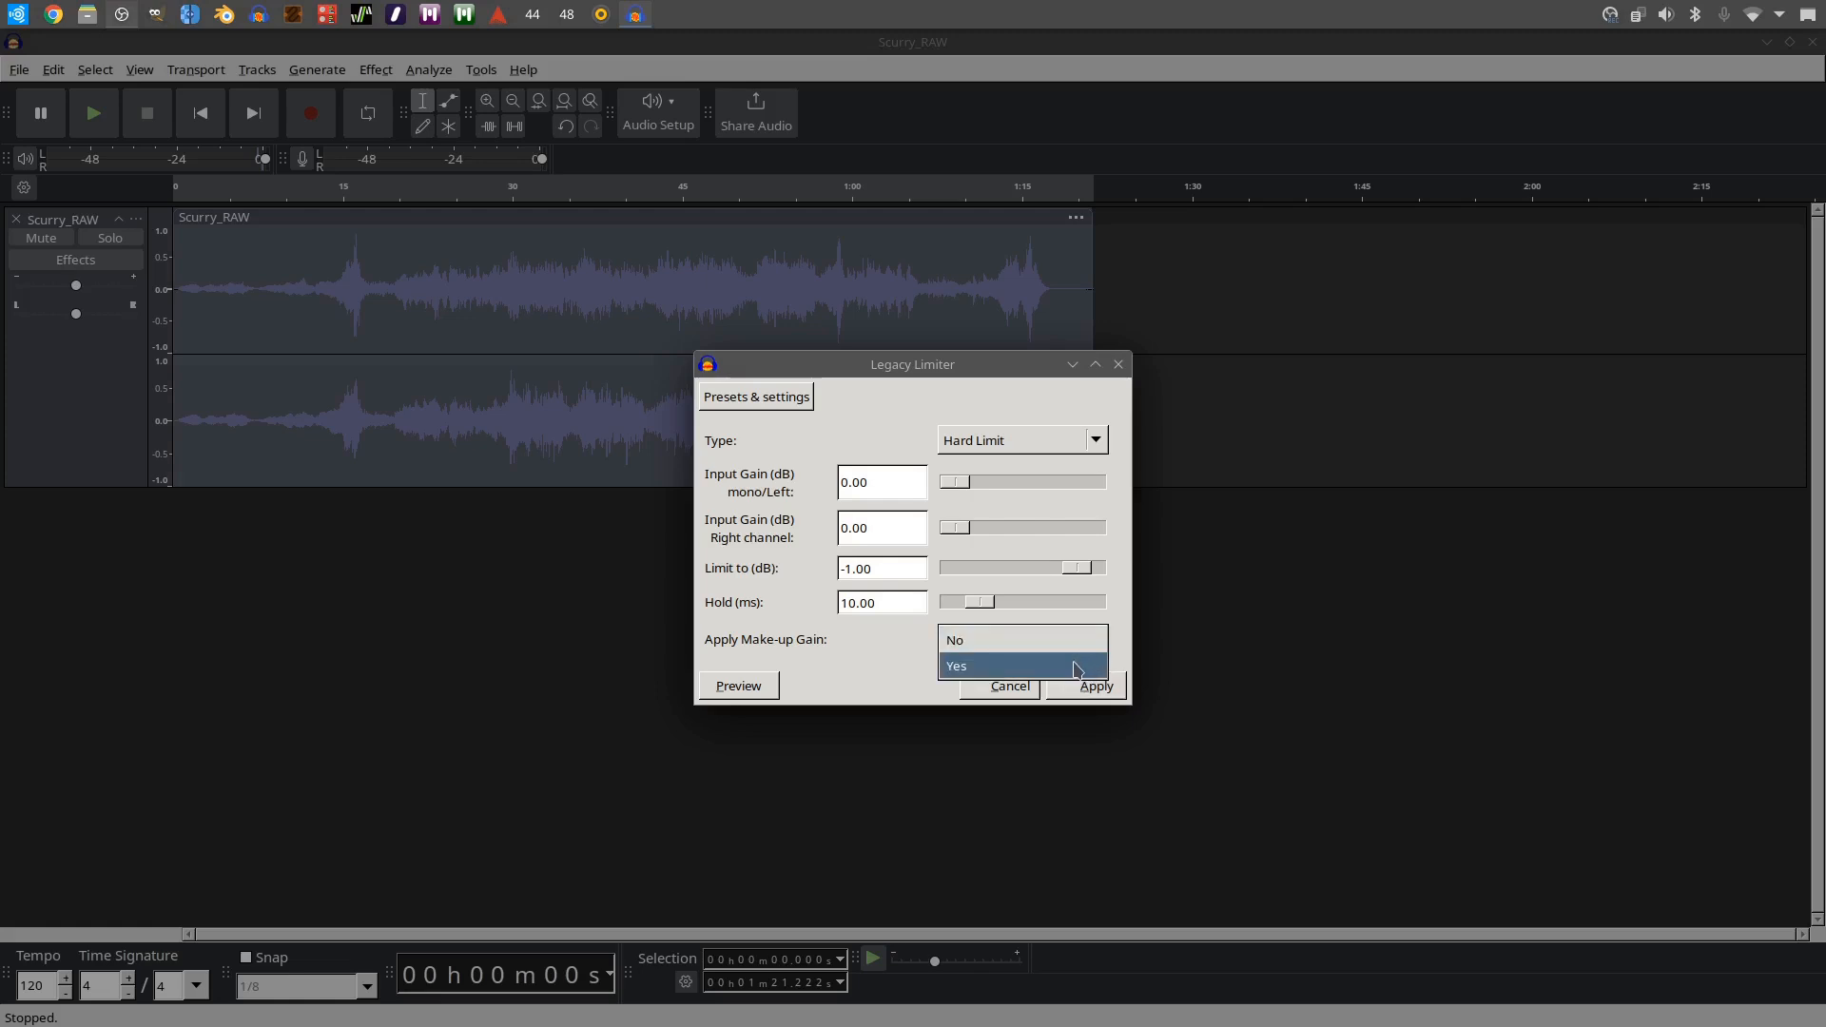
pyautogui.click(1082, 666)
pyautogui.click(1095, 686)
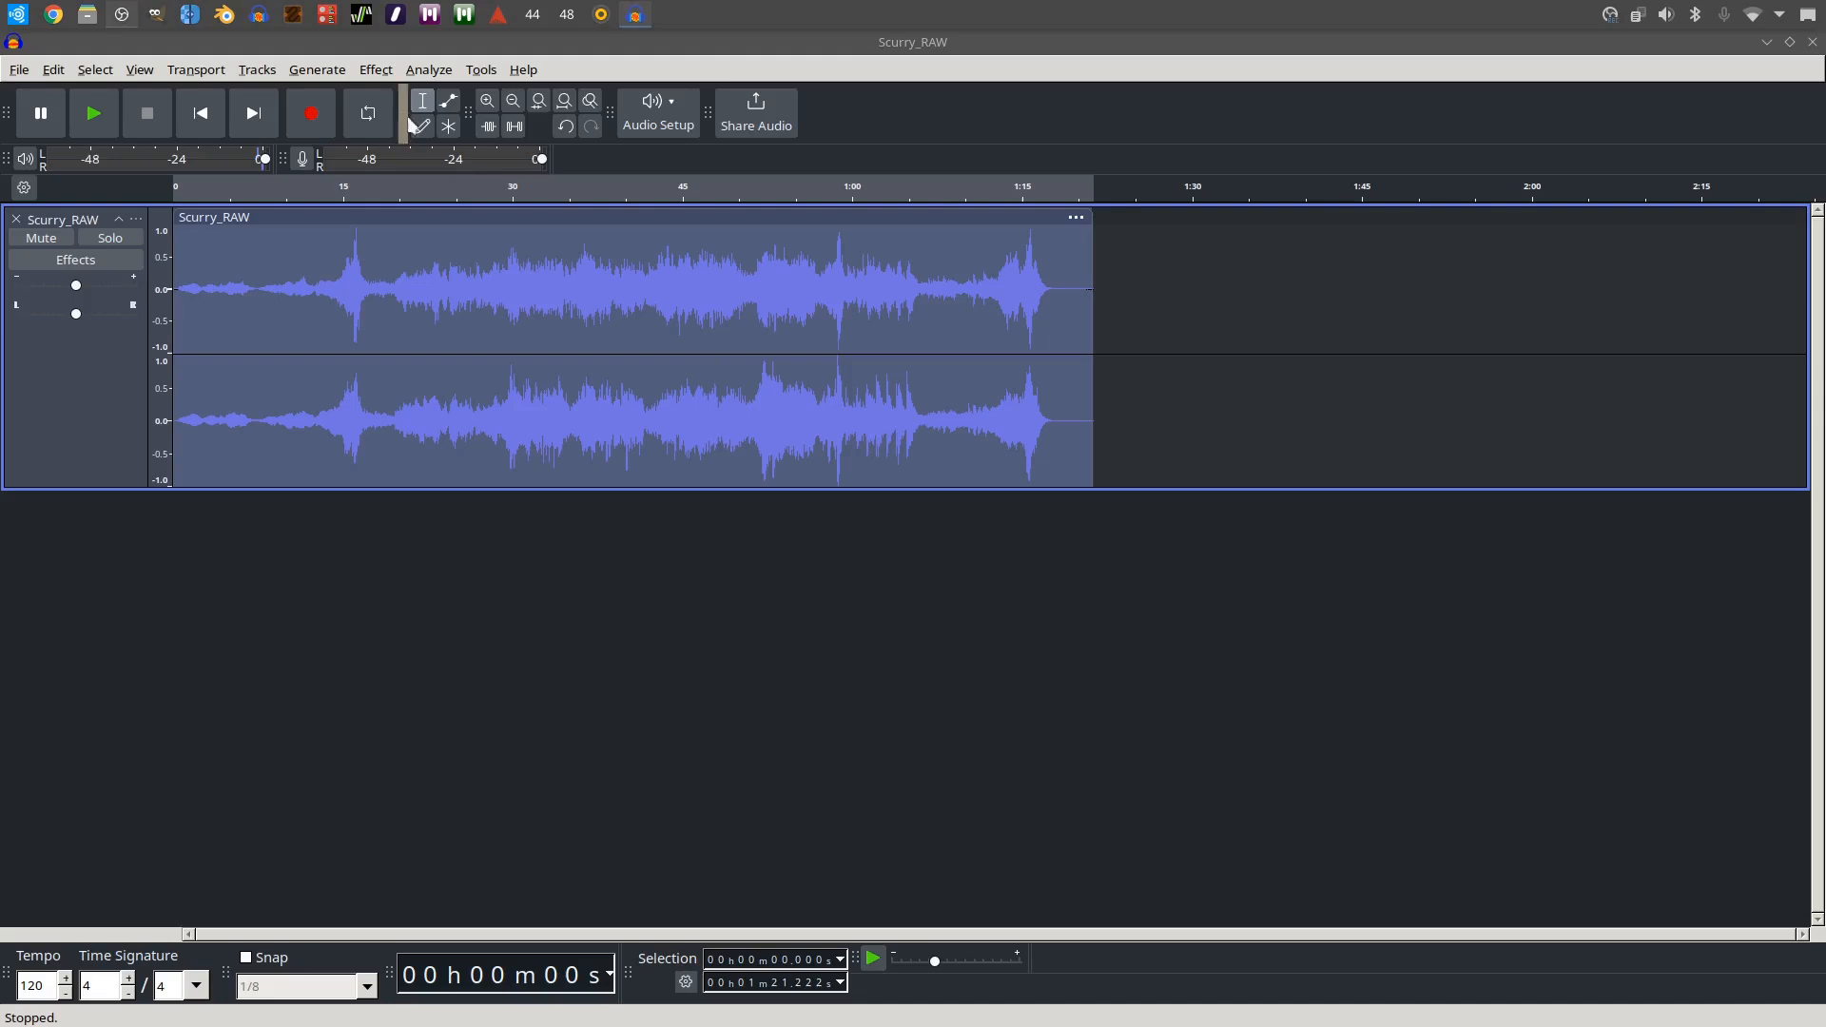
pyautogui.click(389, 74)
pyautogui.click(414, 170)
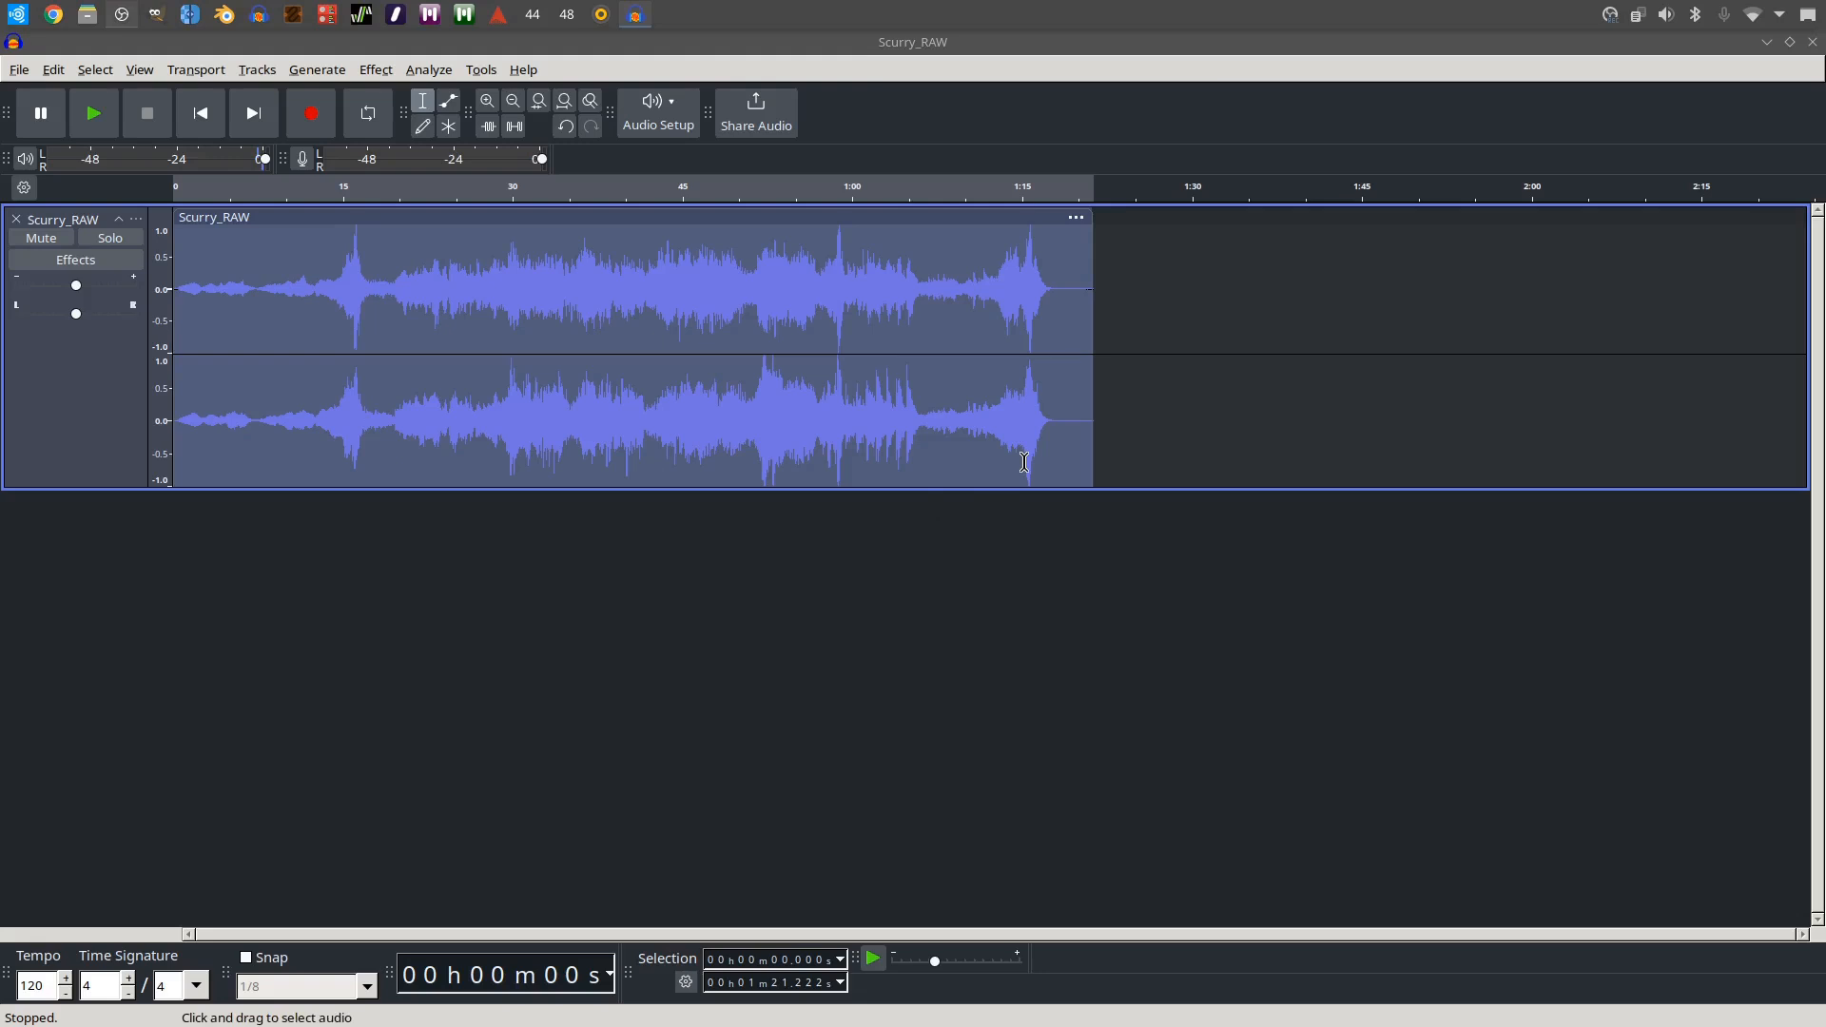
# Step: Apply Filter Curve EQ to all the audio, with a slight bass lift and a treble boost of about 7 dB around 10 kHz
pyautogui.click(705, 290)
pyautogui.hotkey('ctrl', 'a')
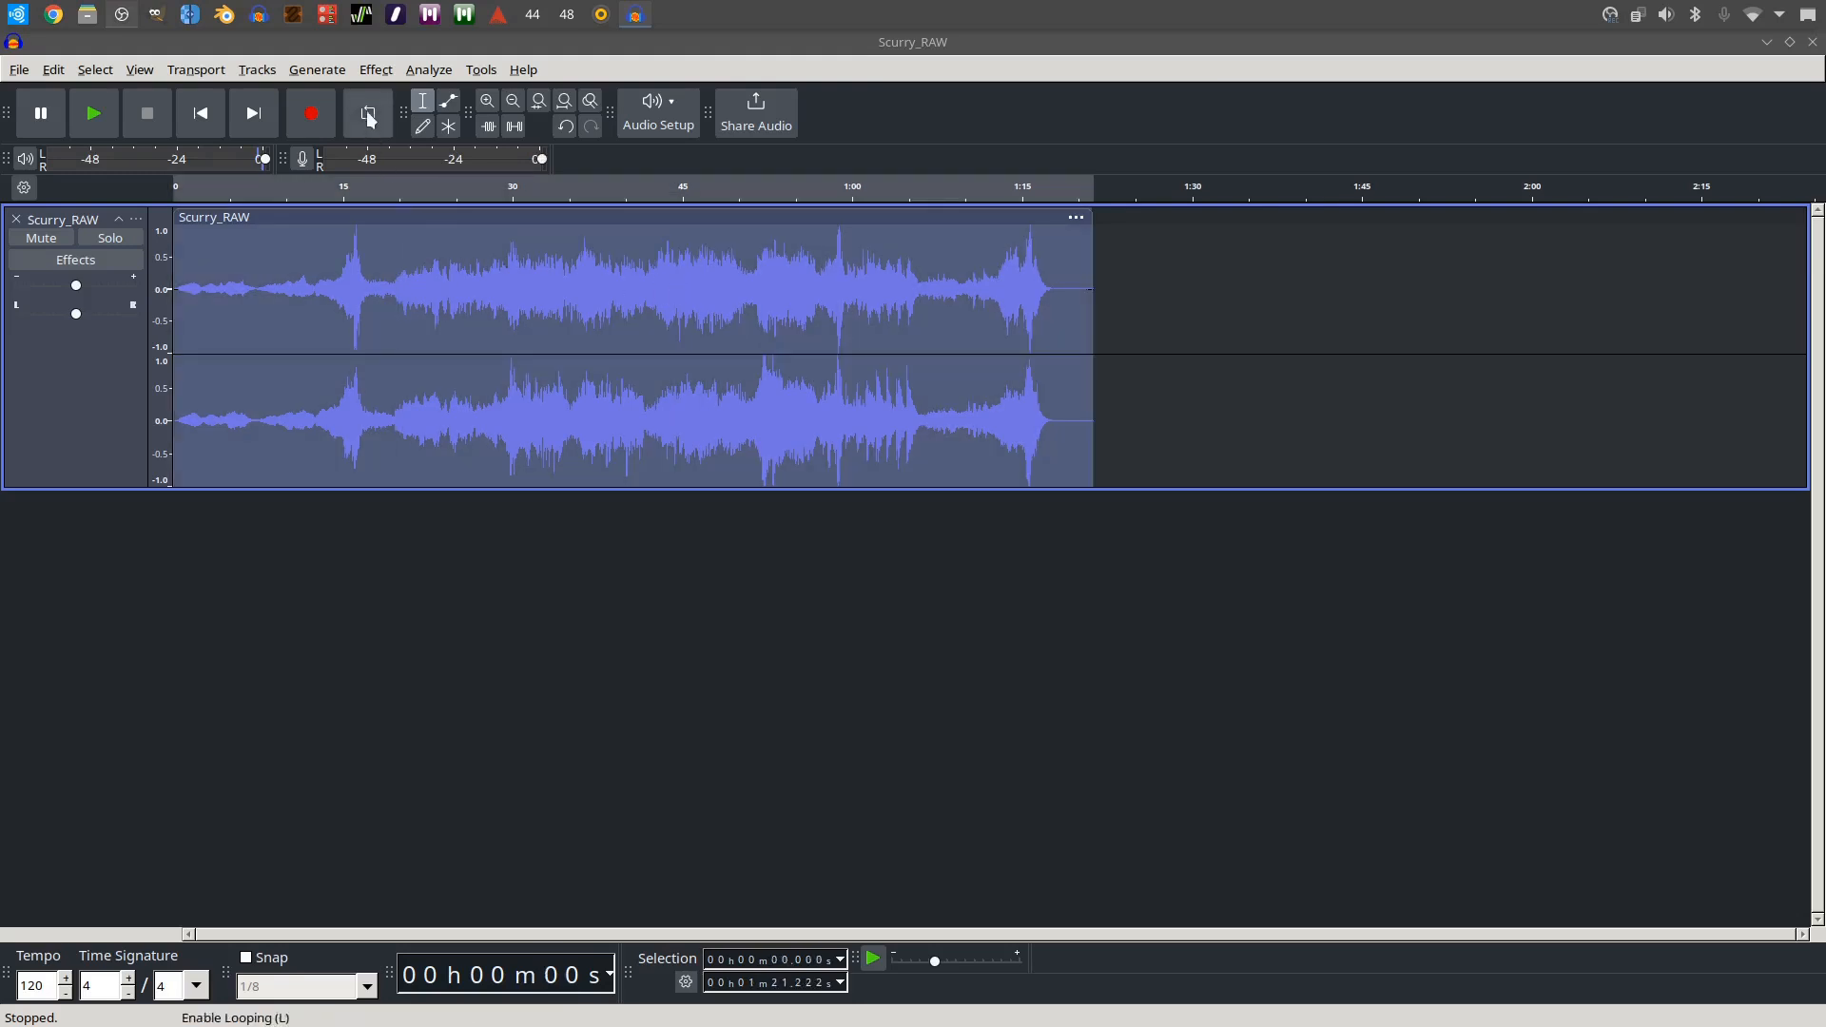
pyautogui.click(376, 69)
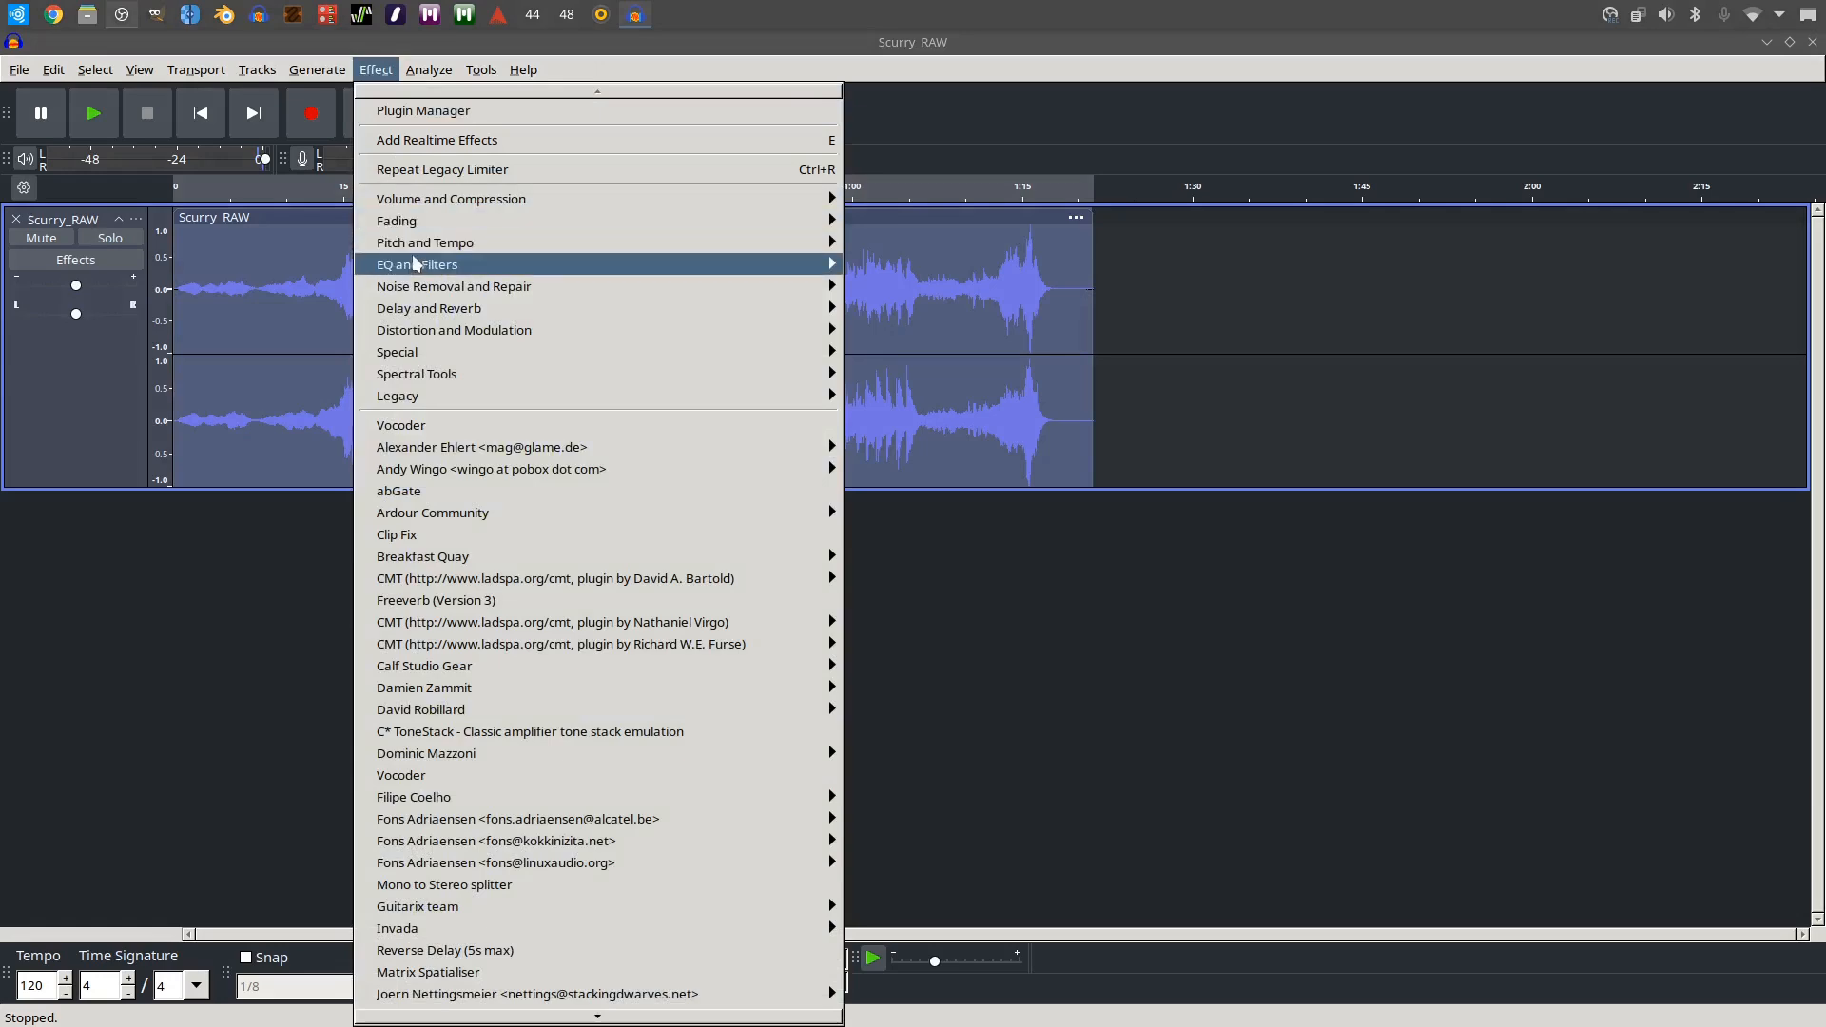
pyautogui.moveTo(417, 265)
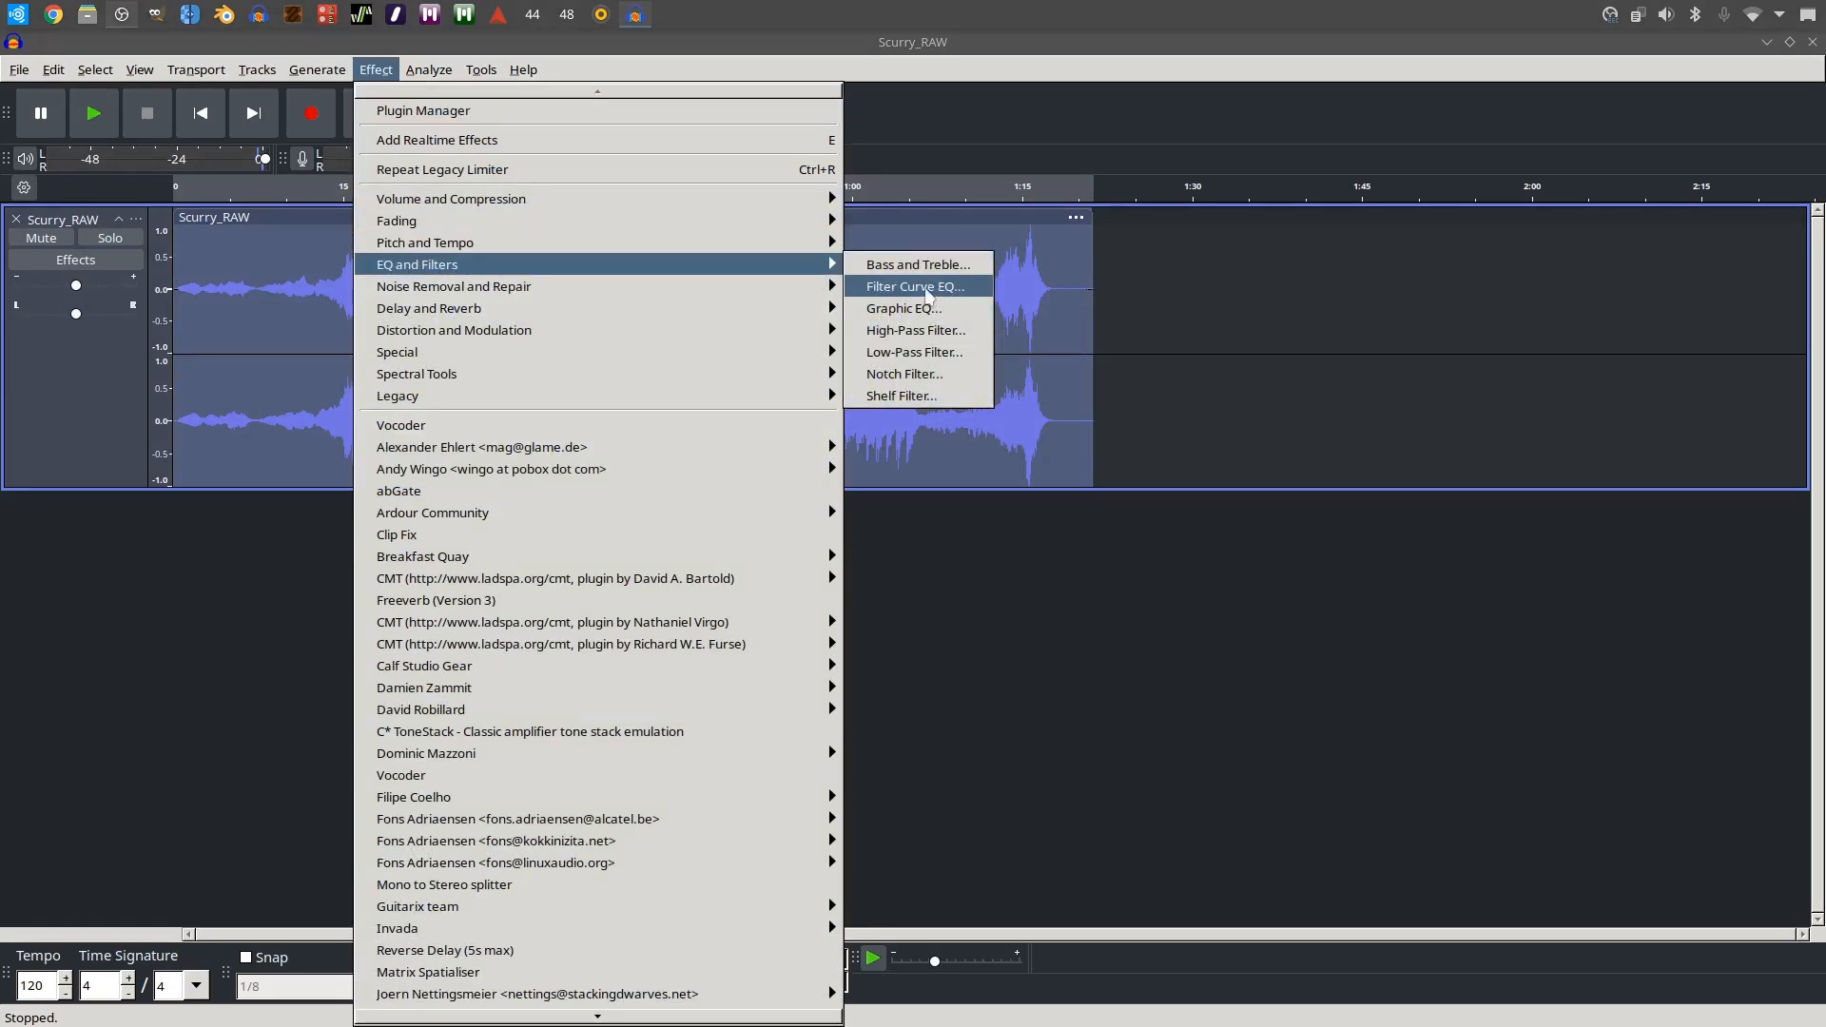
pyautogui.click(927, 293)
pyautogui.moveTo(886, 336); pyautogui.dragTo(571, 246)
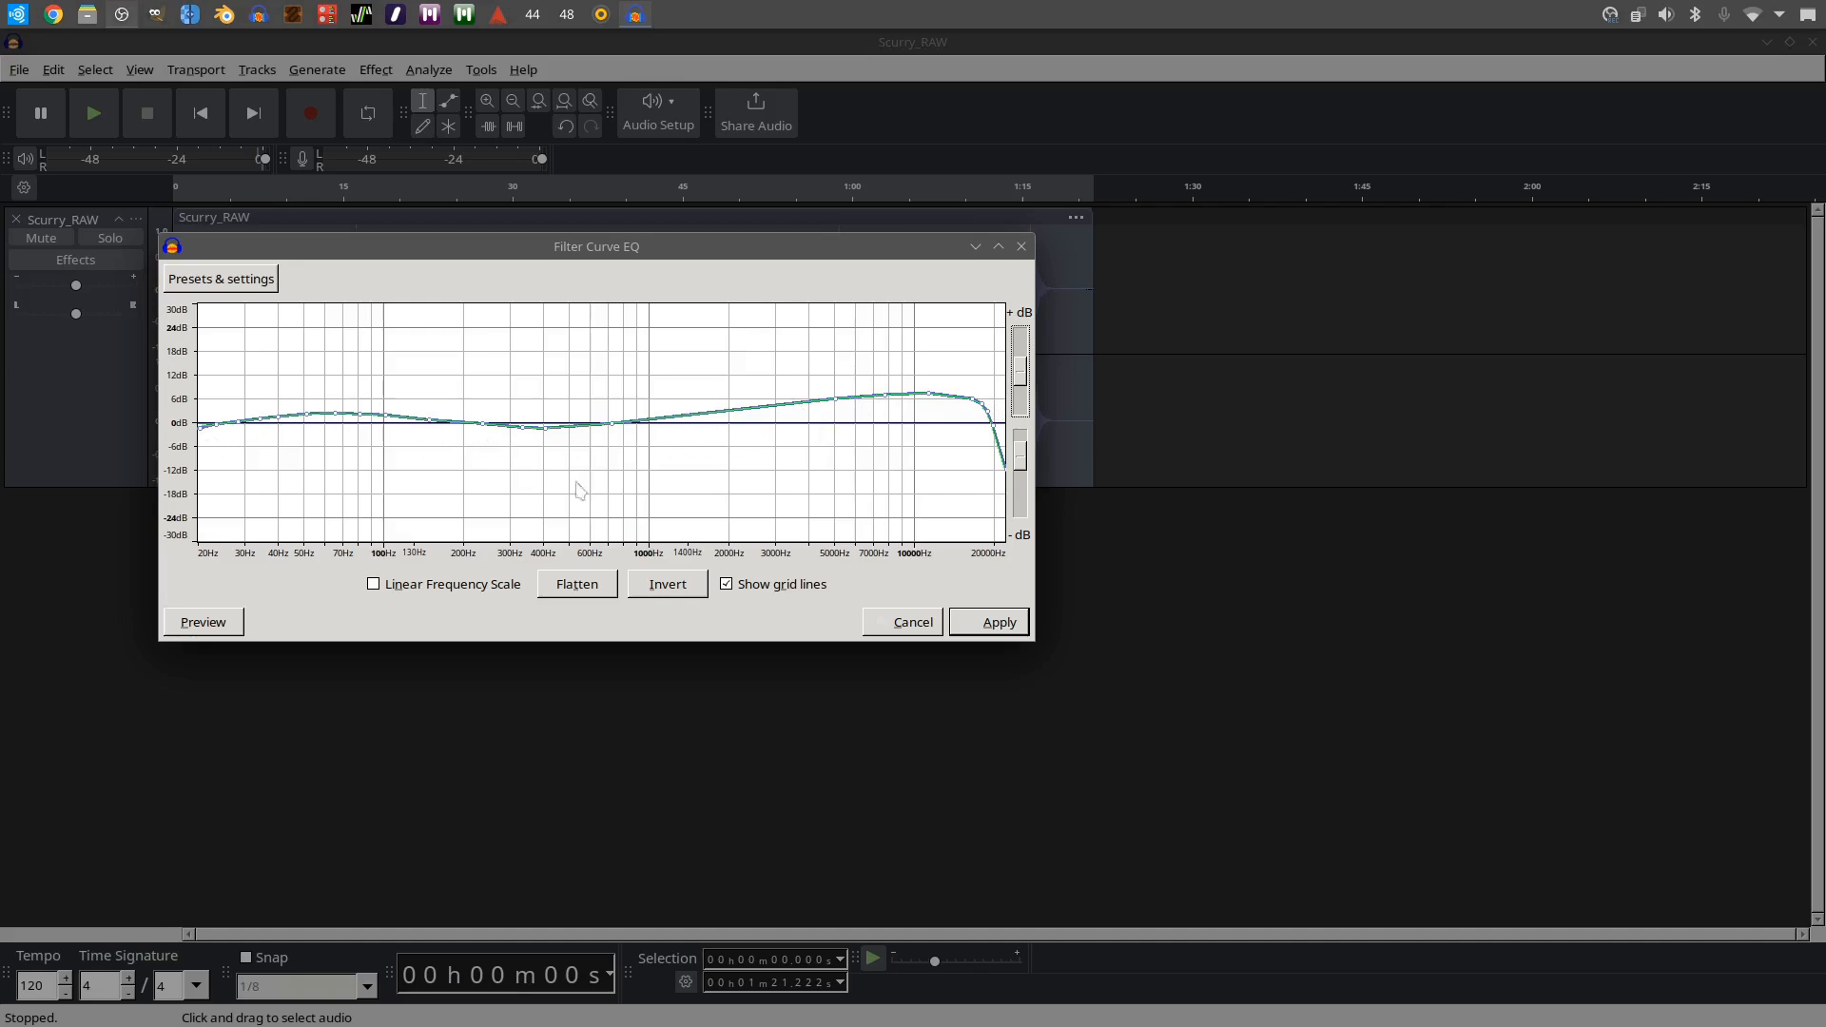
pyautogui.click(998, 622)
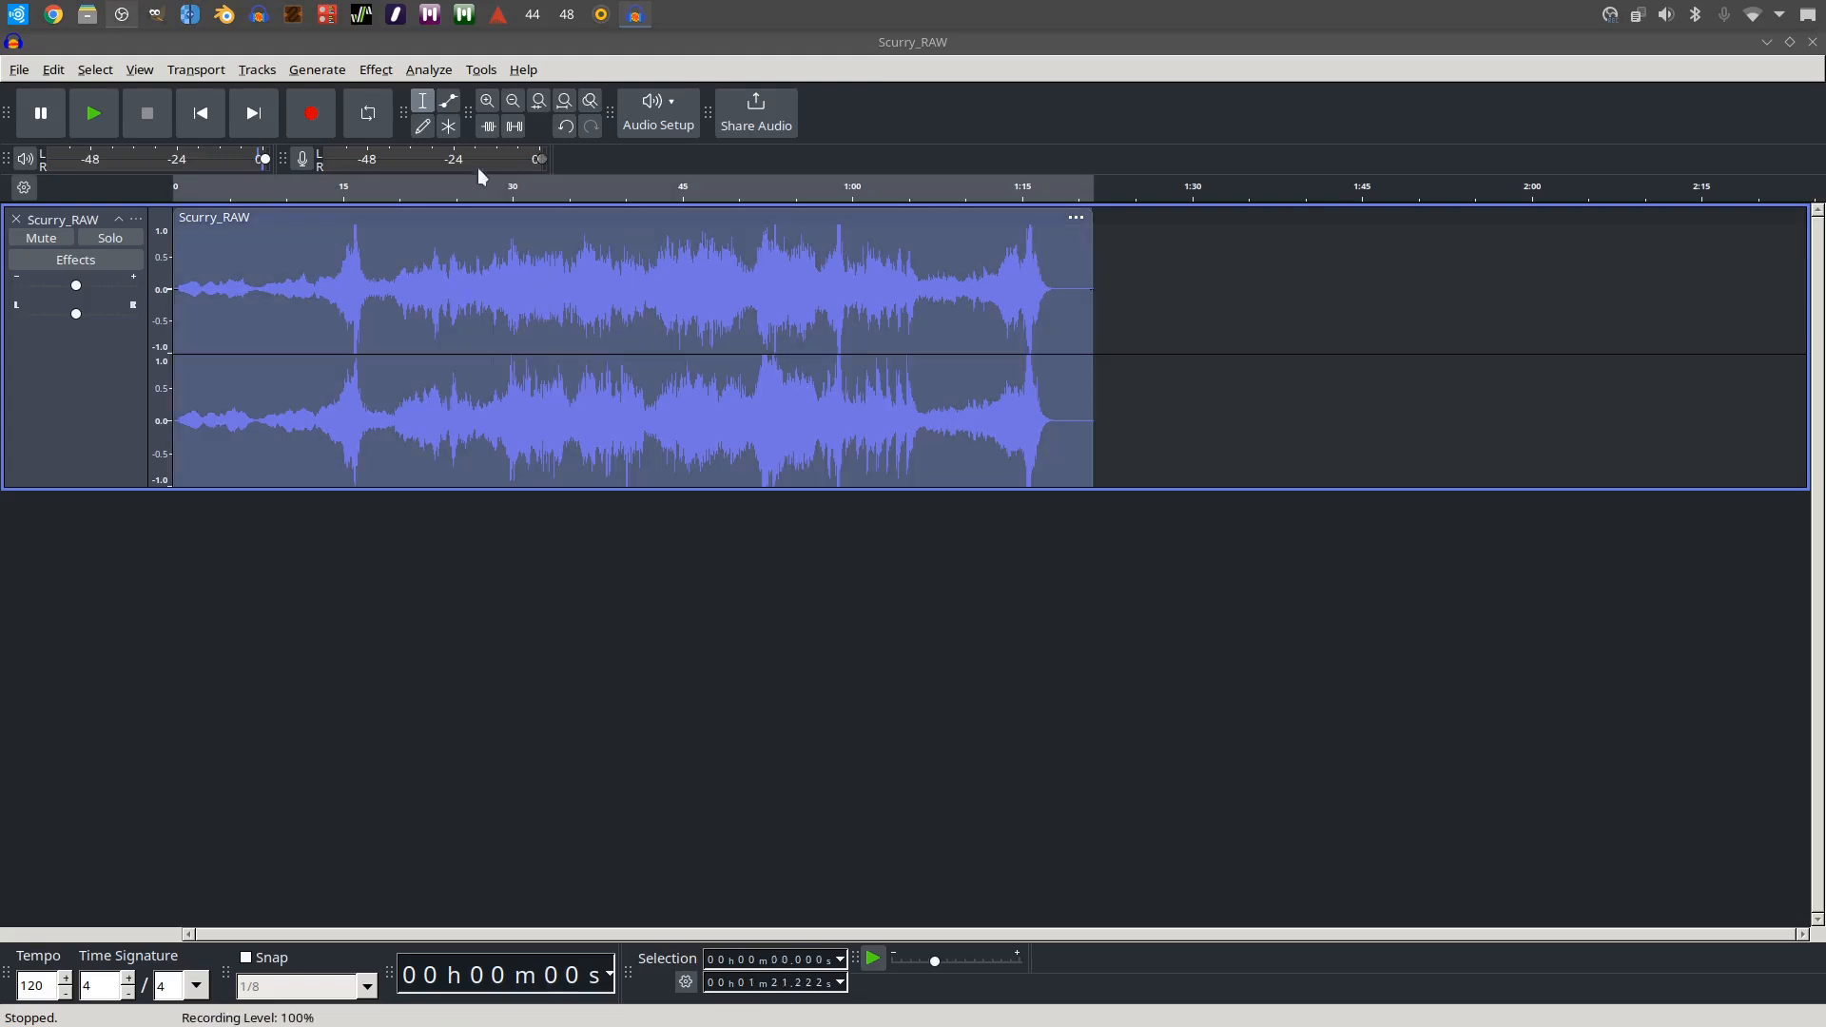
# Step: Normalize the selected audio to a 0.0 dB peak amplitude with DC offset removal
pyautogui.click(385, 71)
pyautogui.moveTo(570, 199)
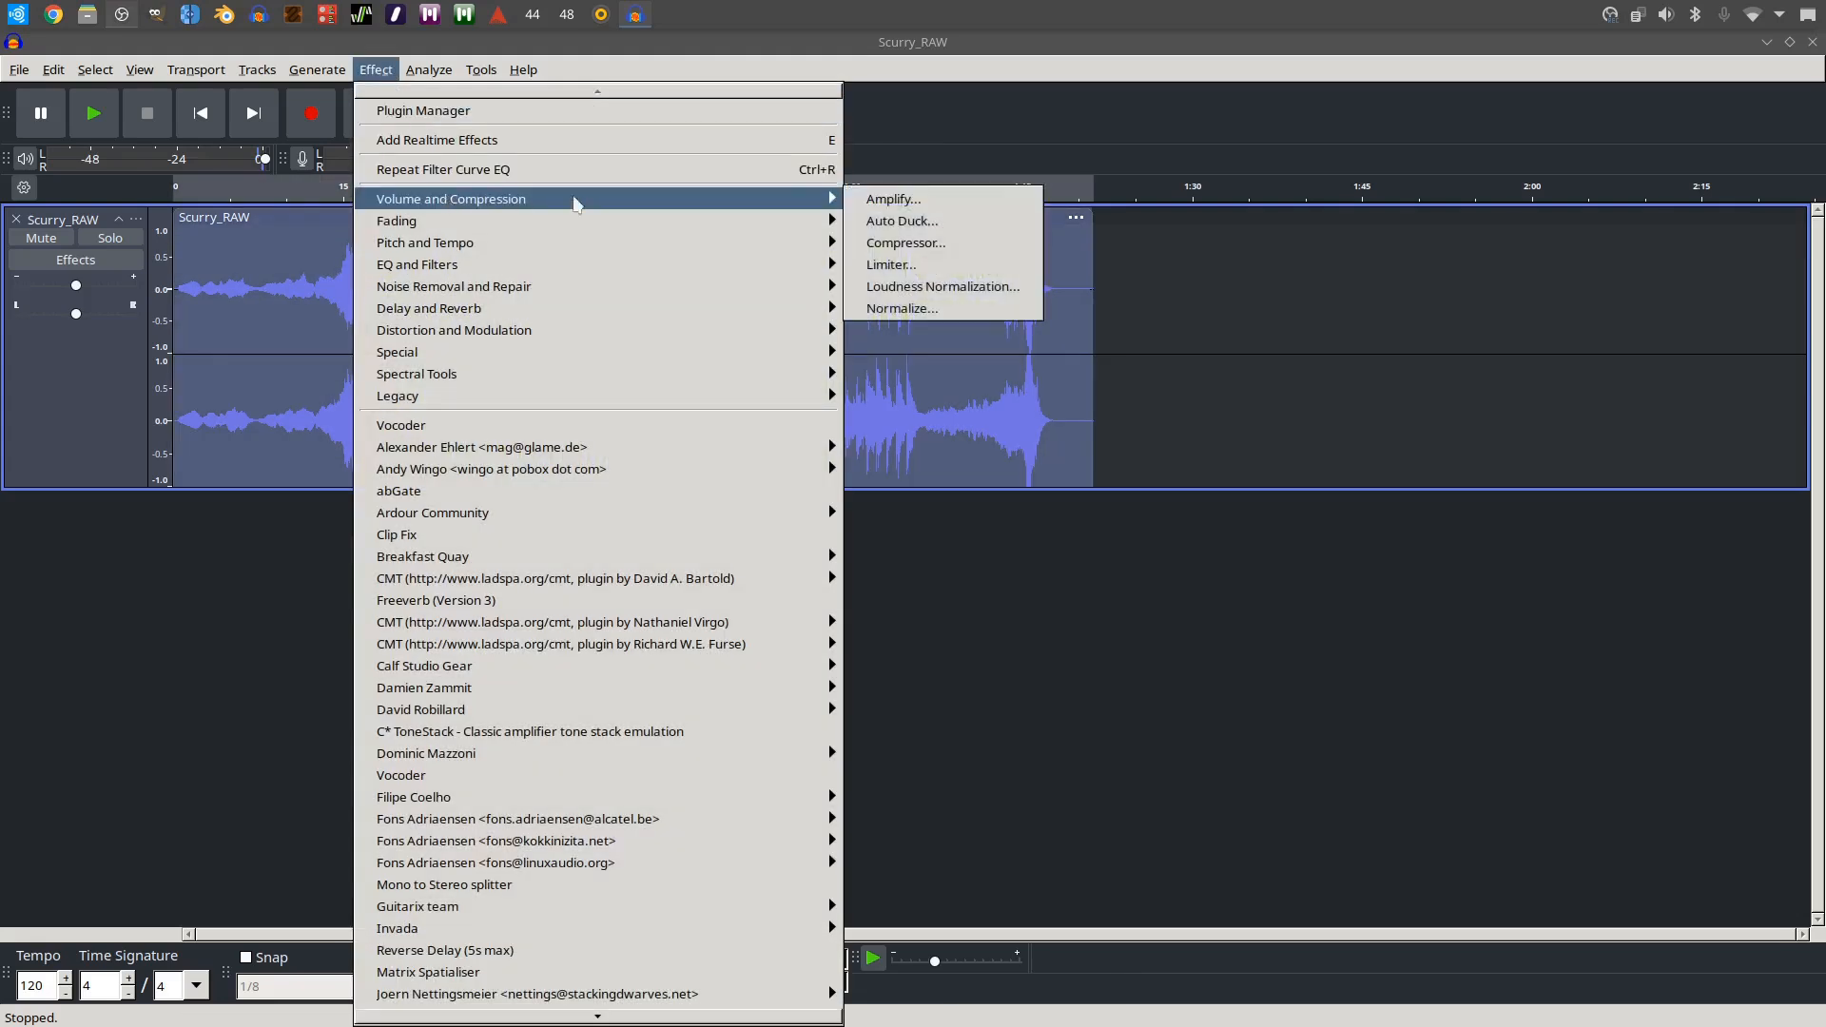
pyautogui.click(900, 303)
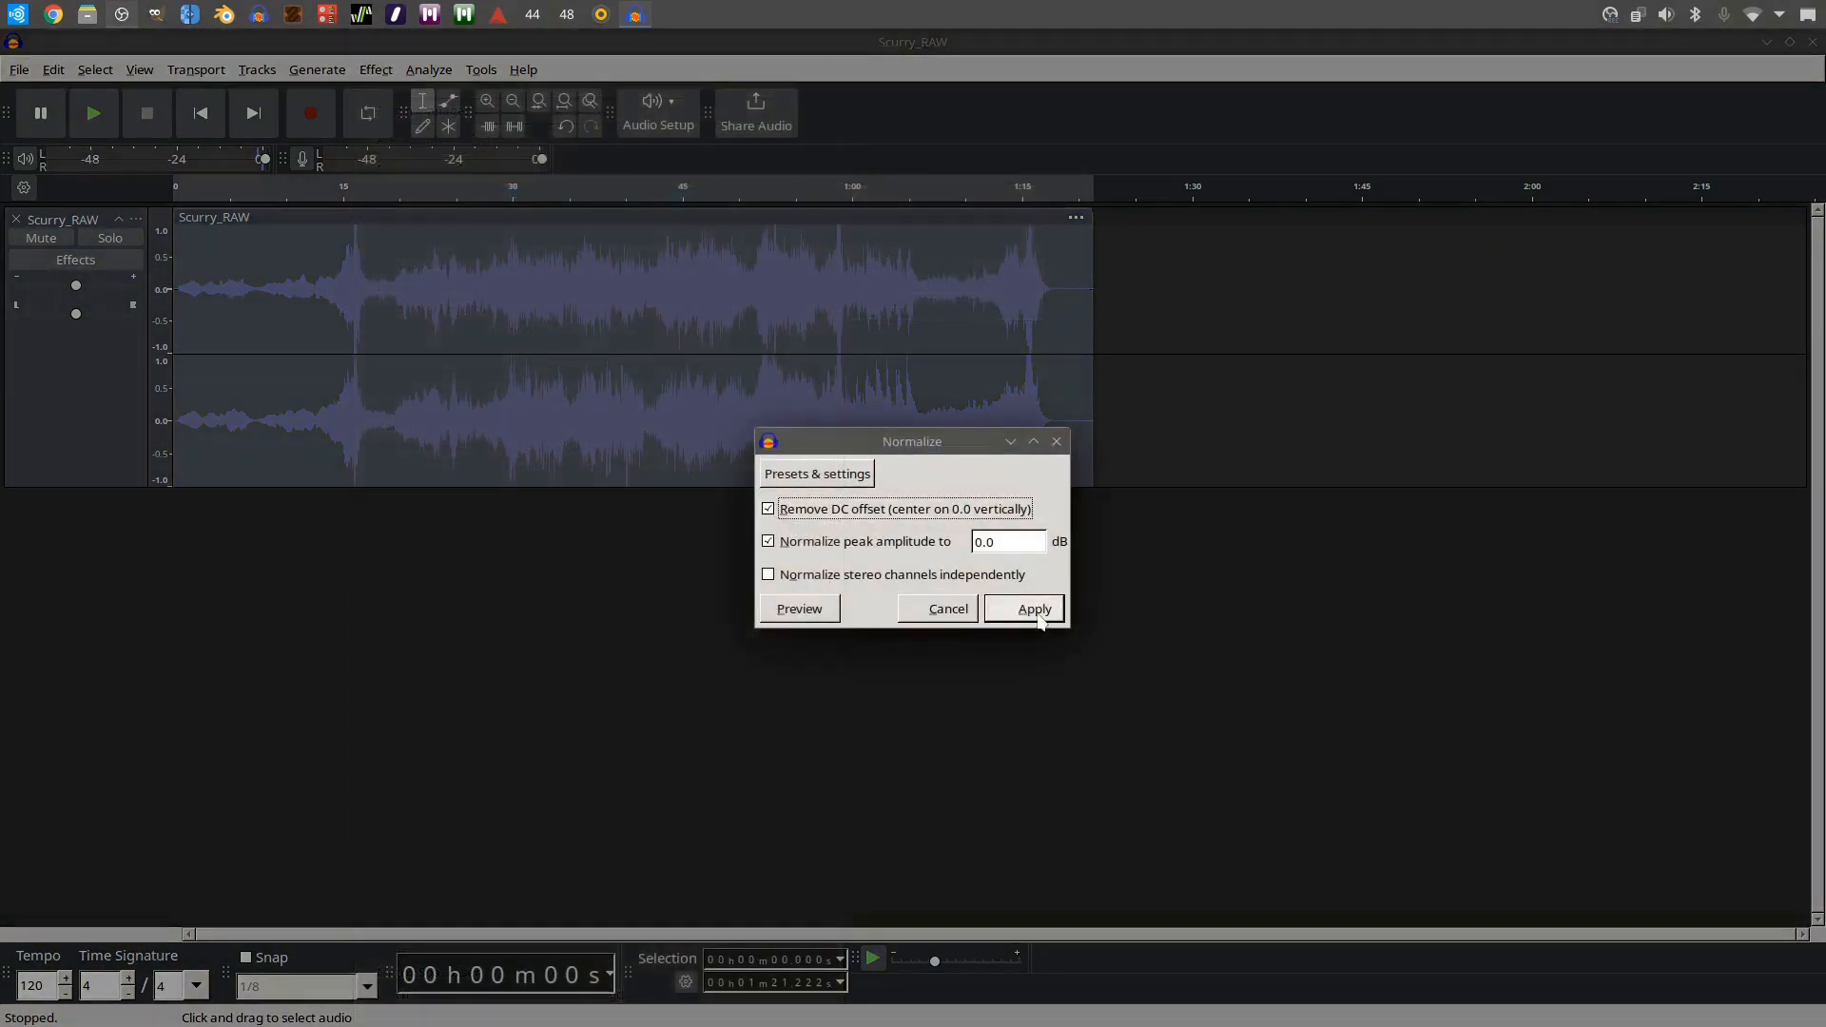
pyautogui.click(1027, 607)
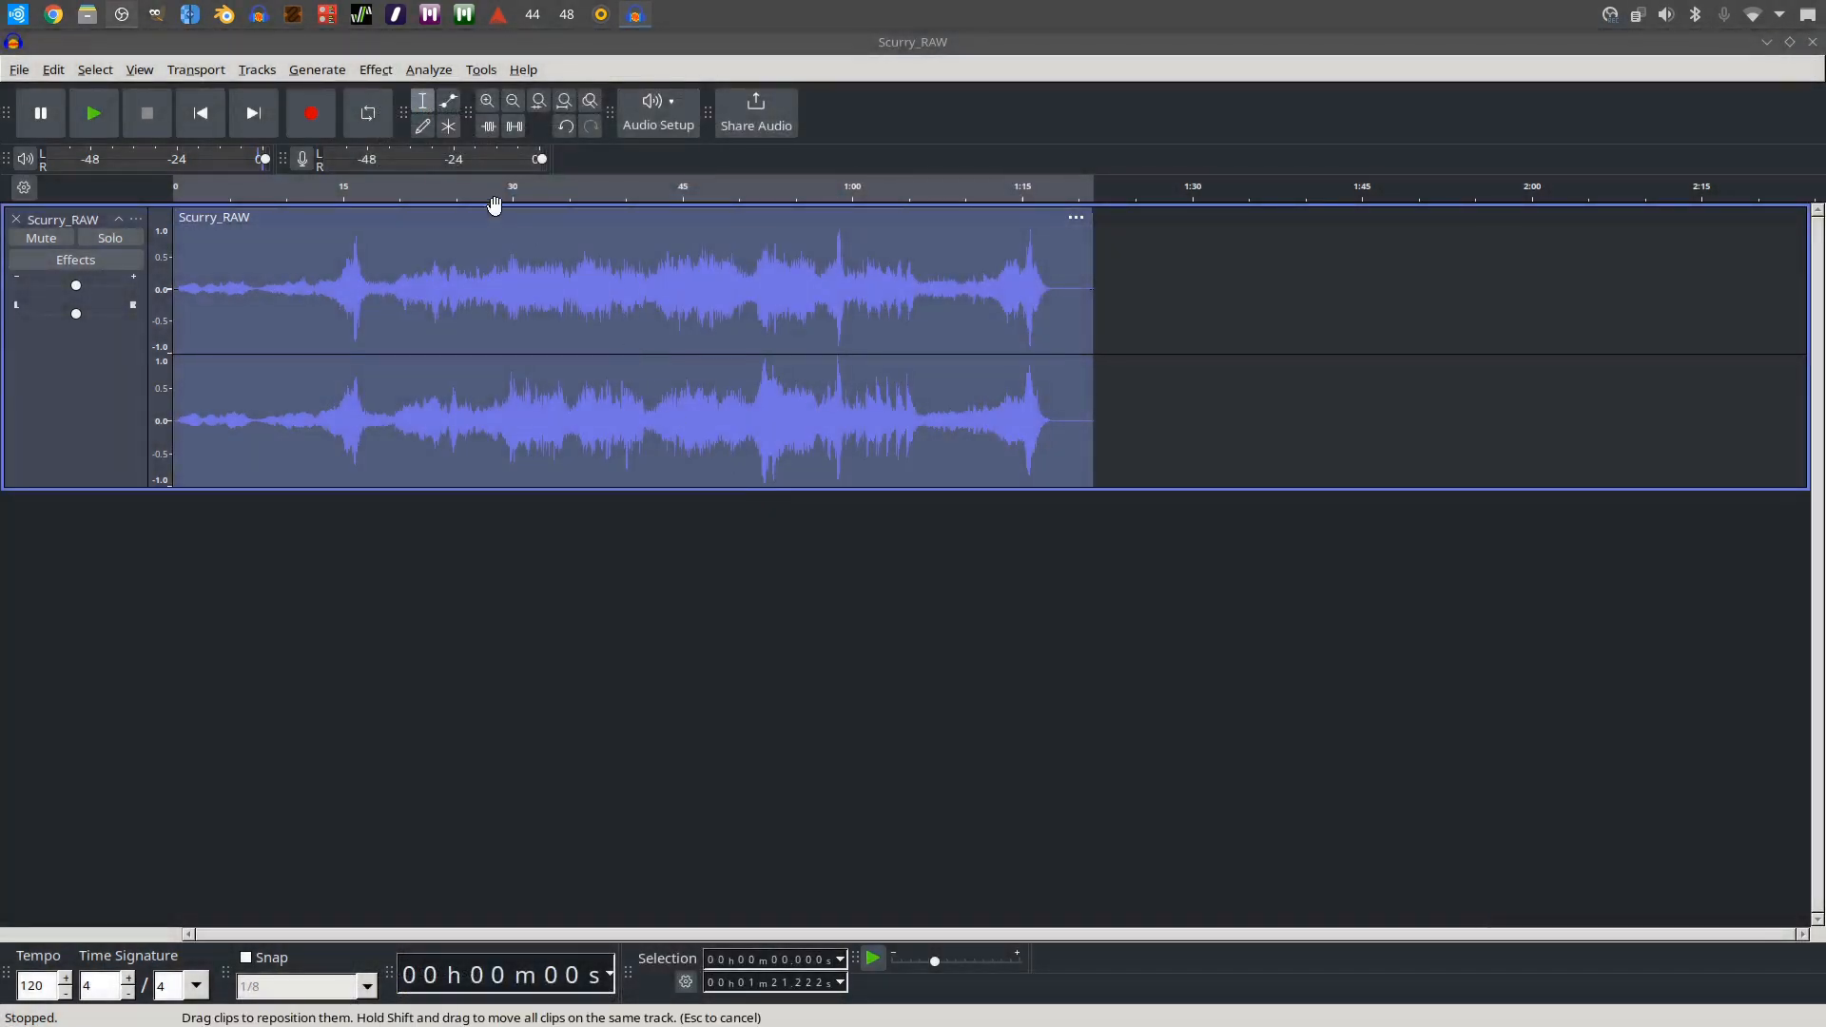
# Step: Apply the Legacy Compressor to the clip with the factory default preset: -12 dB threshold, -40 dB noise floor, 2:1 ratio and make-up gain
pyautogui.click(375, 69)
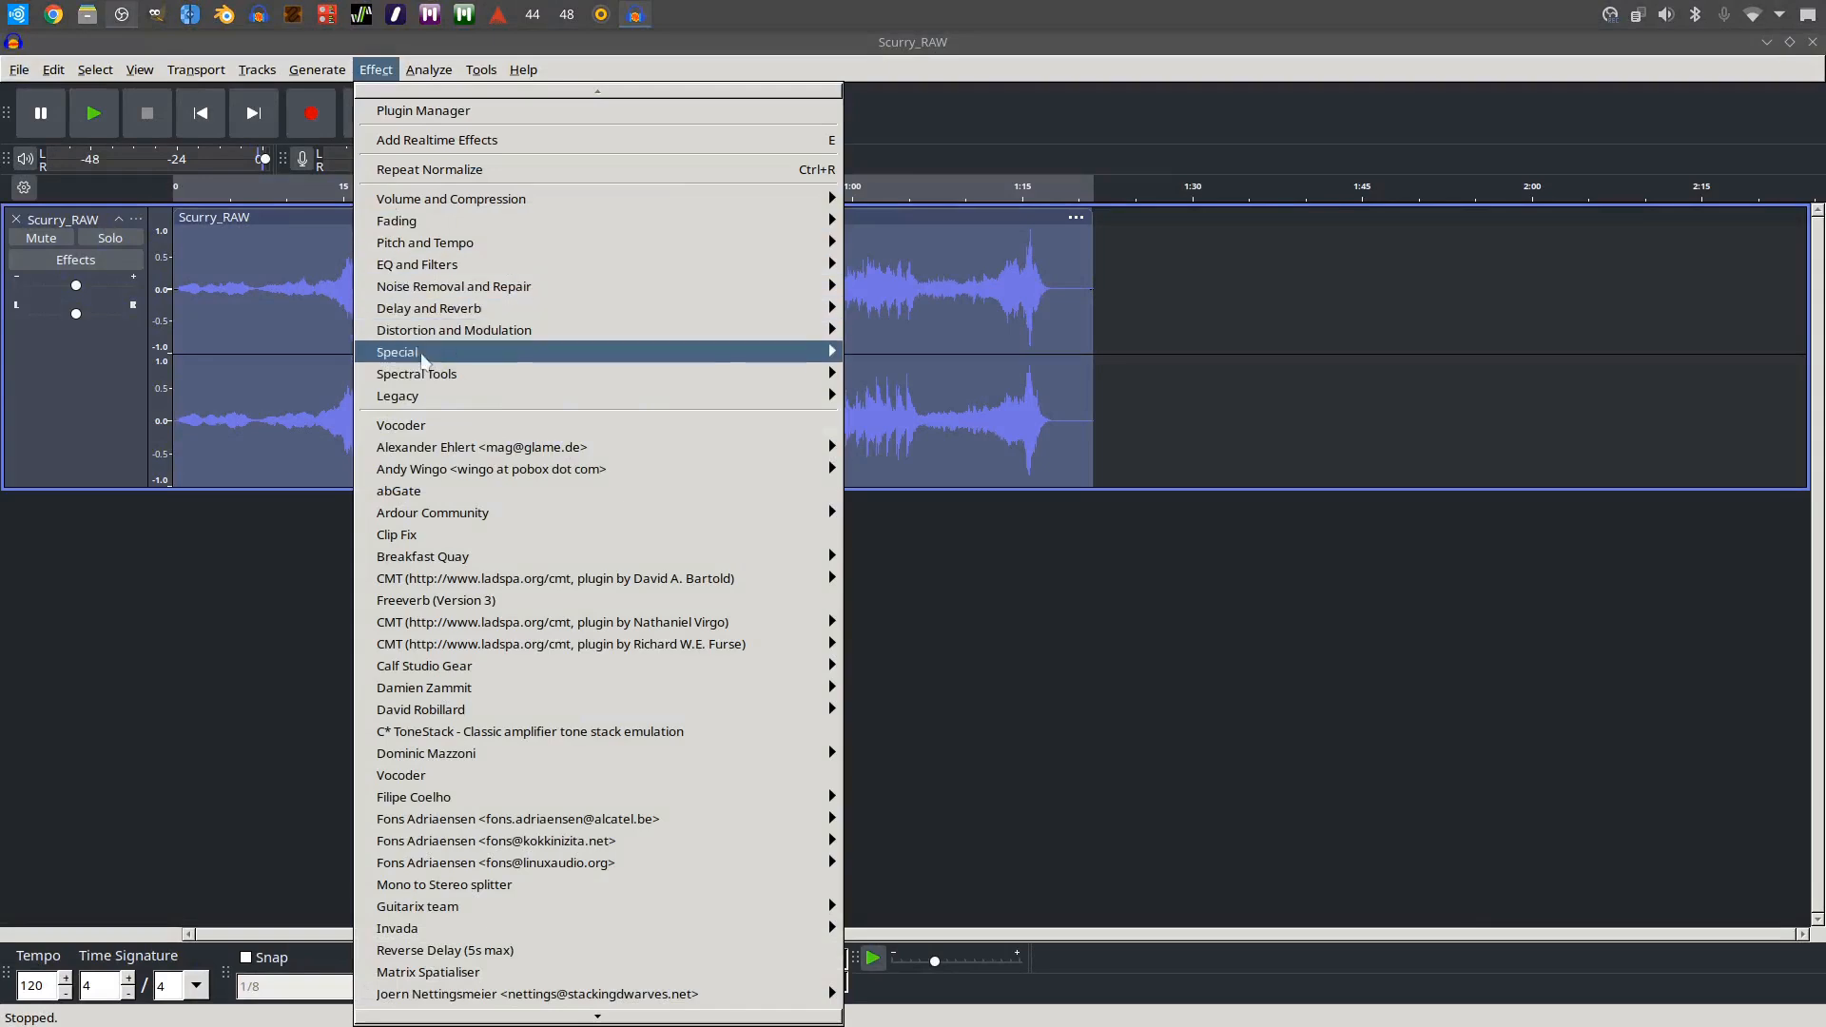
pyautogui.moveTo(701, 396)
pyautogui.click(894, 415)
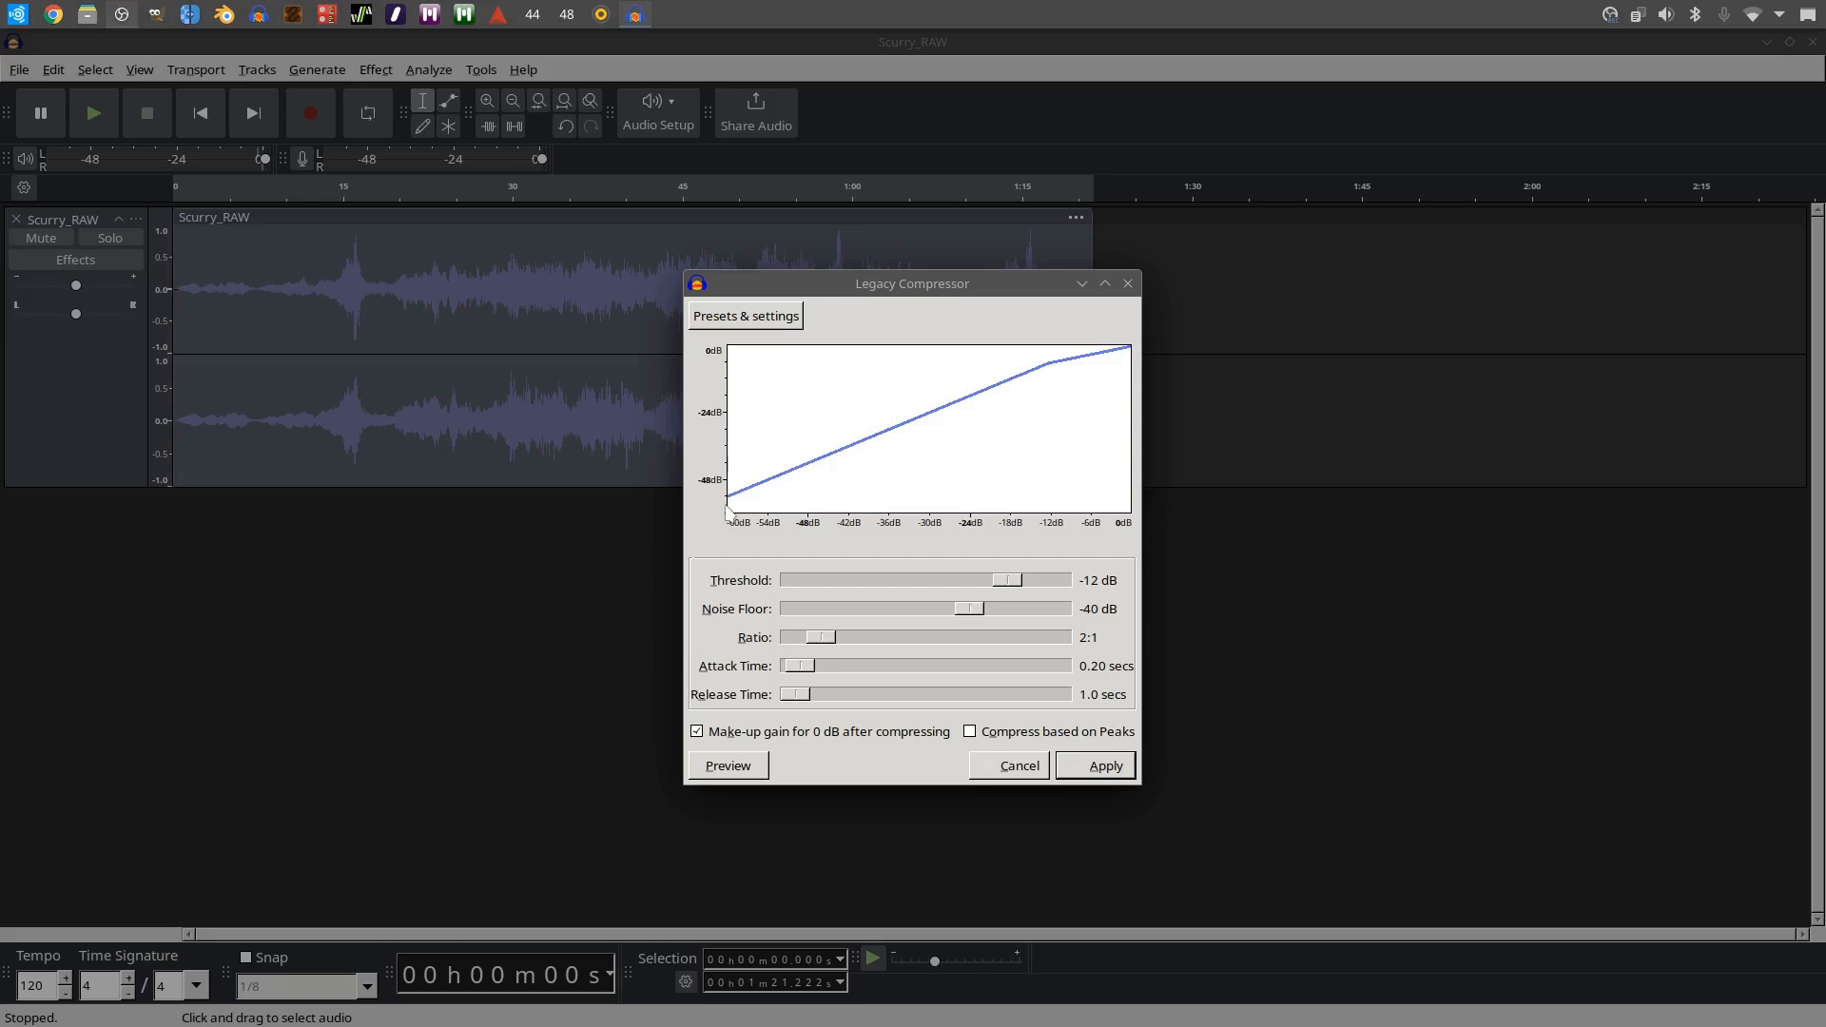
pyautogui.click(745, 316)
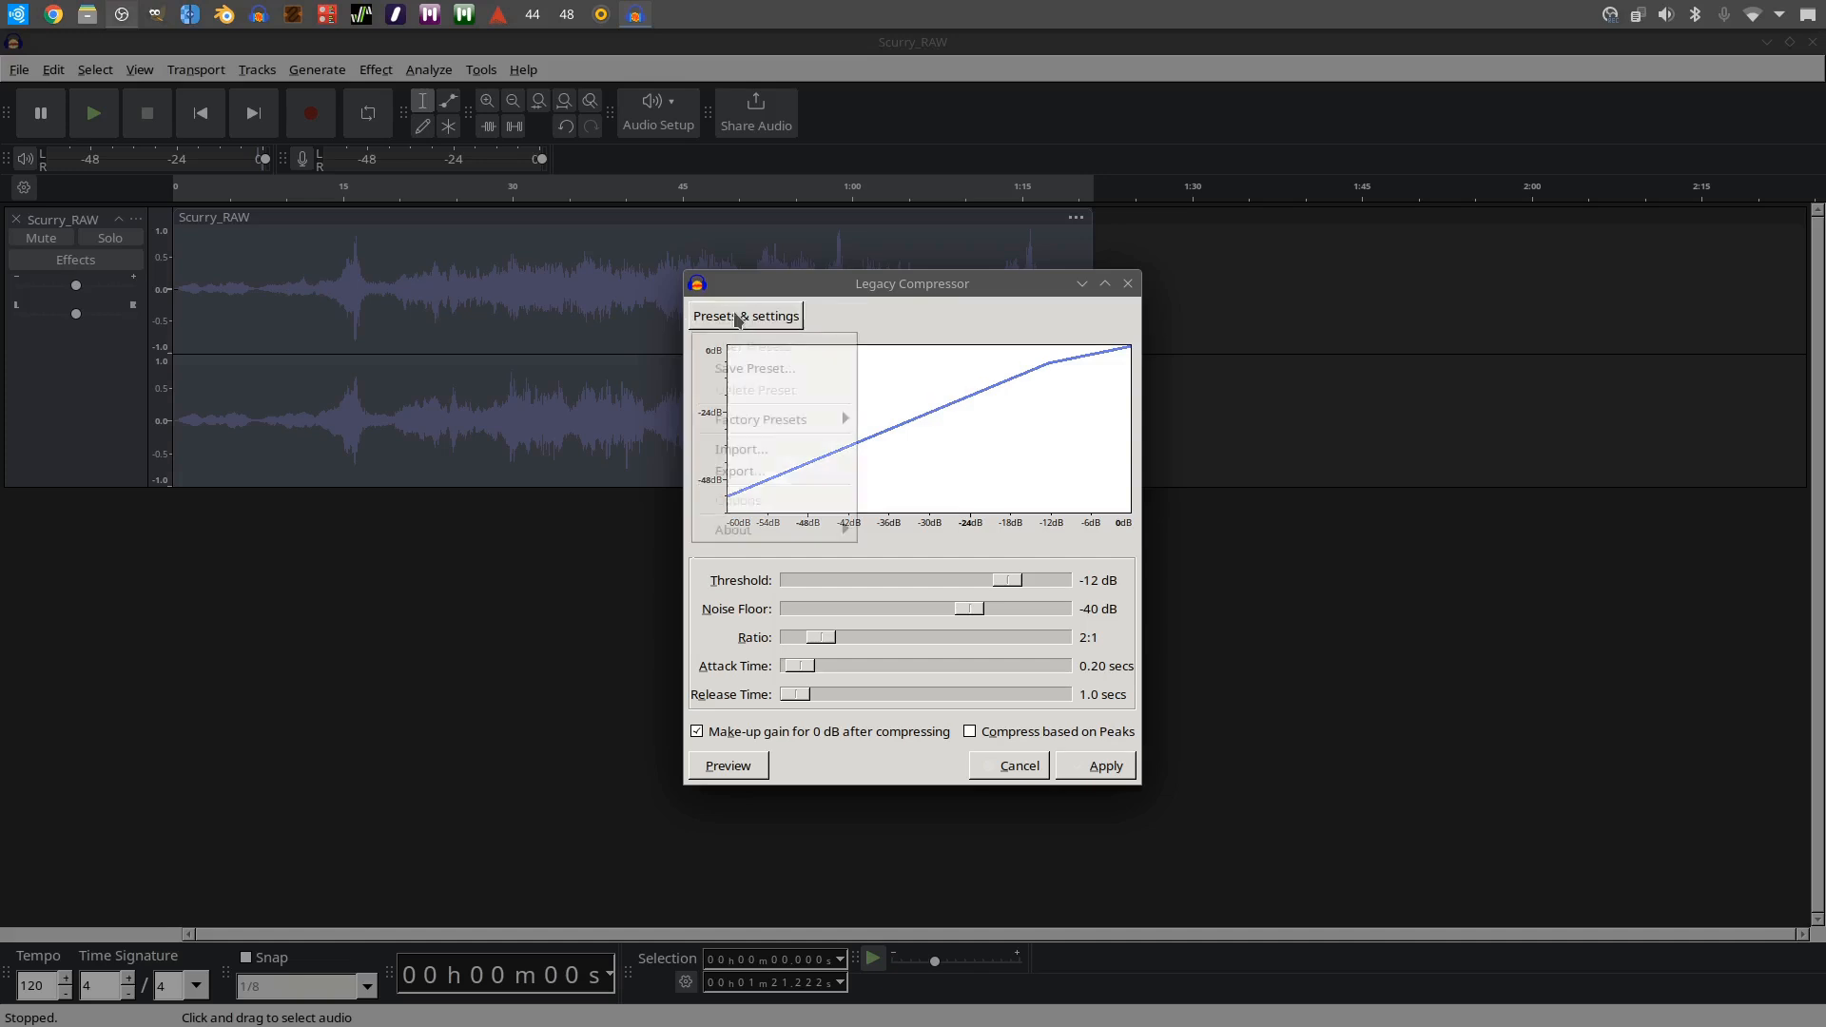
pyautogui.moveTo(766, 419)
pyautogui.click(884, 420)
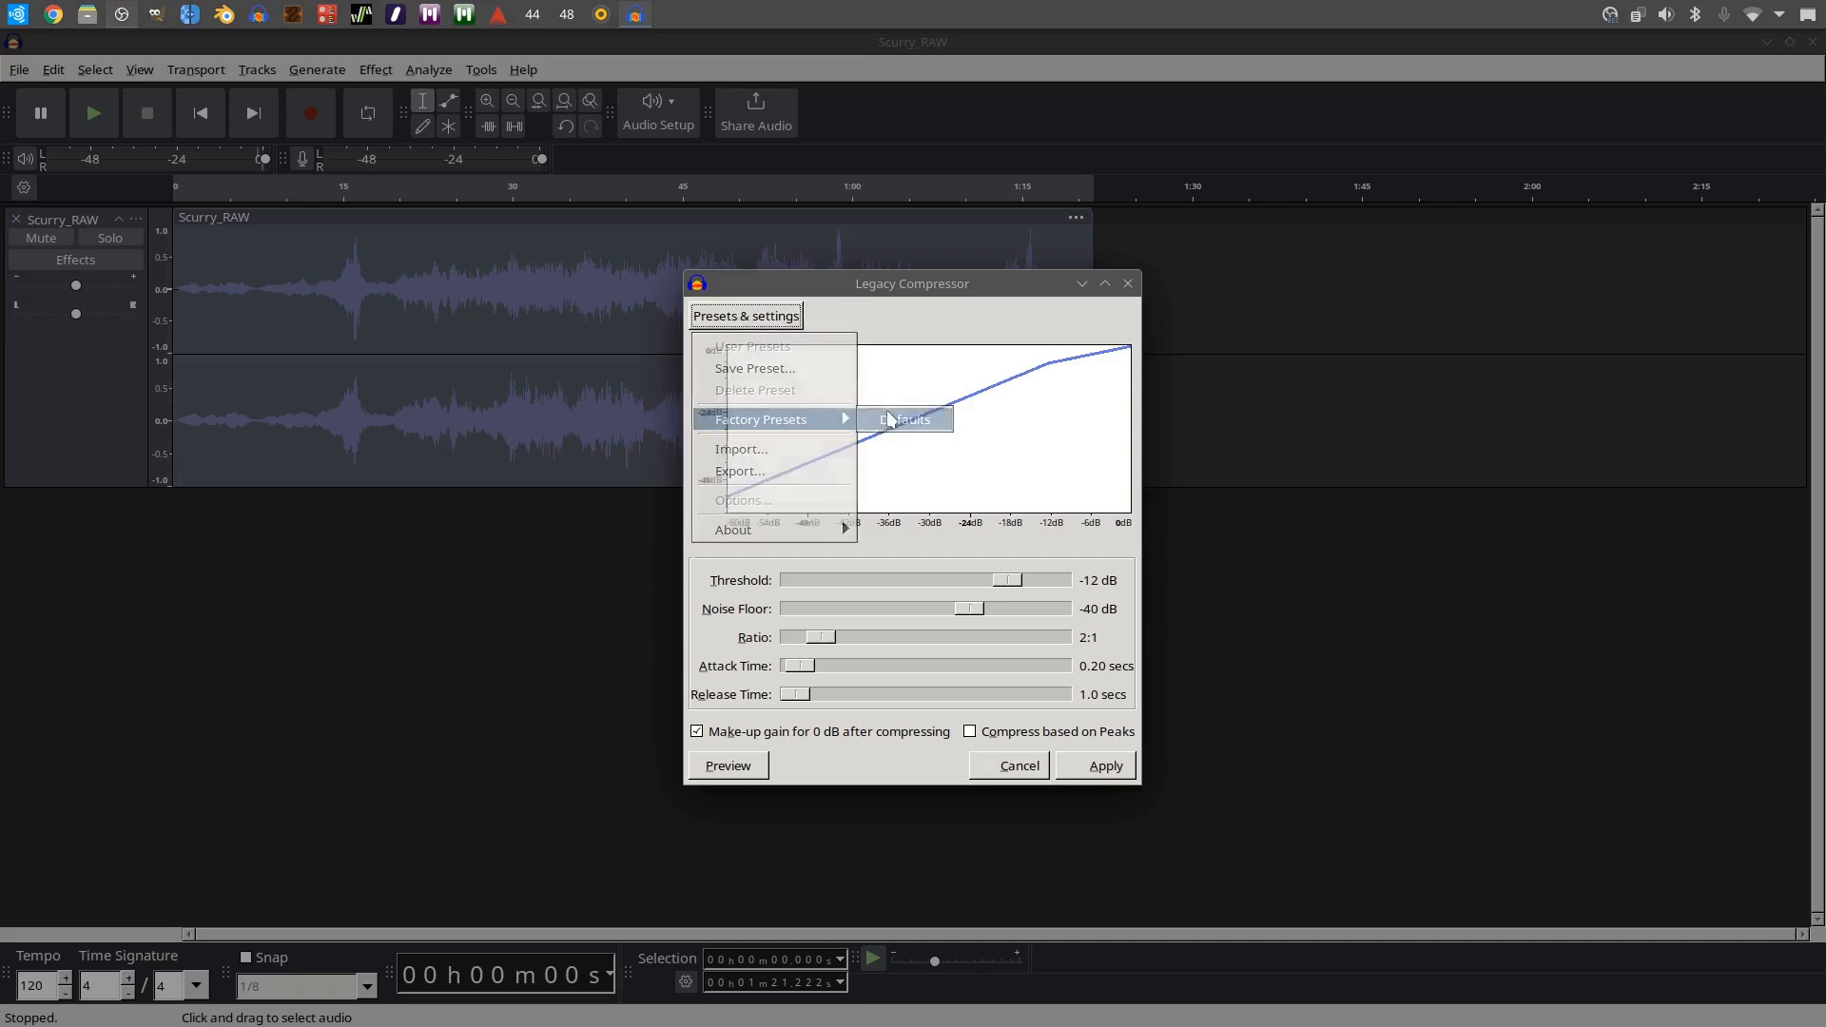
pyautogui.moveTo(928, 279); pyautogui.dragTo(771, 286)
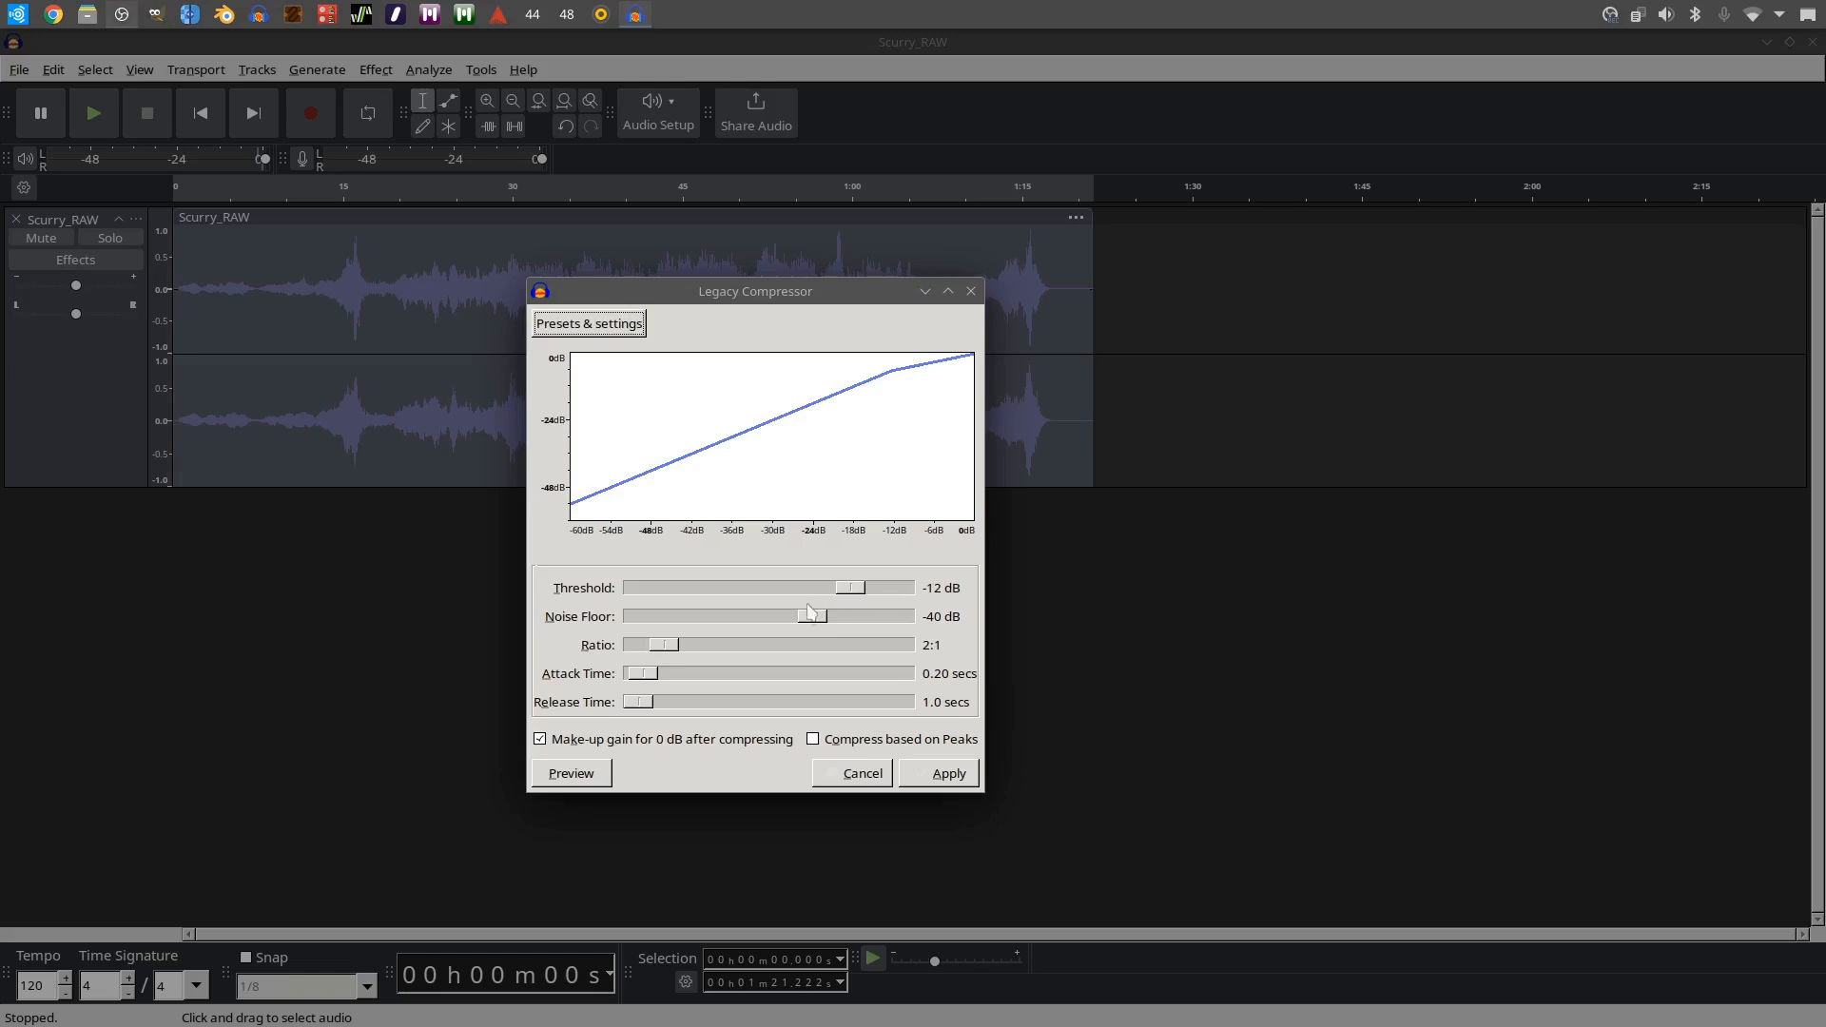
pyautogui.click(963, 778)
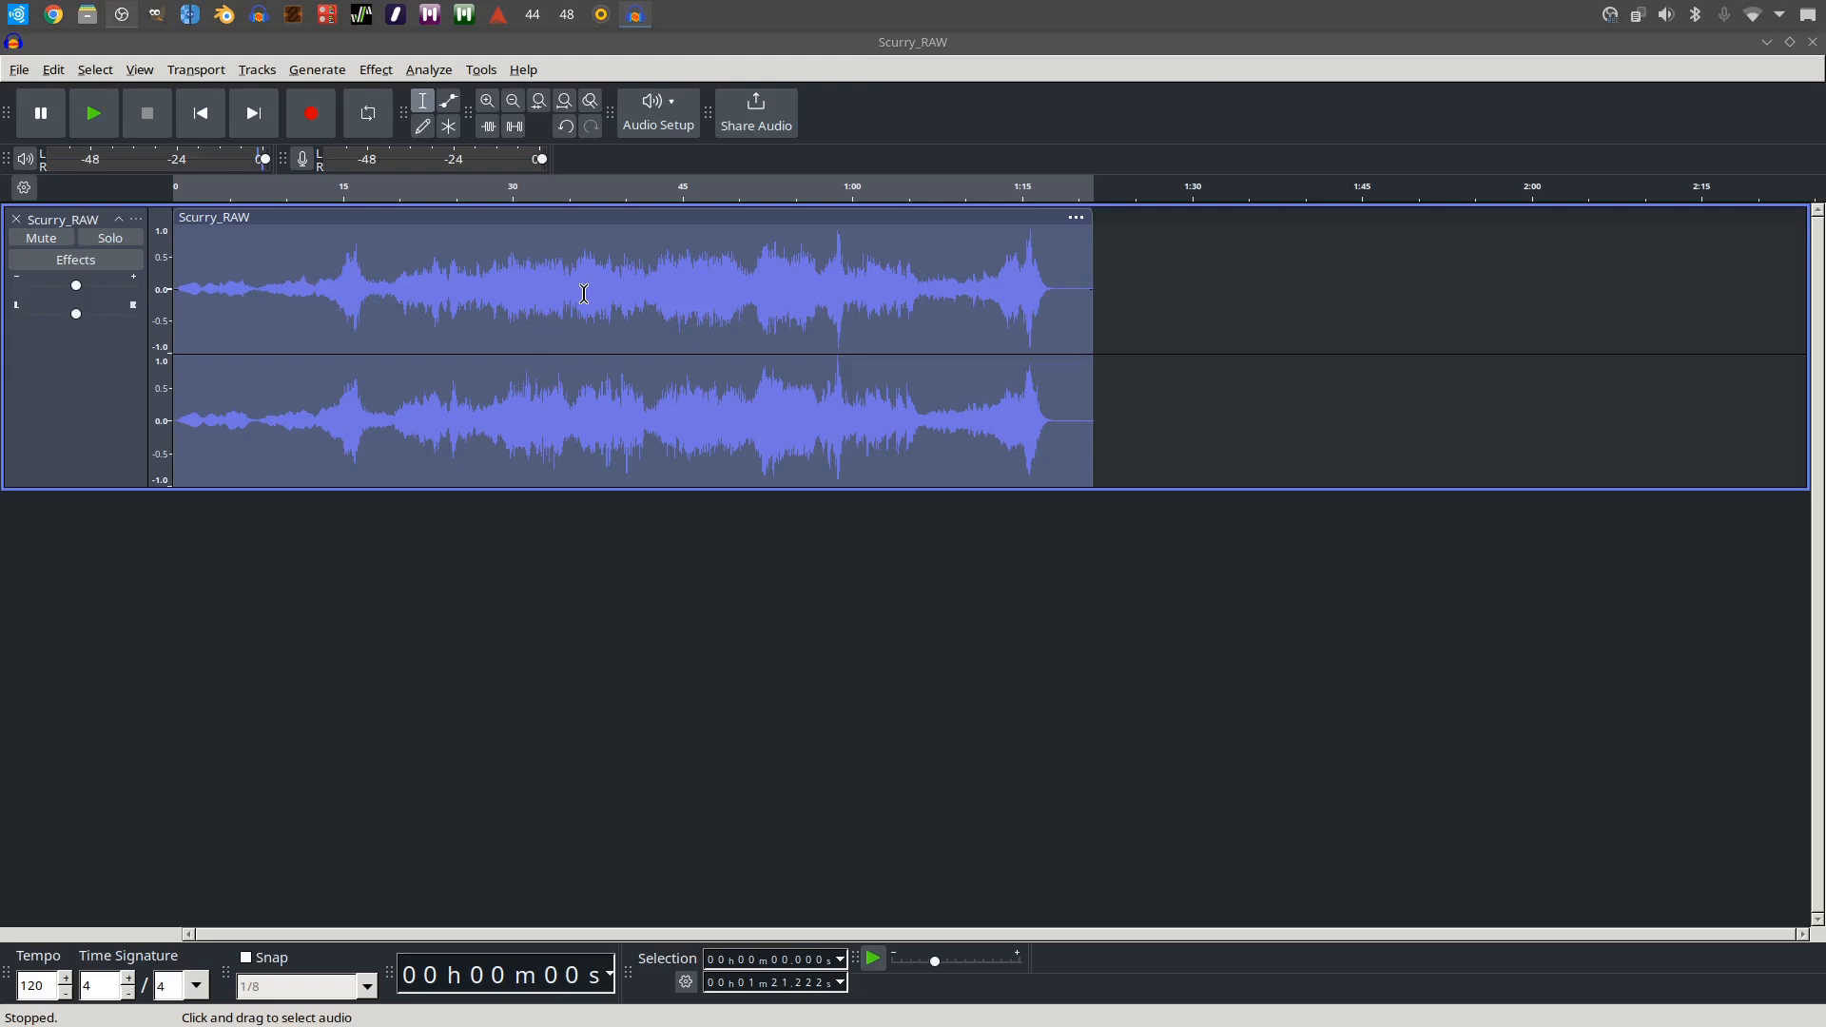
# Step: Apply Loudness Normalization to the clip with perceived loudness at -14.0 LUFS
pyautogui.click(386, 76)
pyautogui.moveTo(462, 199)
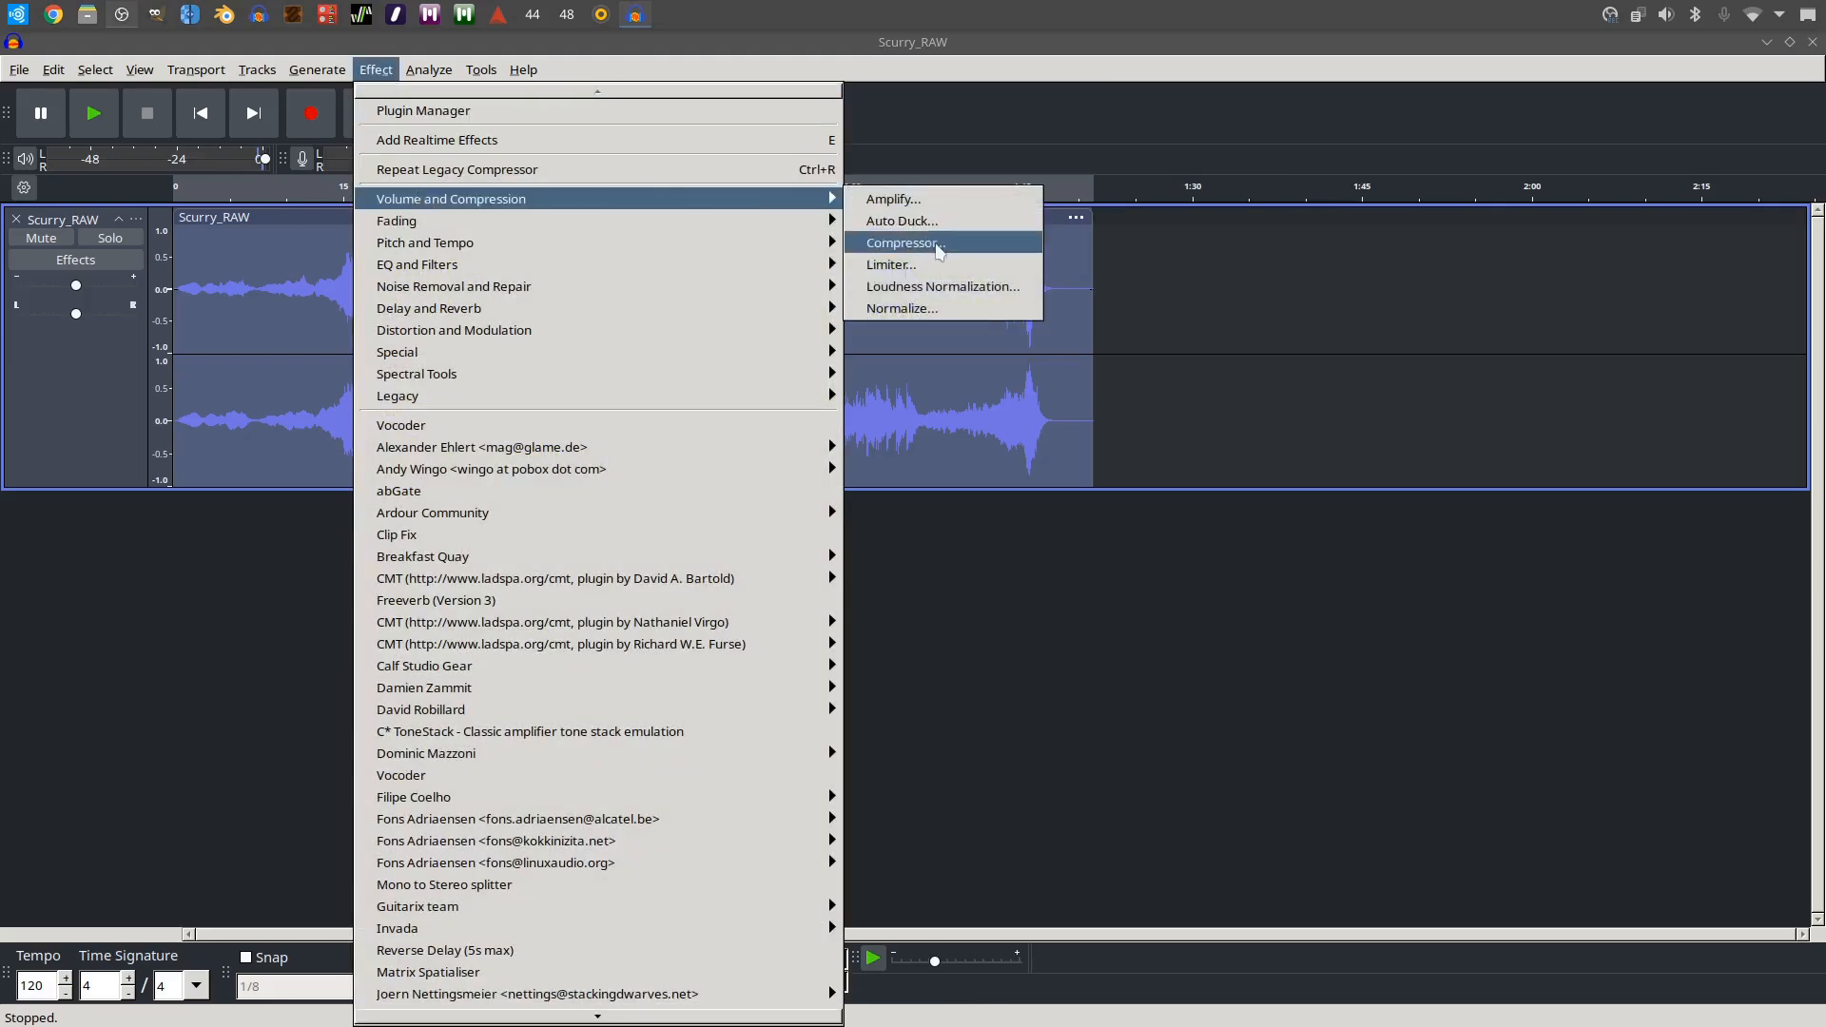
pyautogui.click(951, 286)
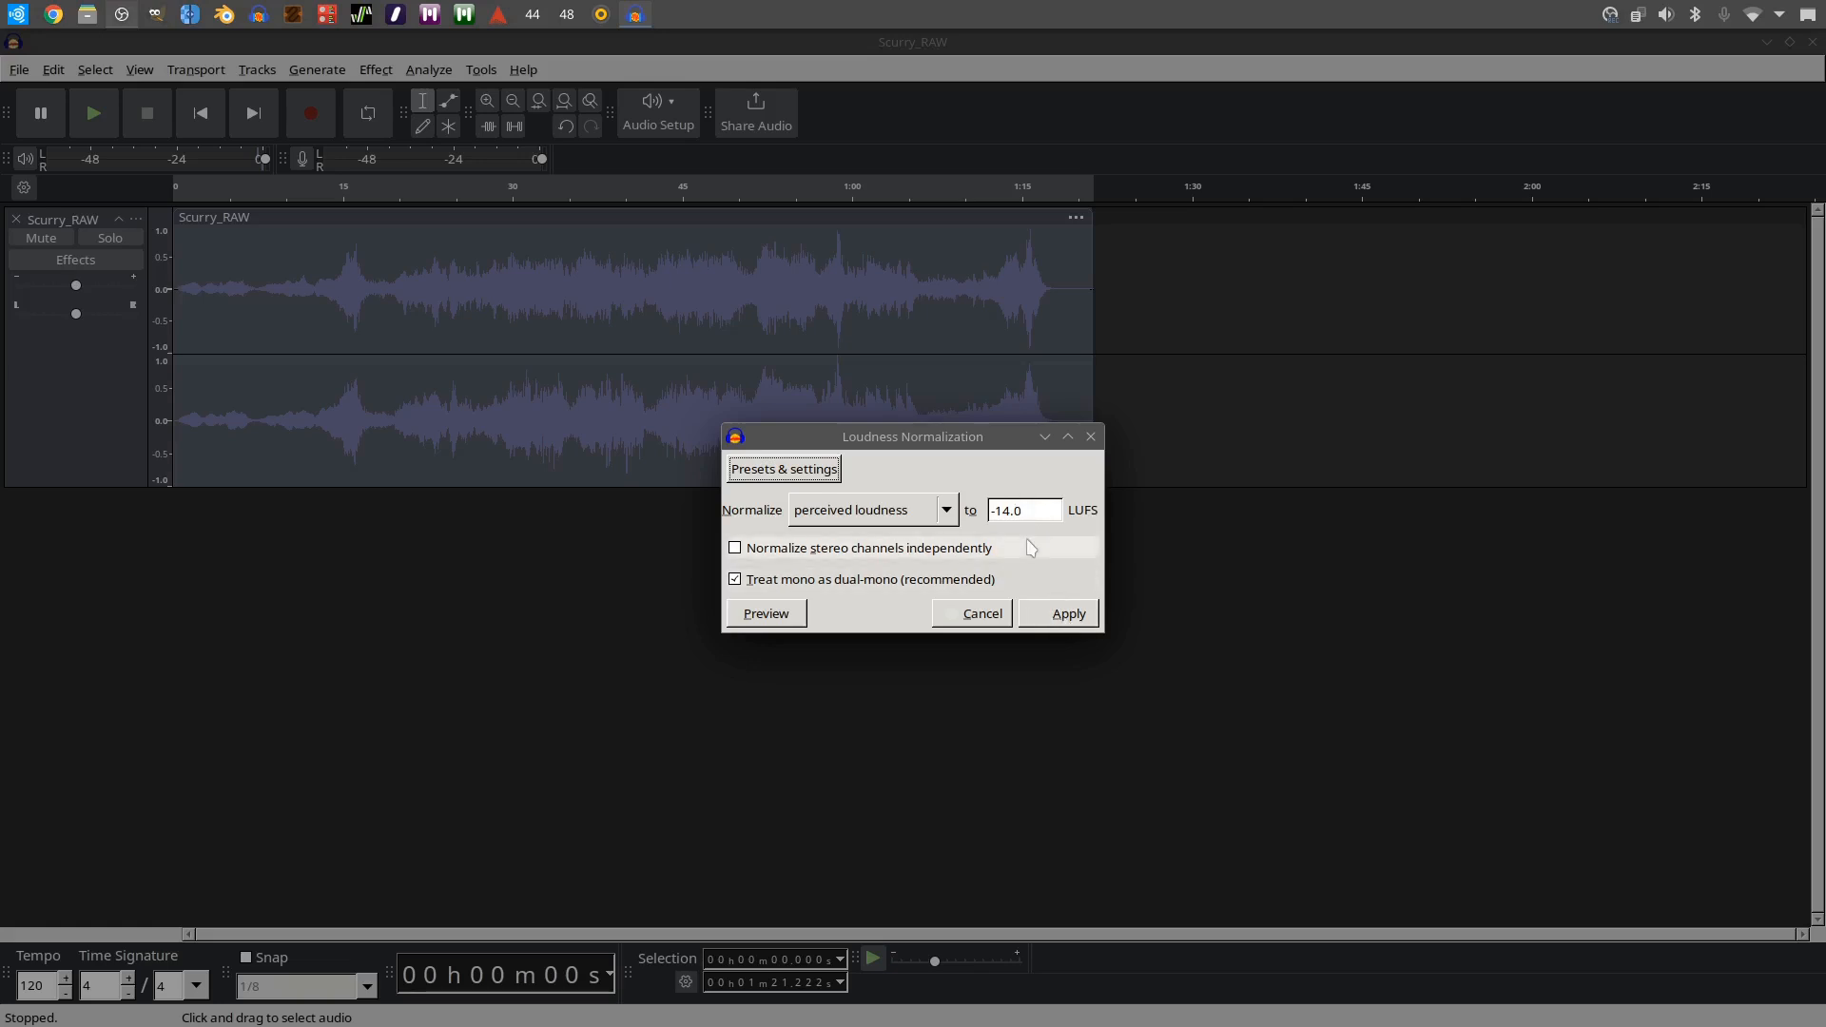
pyautogui.click(1053, 615)
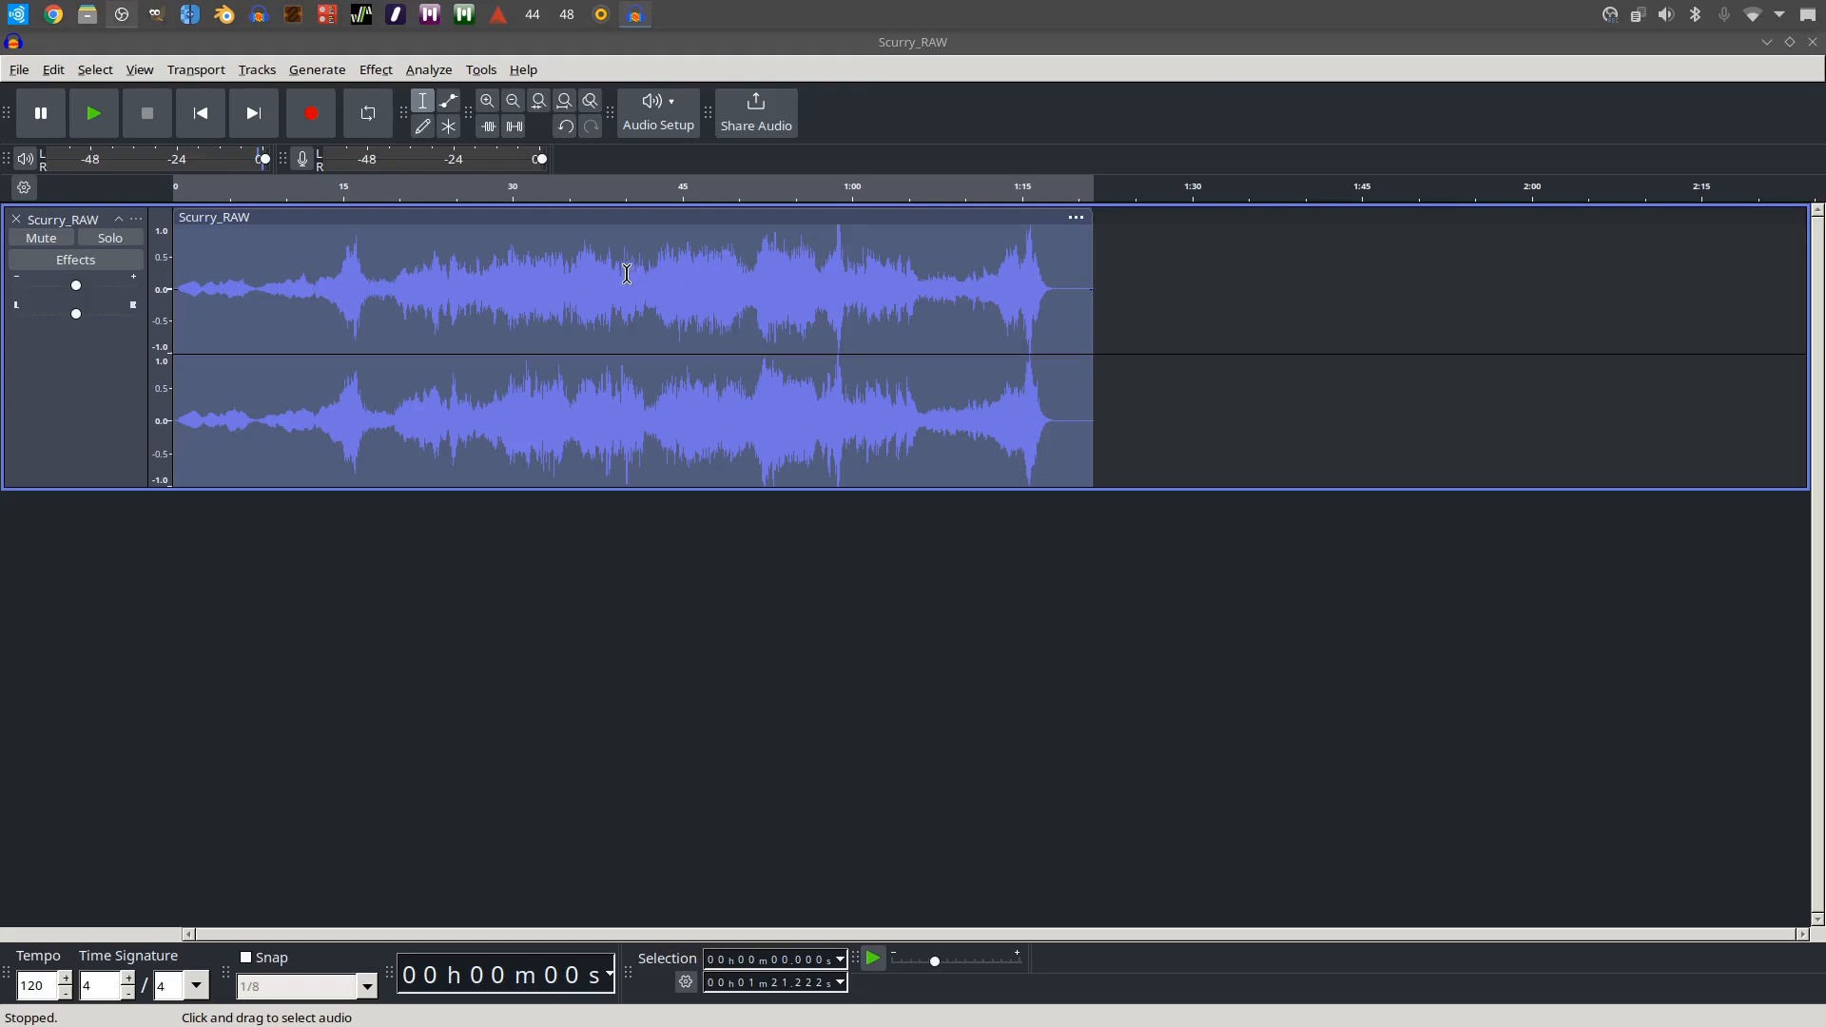
# Step: Apply the Legacy Limiter to the clip as a Hard Limit at -0.5 dB with 10 ms hold and no make-up gain
pyautogui.click(380, 73)
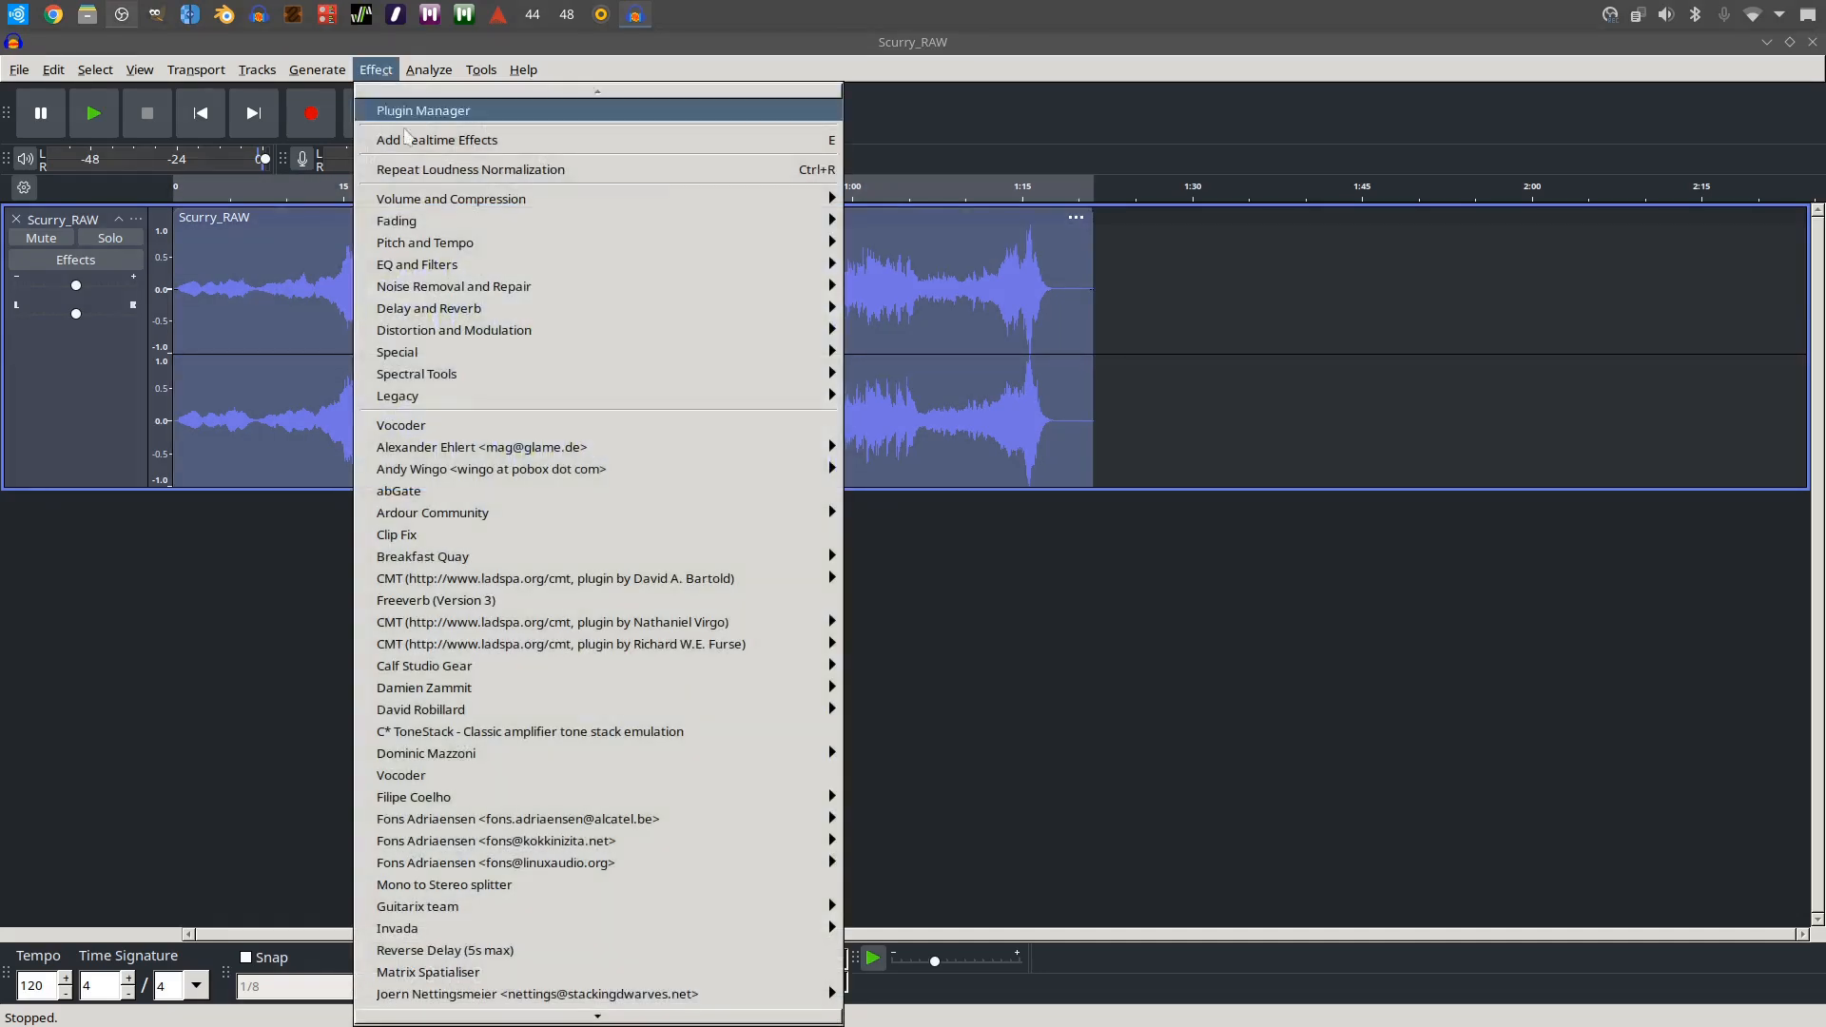
pyautogui.moveTo(495, 393)
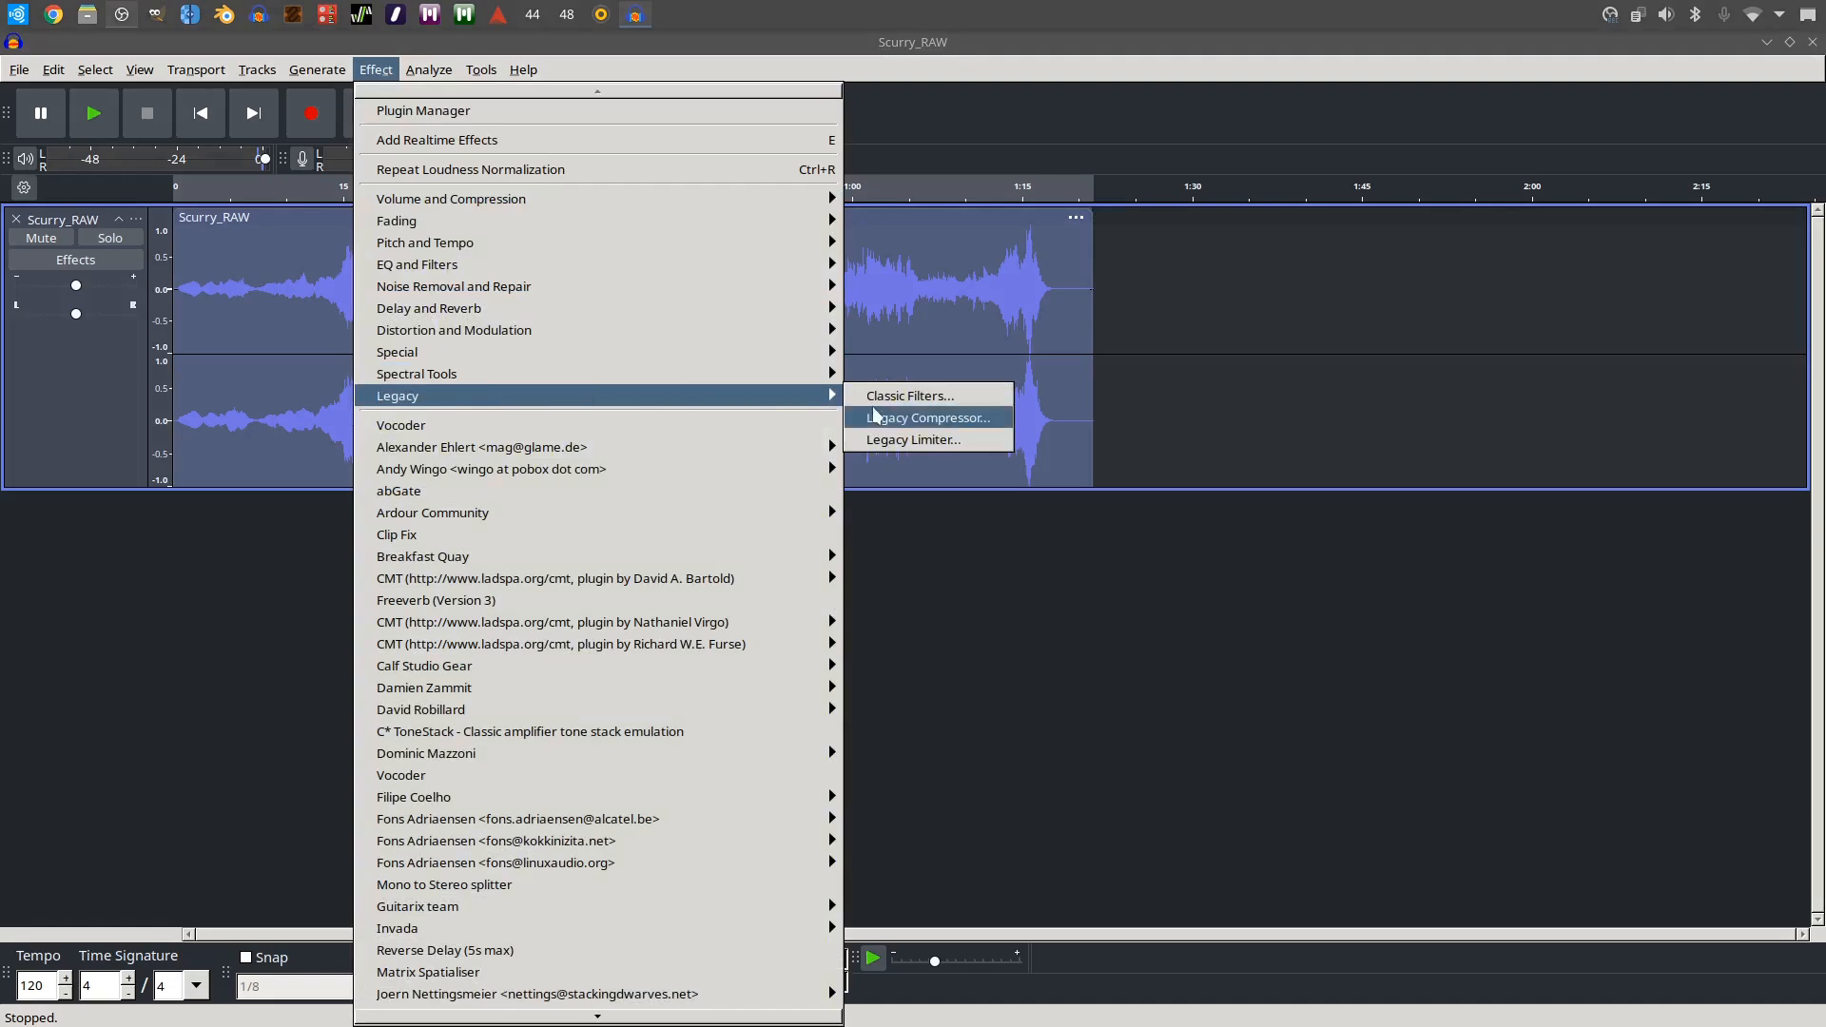
pyautogui.click(913, 439)
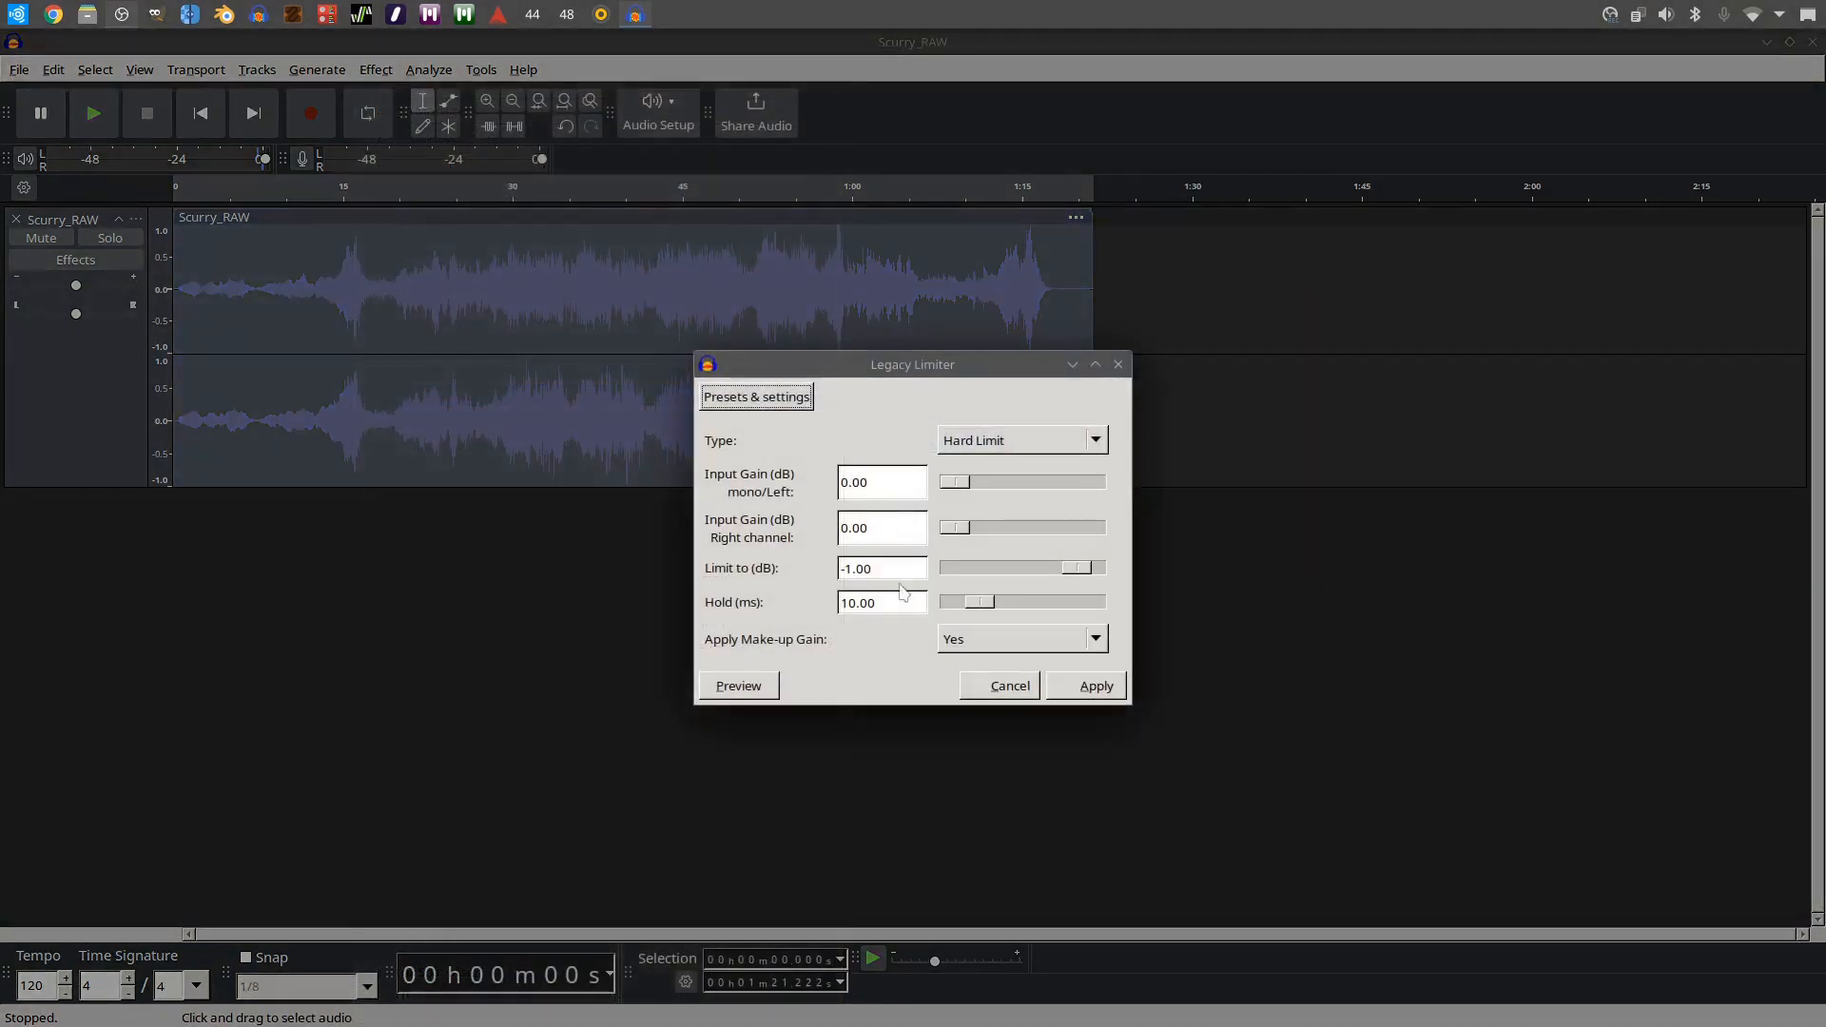
pyautogui.moveTo(908, 568); pyautogui.dragTo(761, 556)
pyautogui.write('-0.')
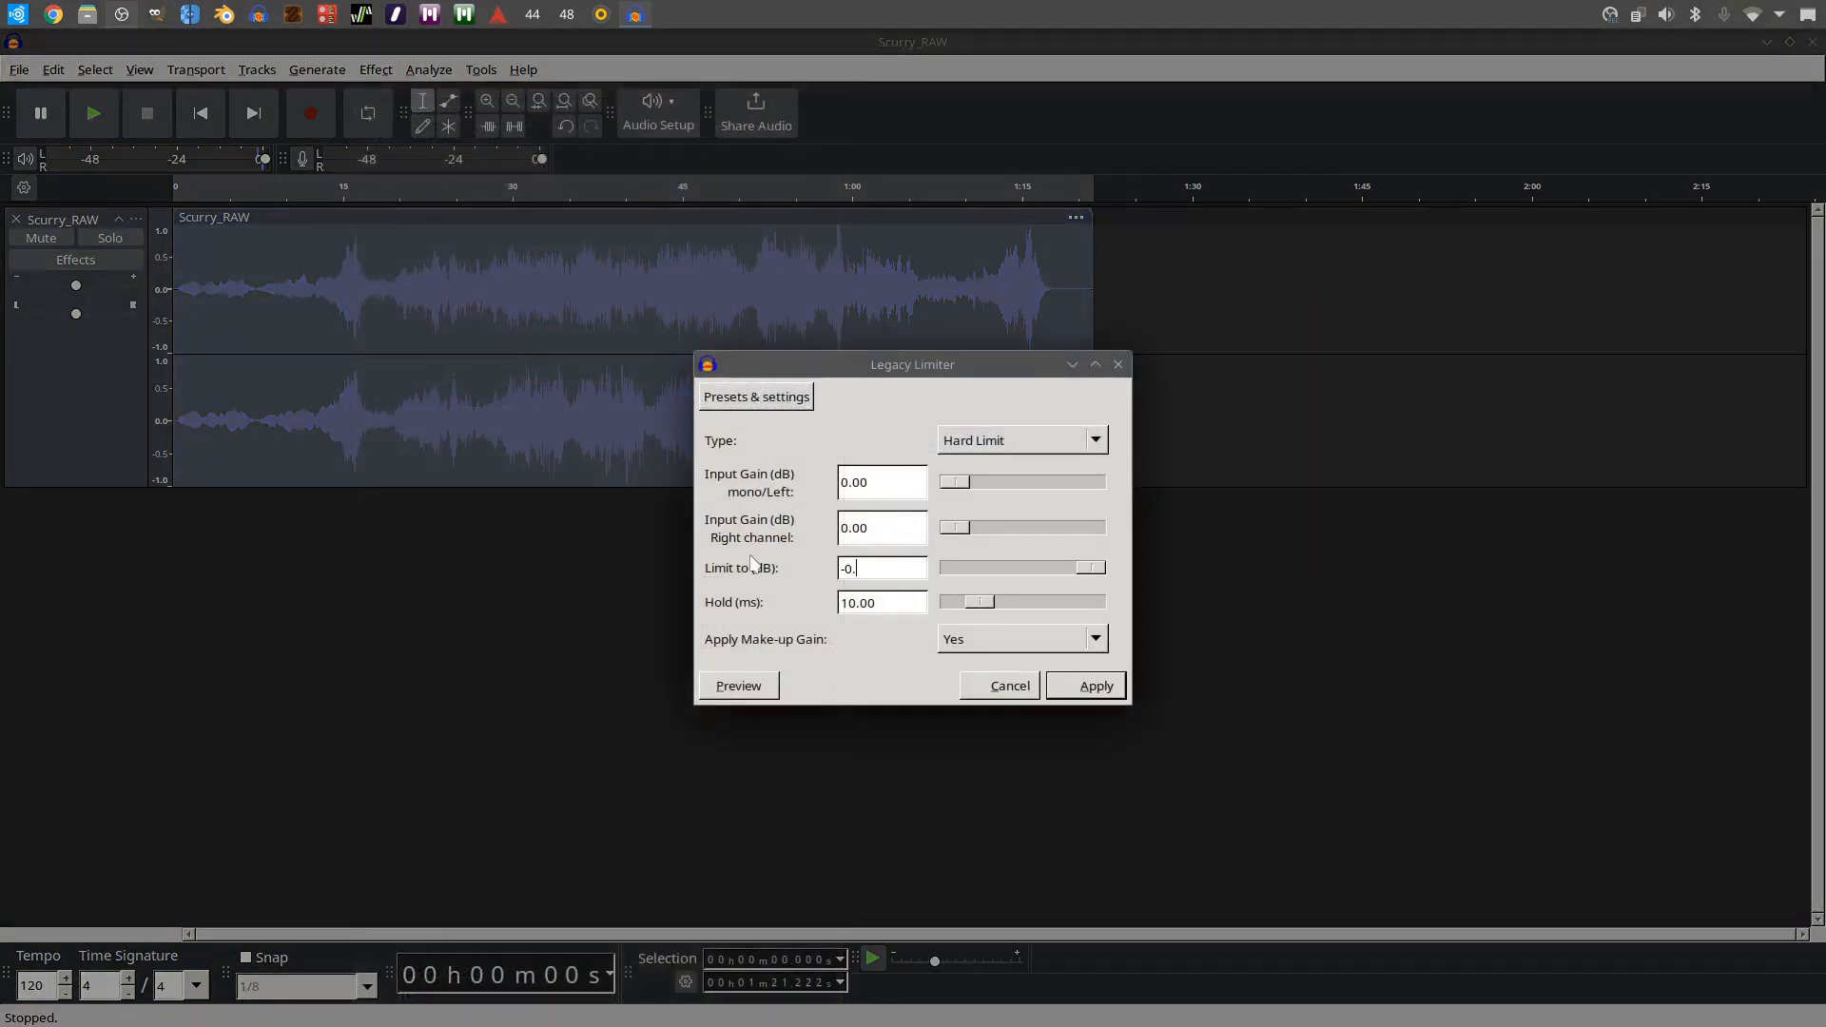
pyautogui.write('5')
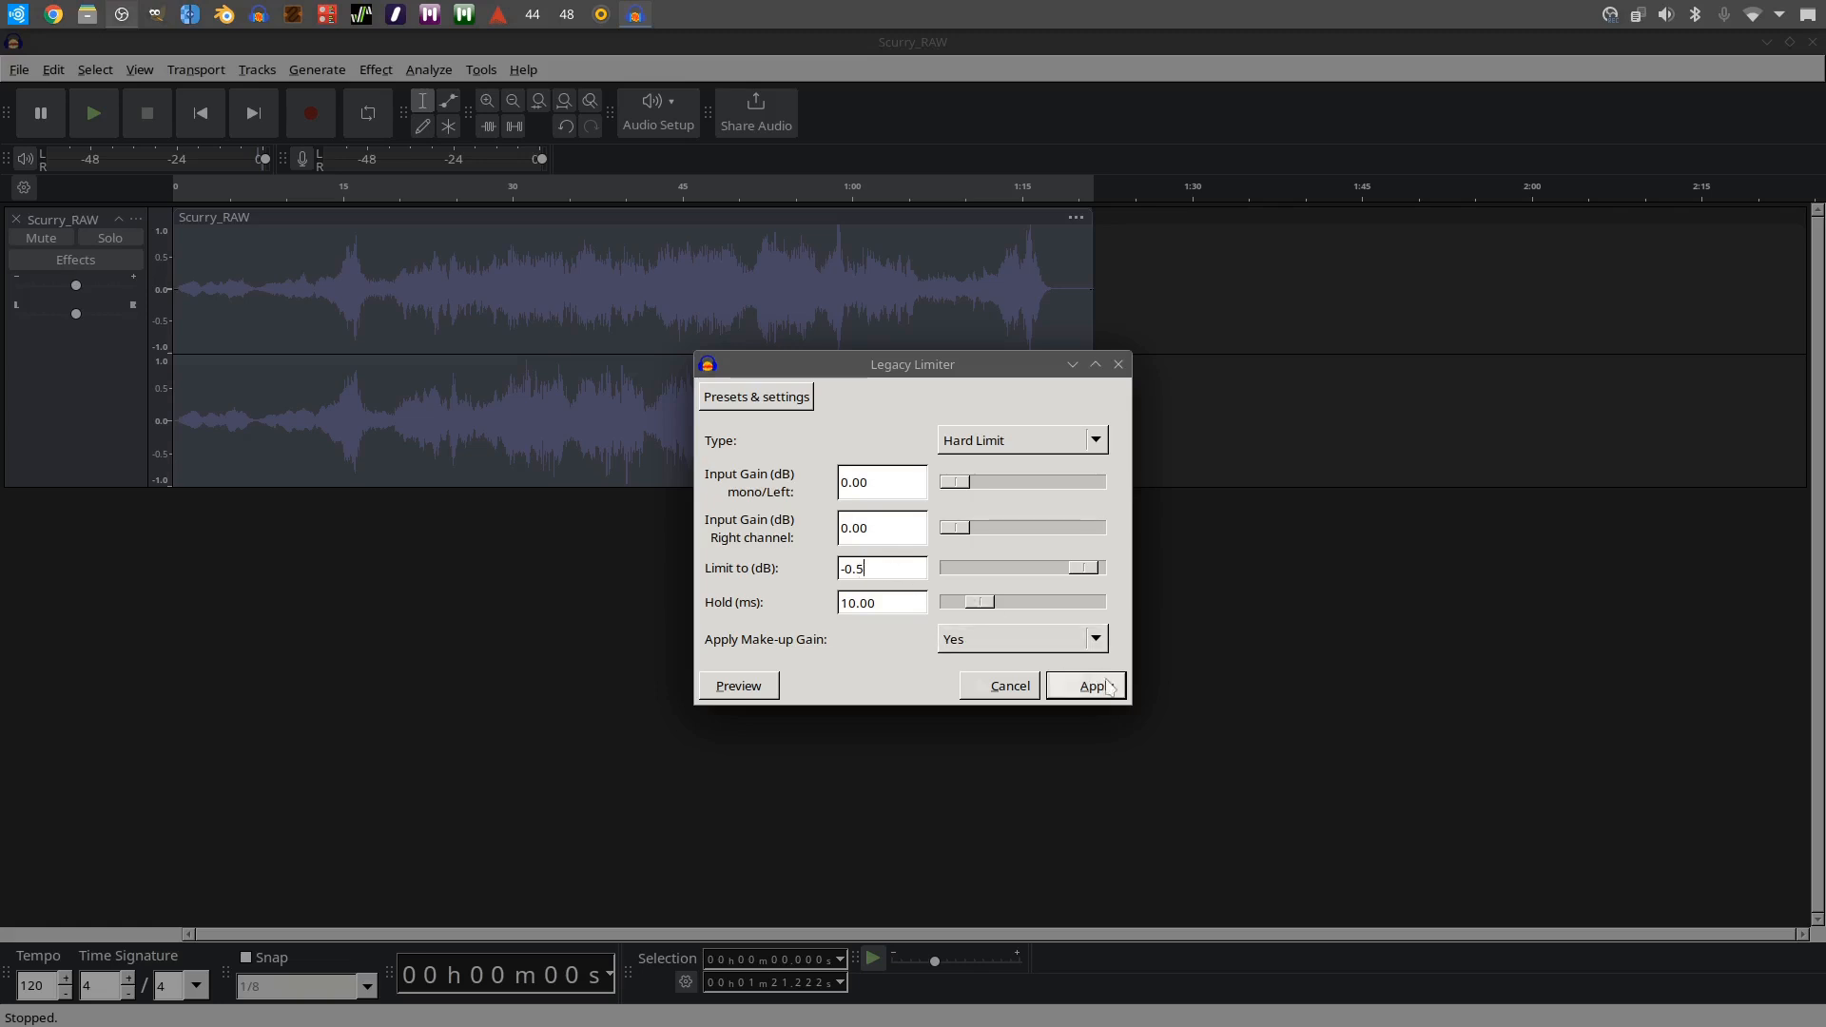
pyautogui.click(1023, 639)
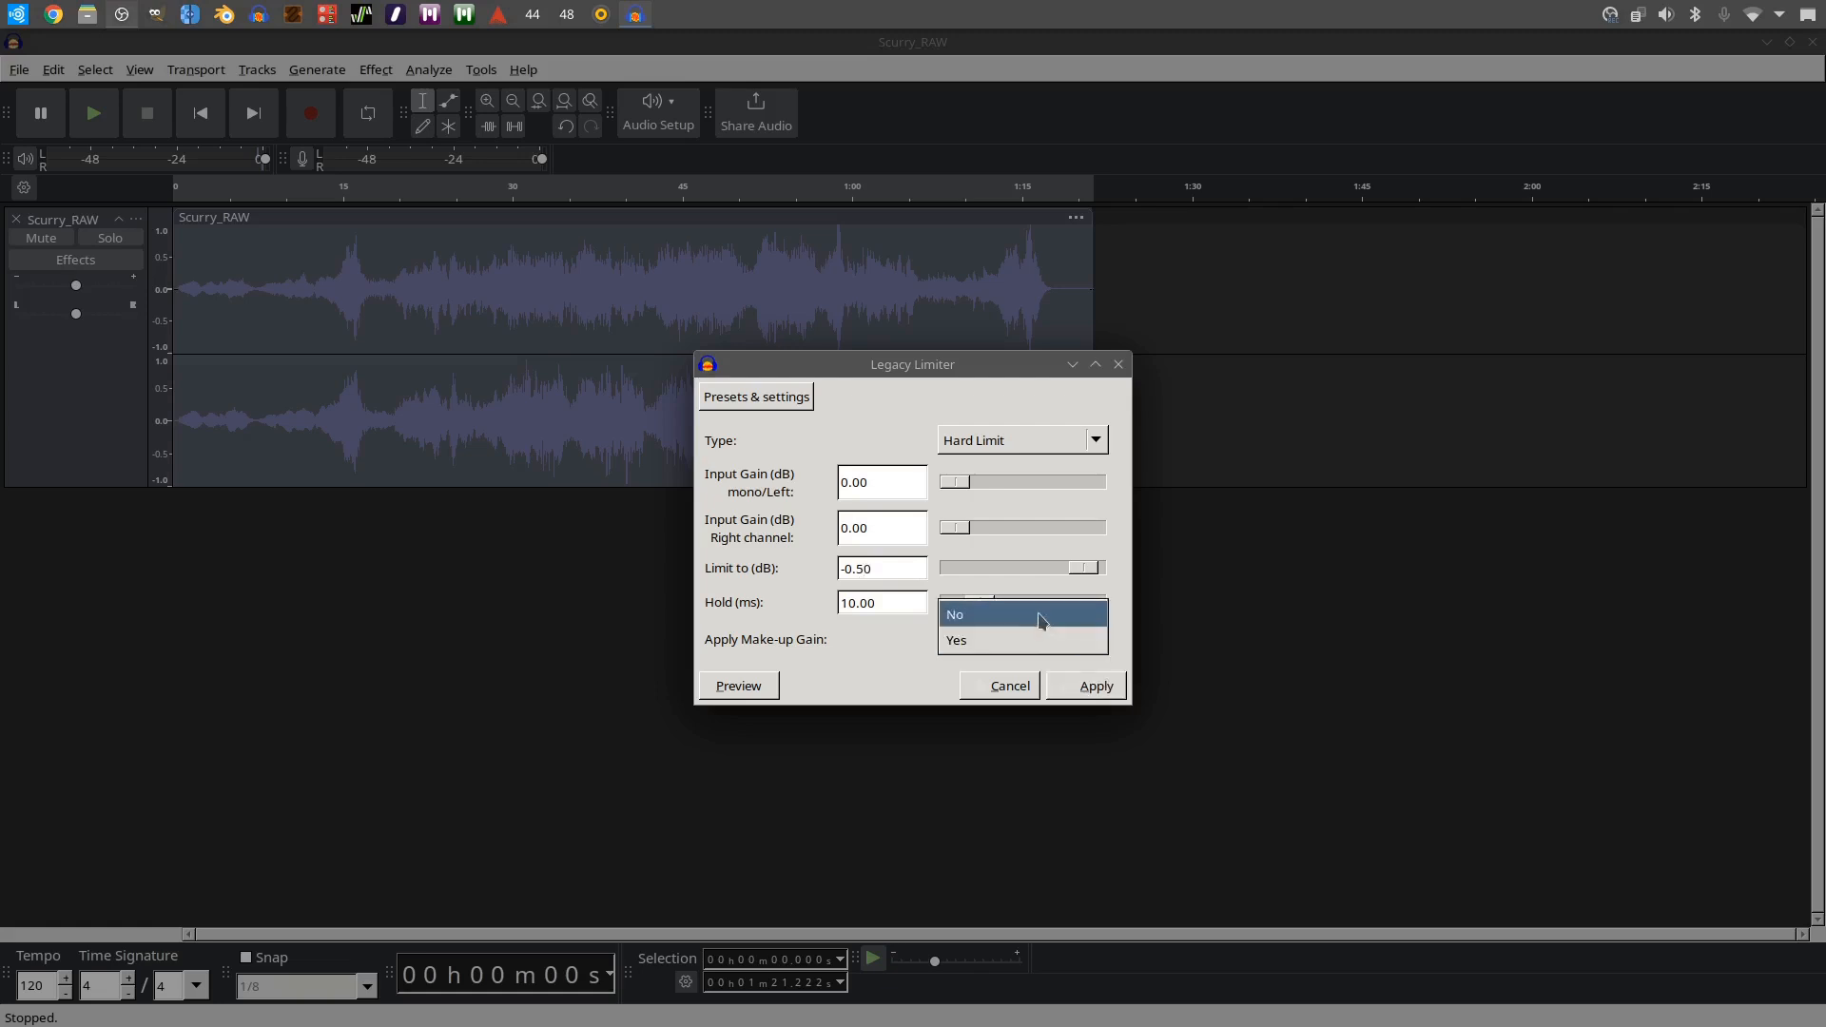
pyautogui.click(1039, 617)
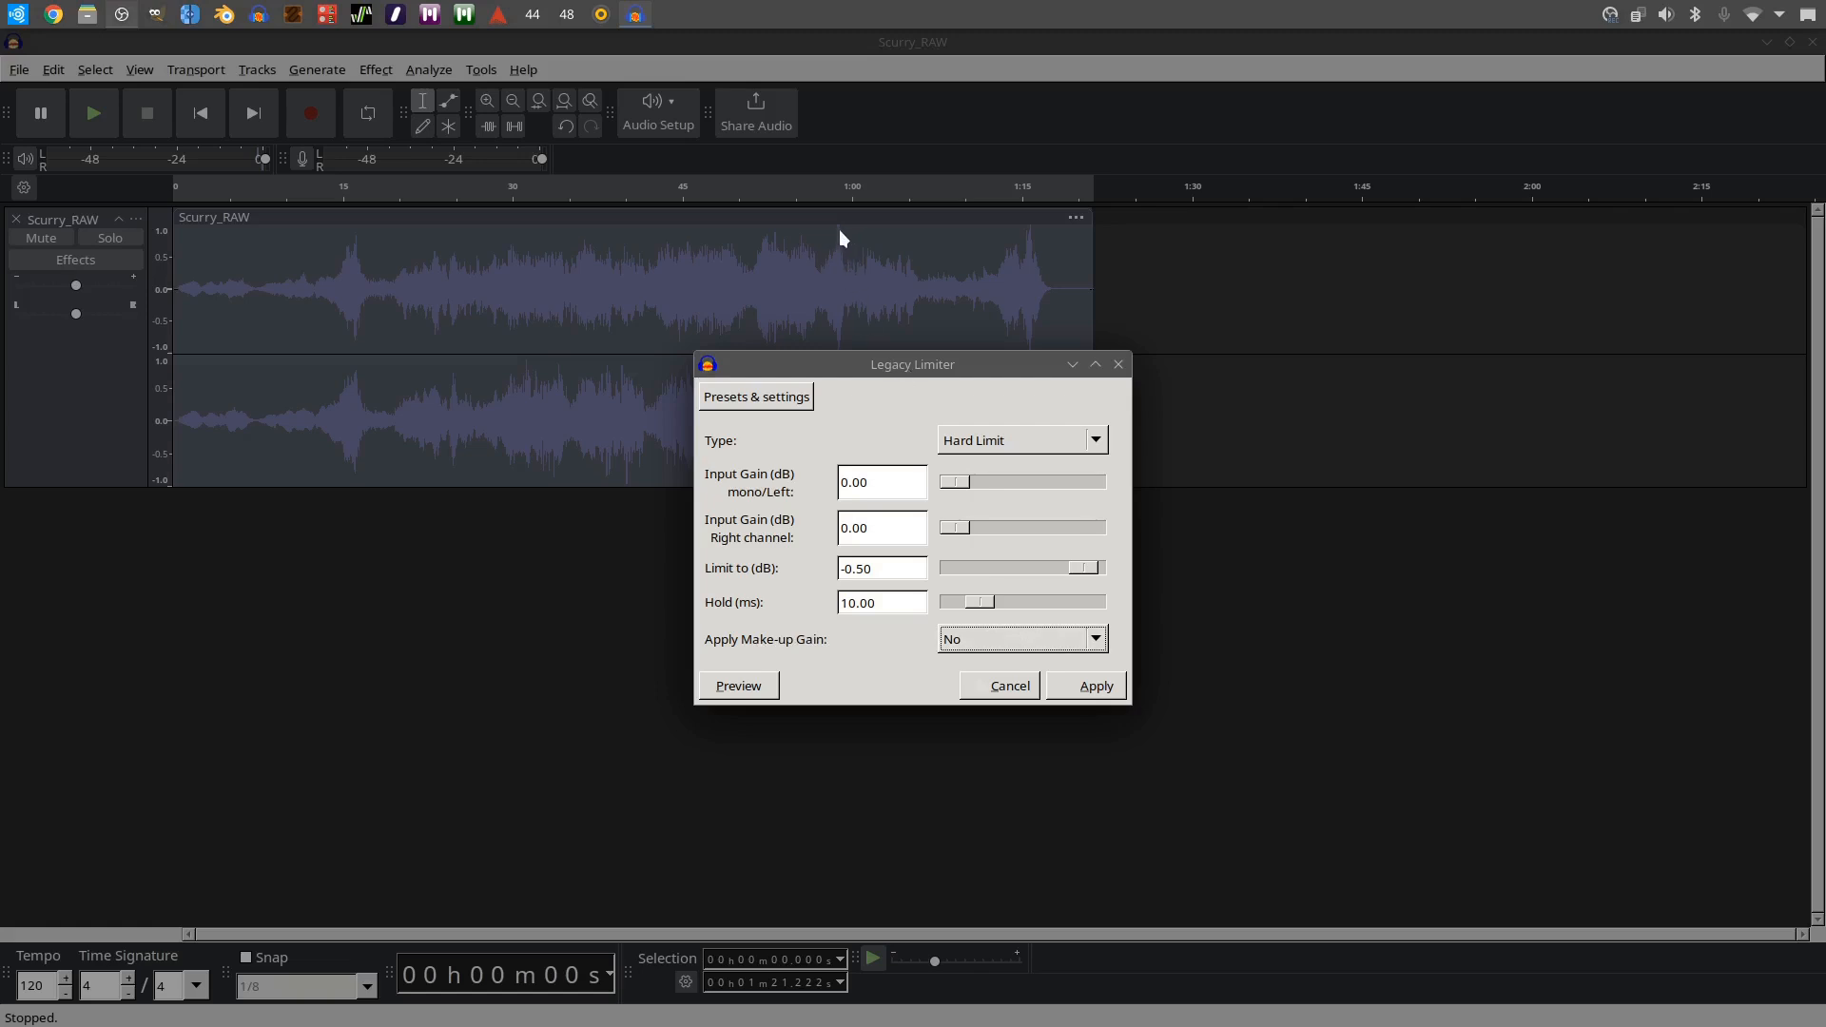
pyautogui.click(1094, 687)
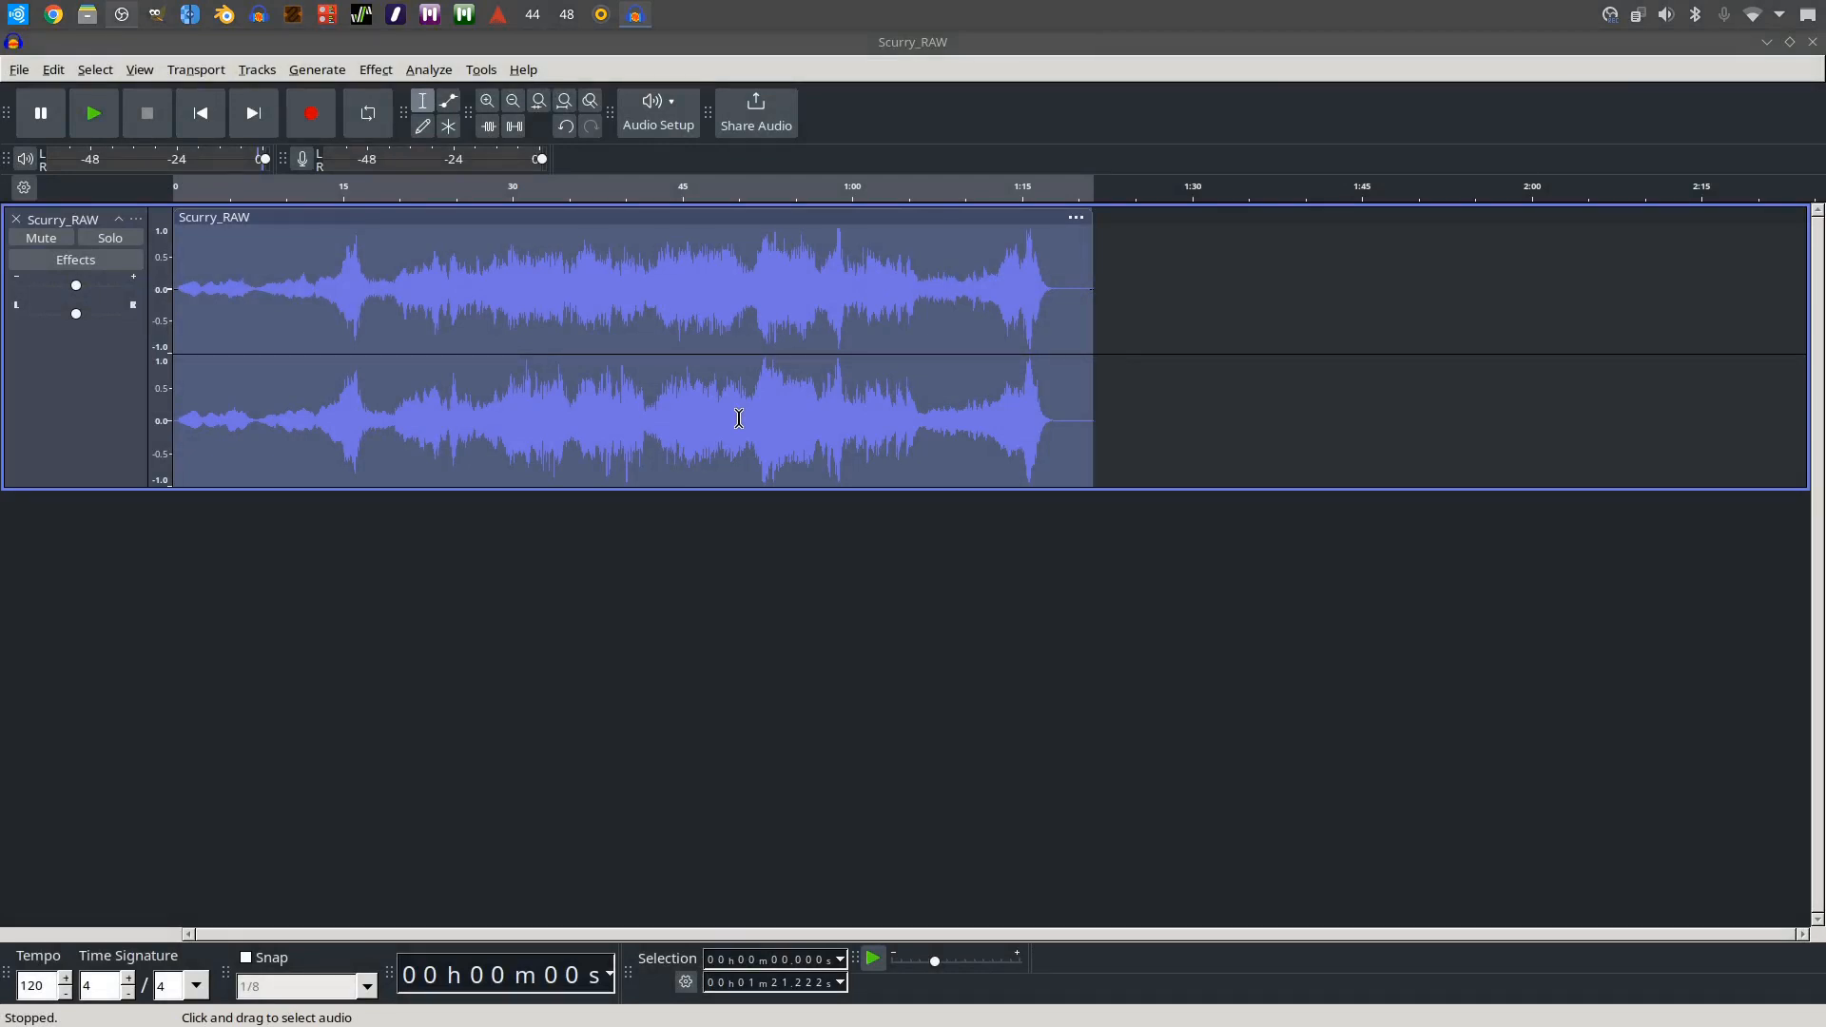
# Step: Play back the first second of the clip from the very start
pyautogui.click(197, 286)
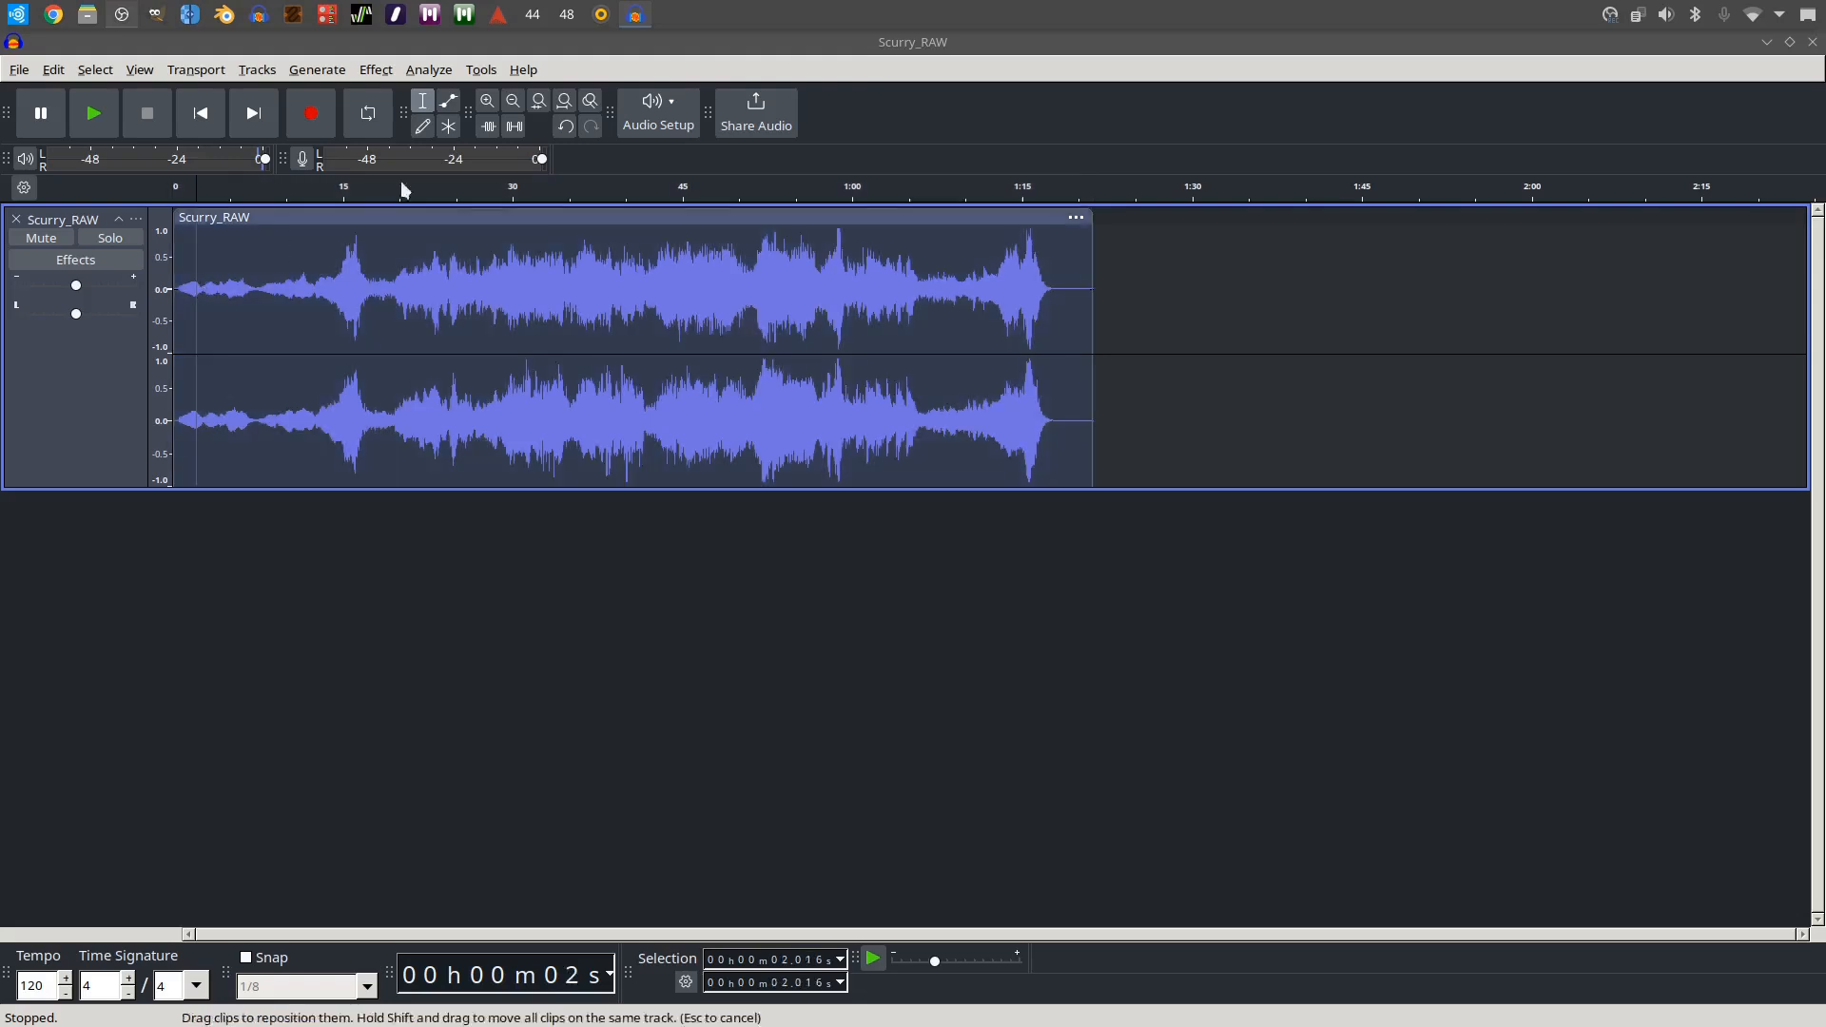
pyautogui.click(489, 103)
pyautogui.click(489, 102)
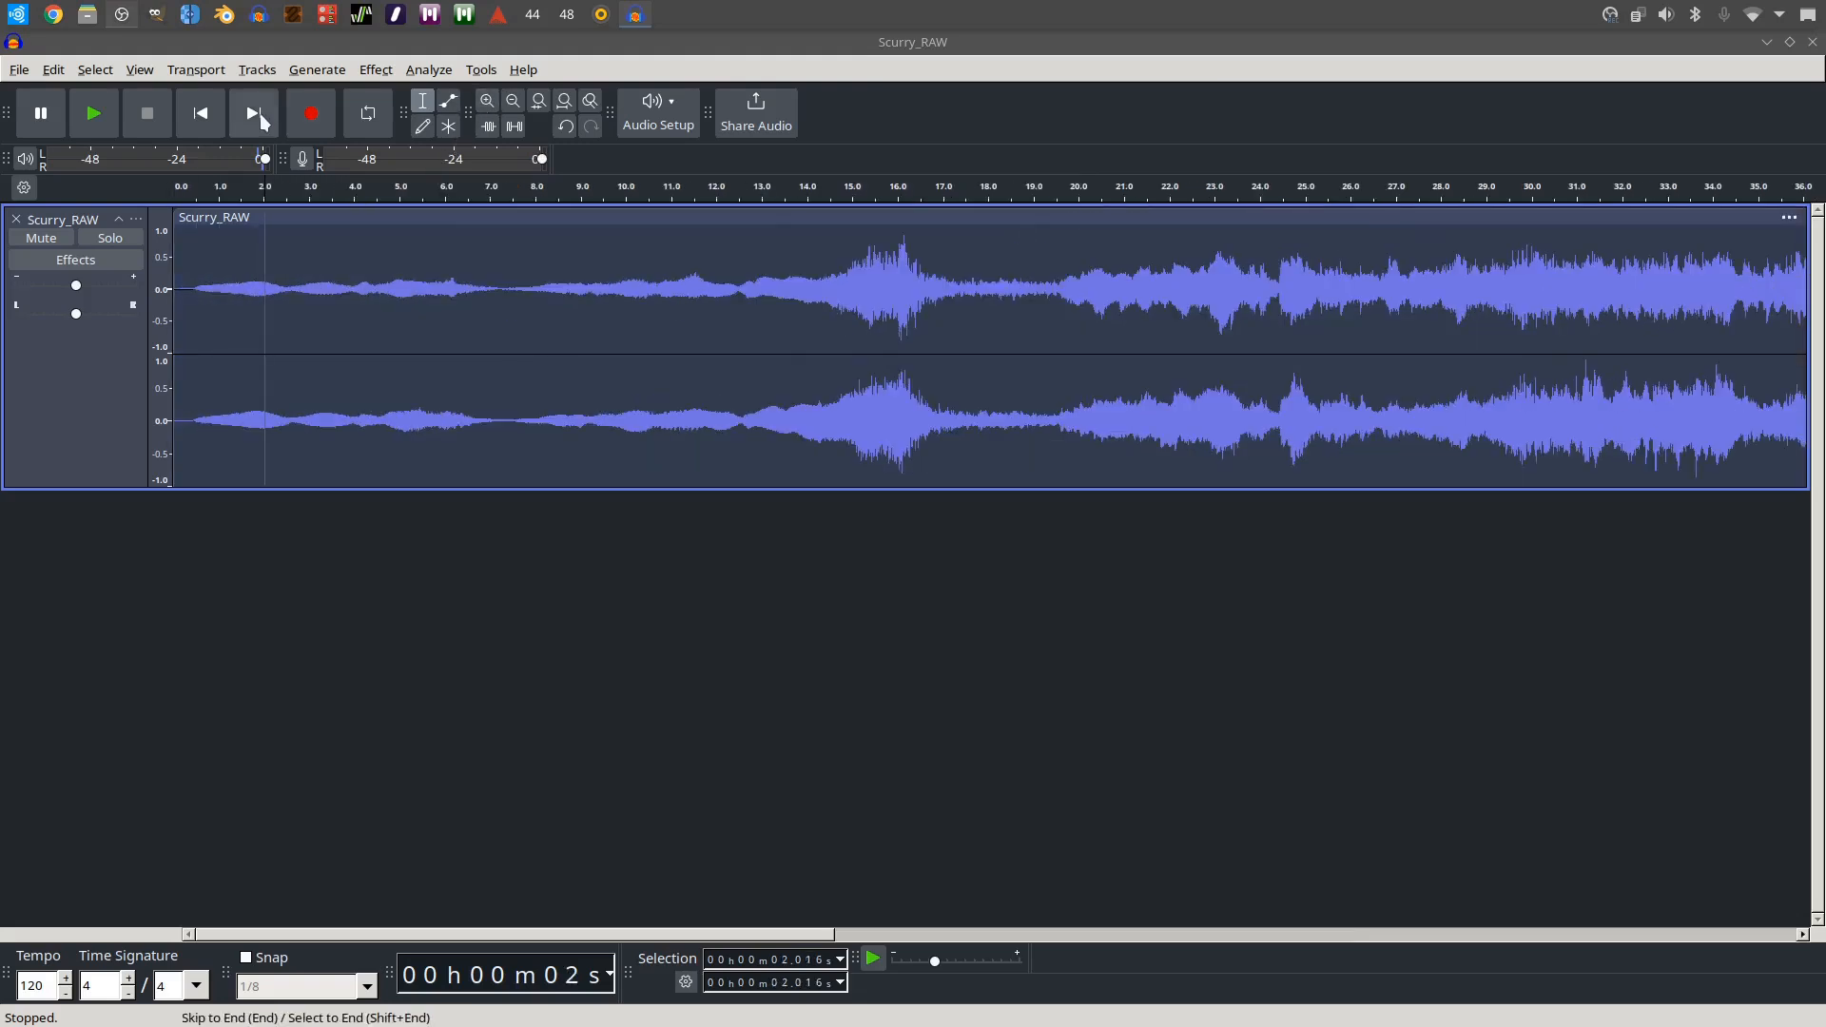
pyautogui.click(203, 115)
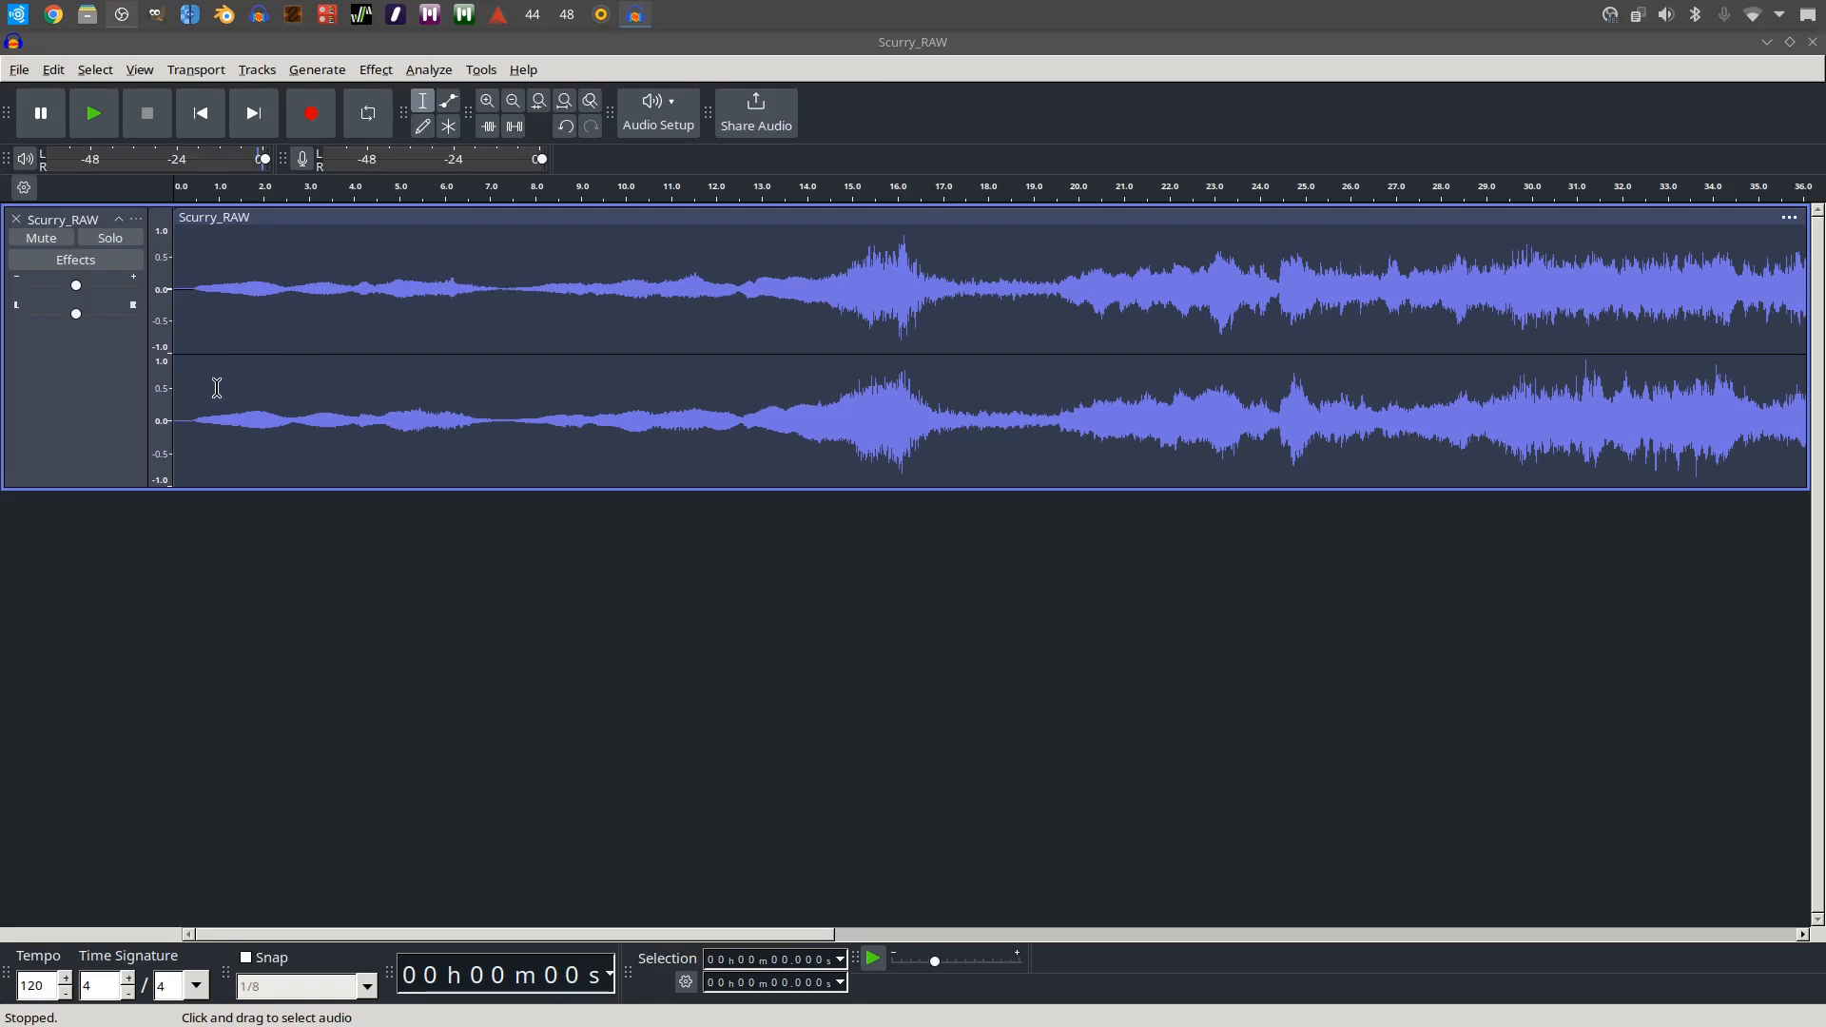
pyautogui.click(95, 114)
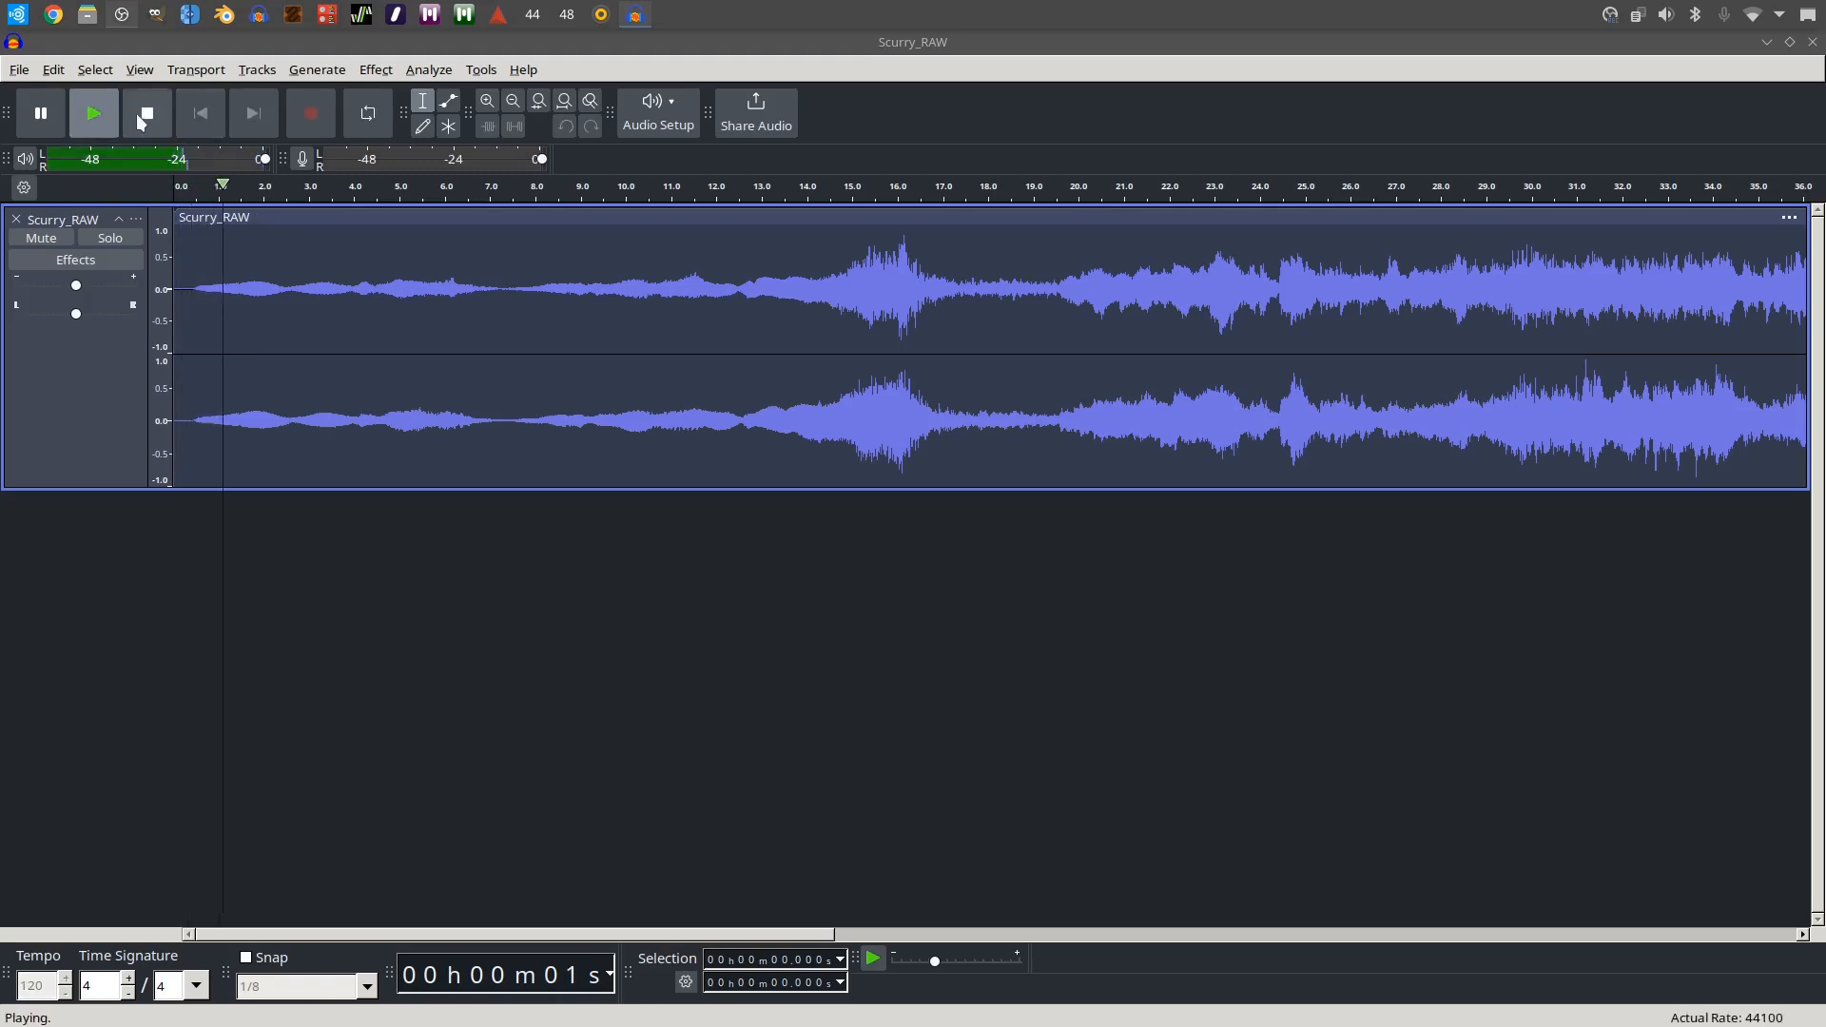
pyautogui.click(149, 116)
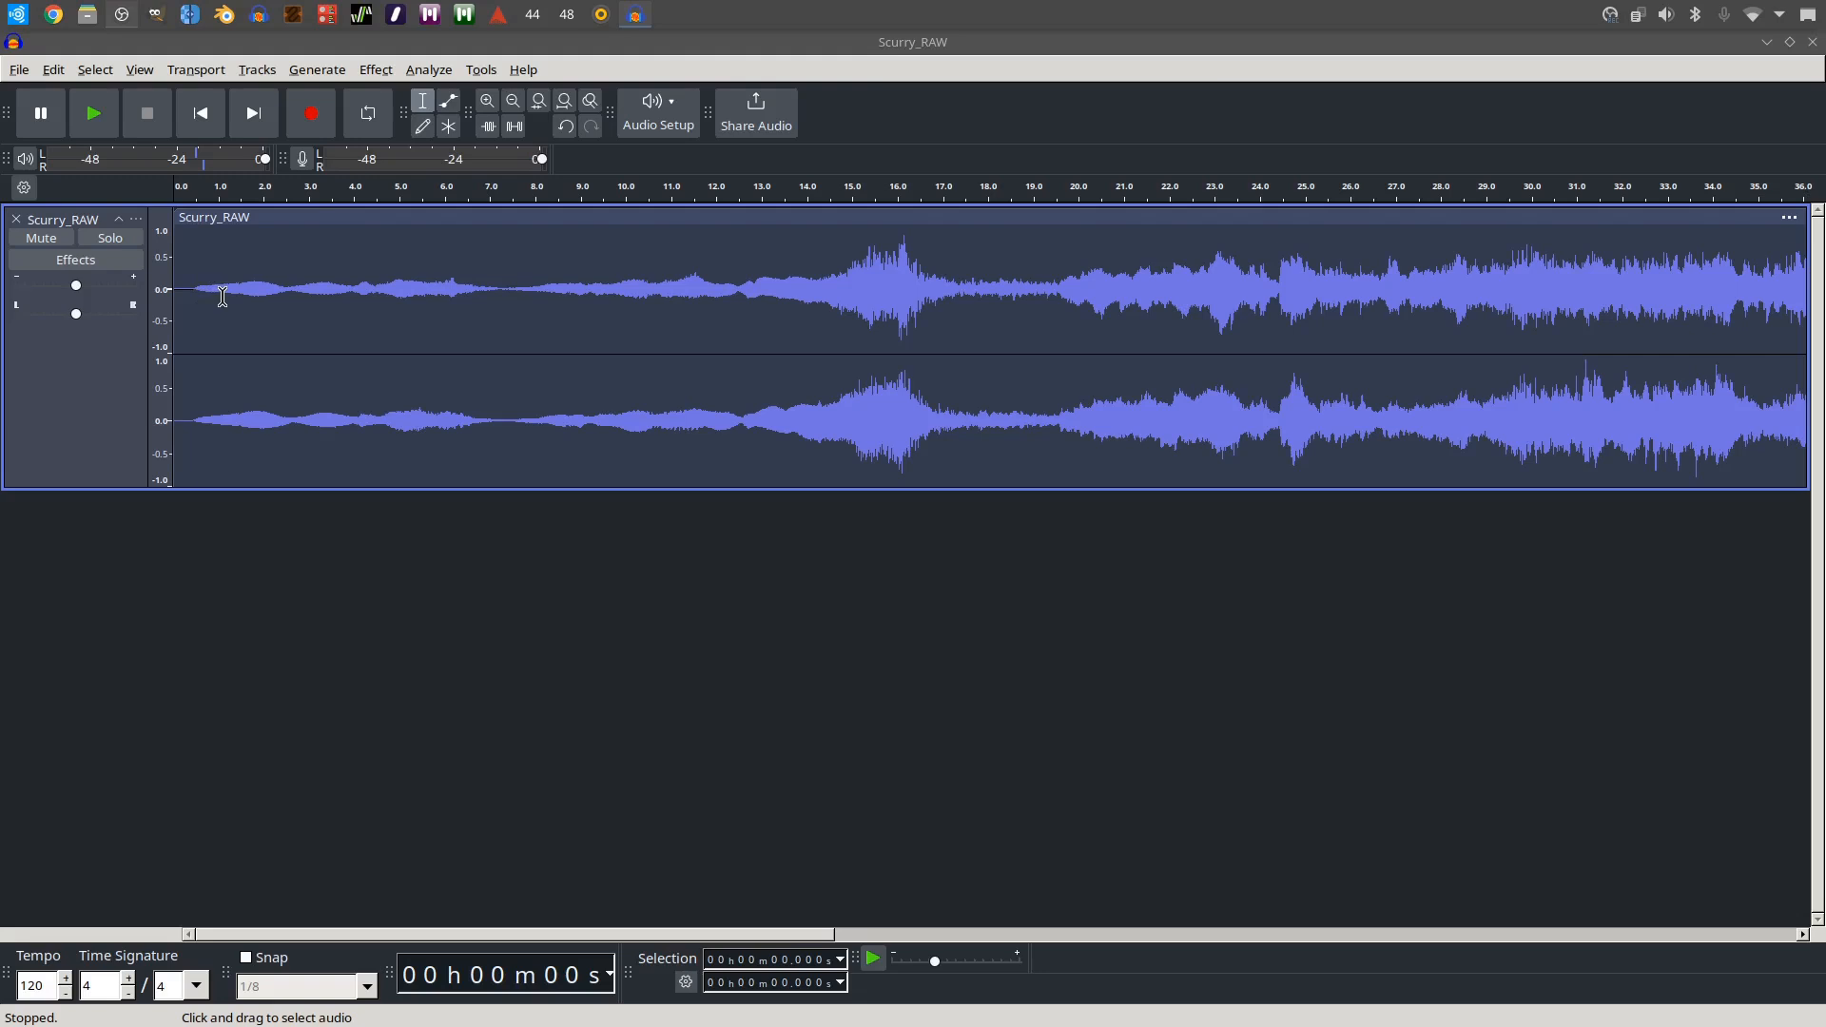
# Step: Apply Fade In to about the first 1.09 seconds of the clip
pyautogui.moveTo(222, 297); pyautogui.dragTo(180, 301)
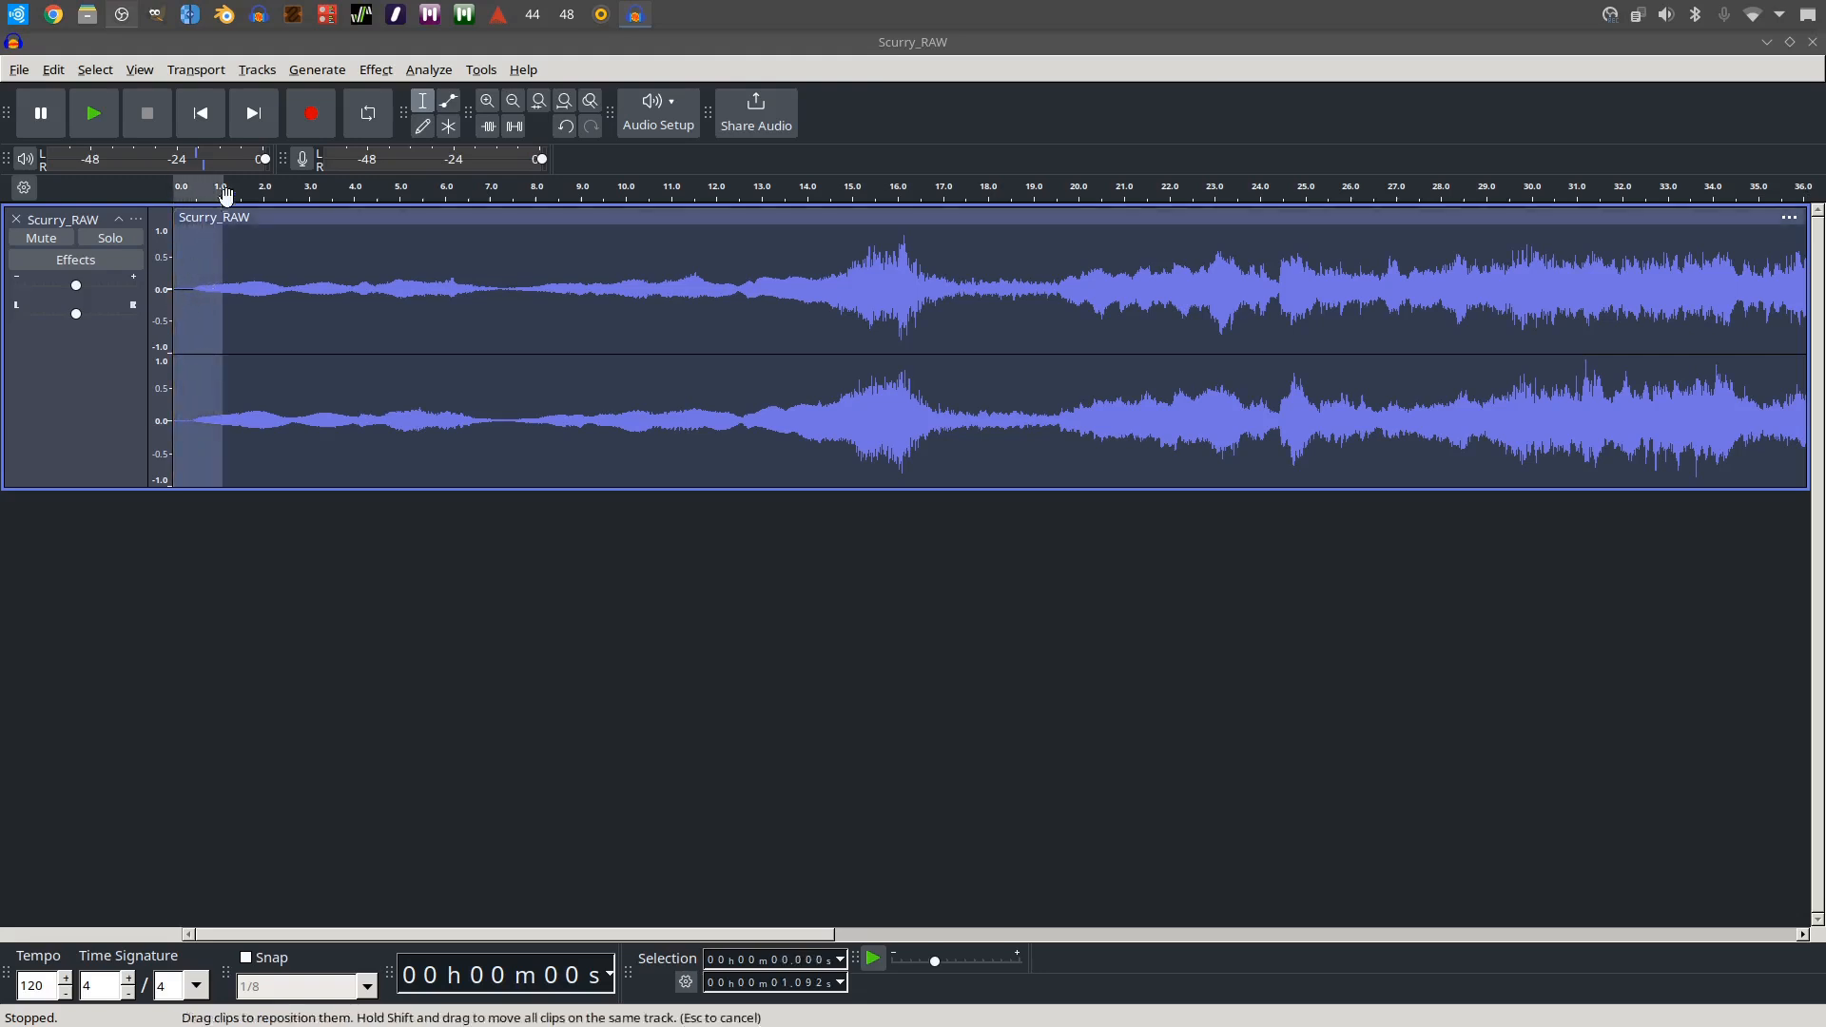
pyautogui.click(375, 70)
pyautogui.moveTo(447, 223)
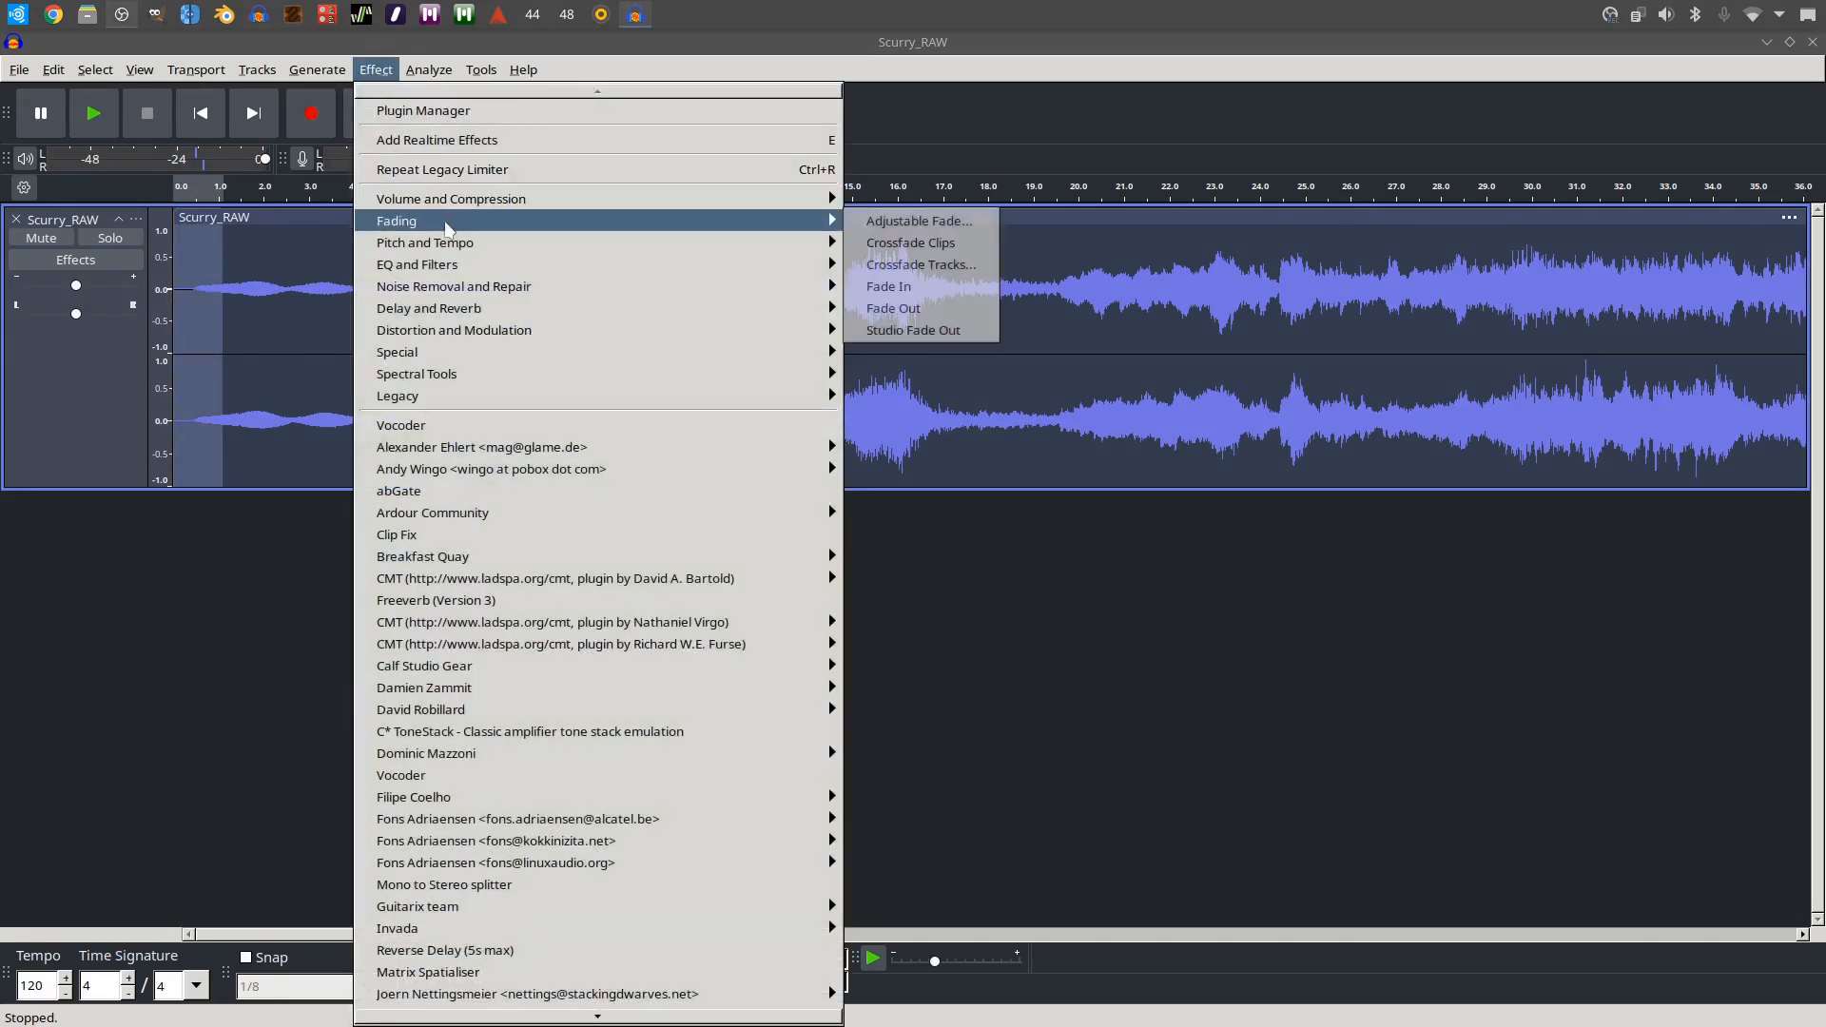
pyautogui.click(937, 288)
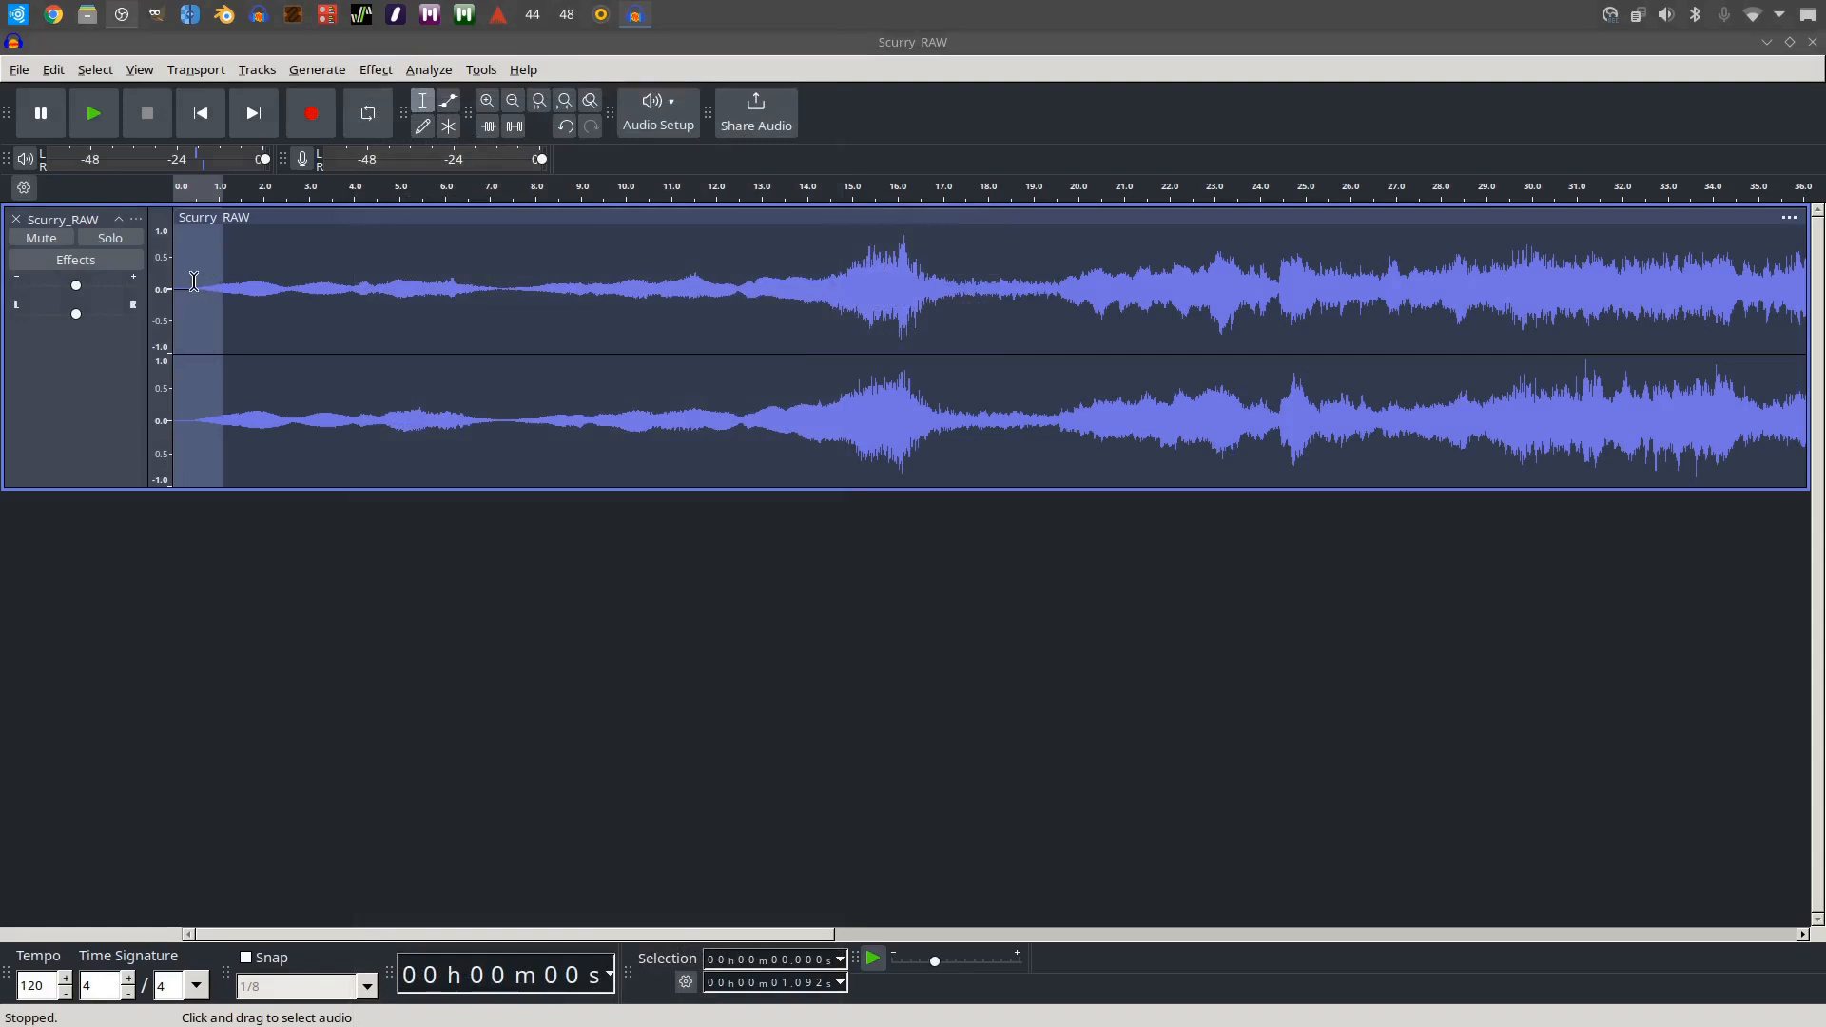
# Step: Play back the clip's faded-in opening second, and its ending from about 1:15
pyautogui.click(214, 119)
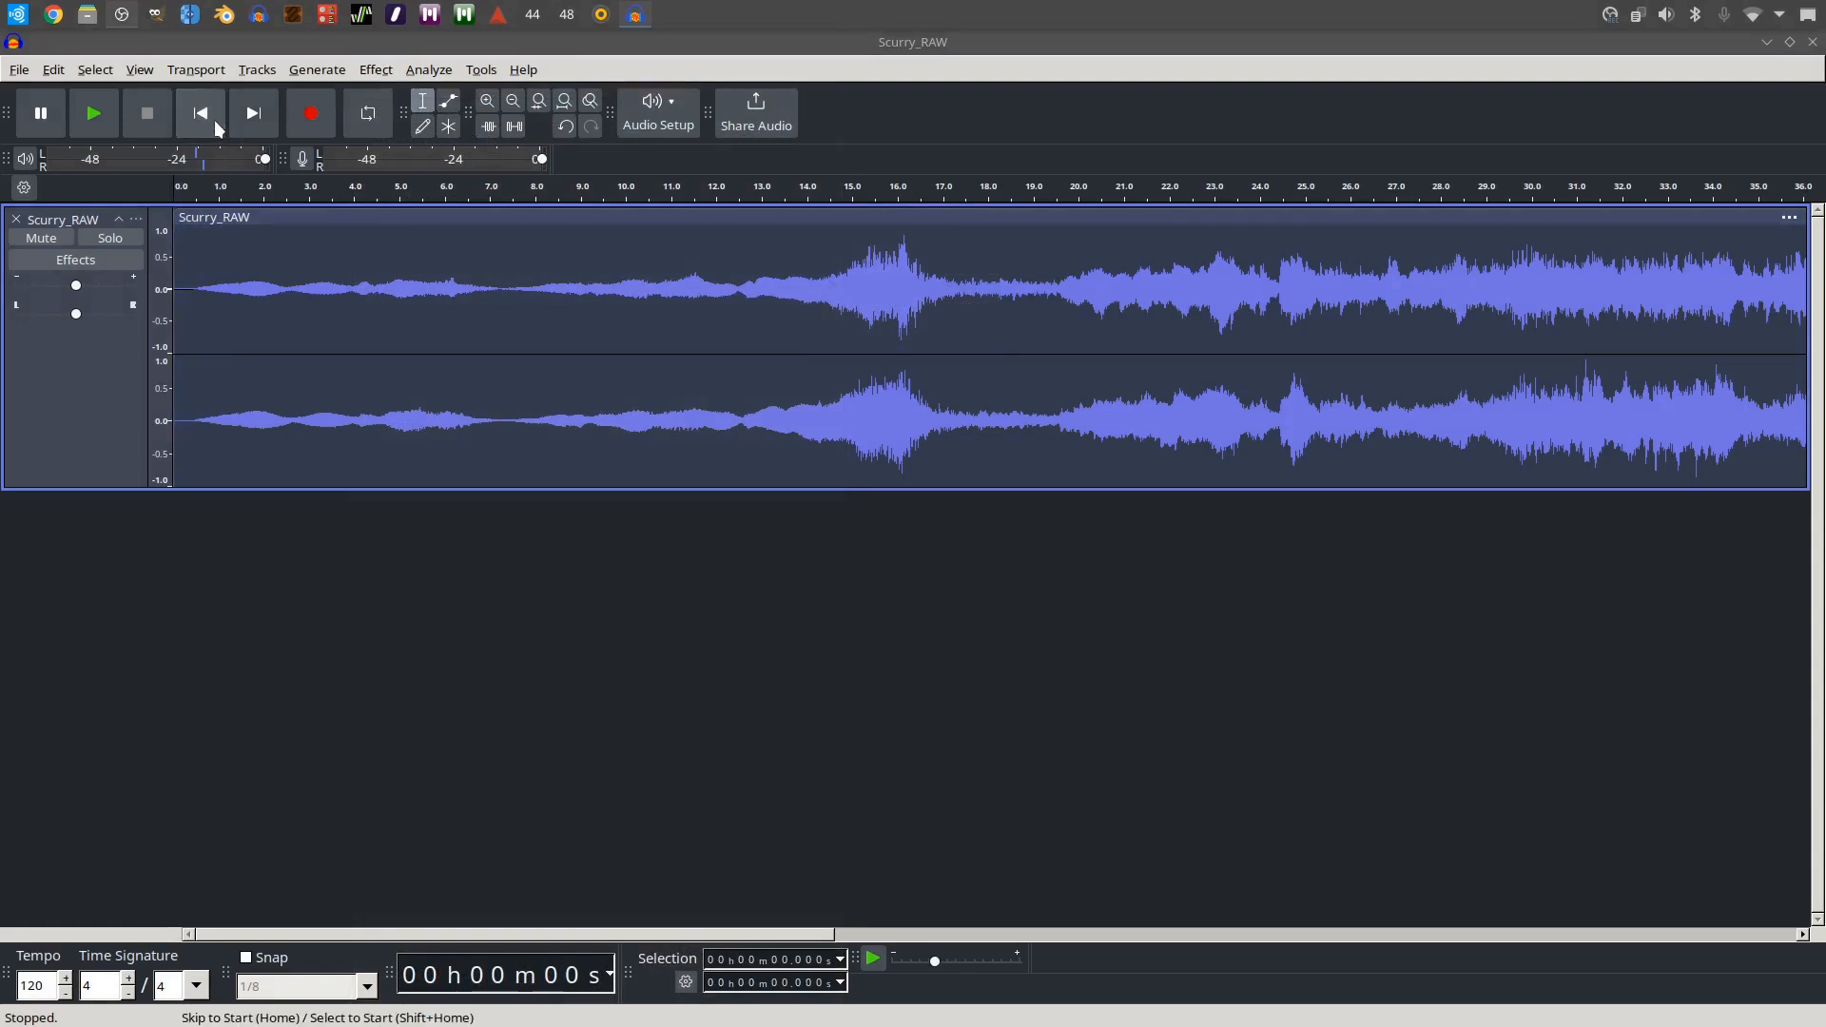
pyautogui.click(99, 112)
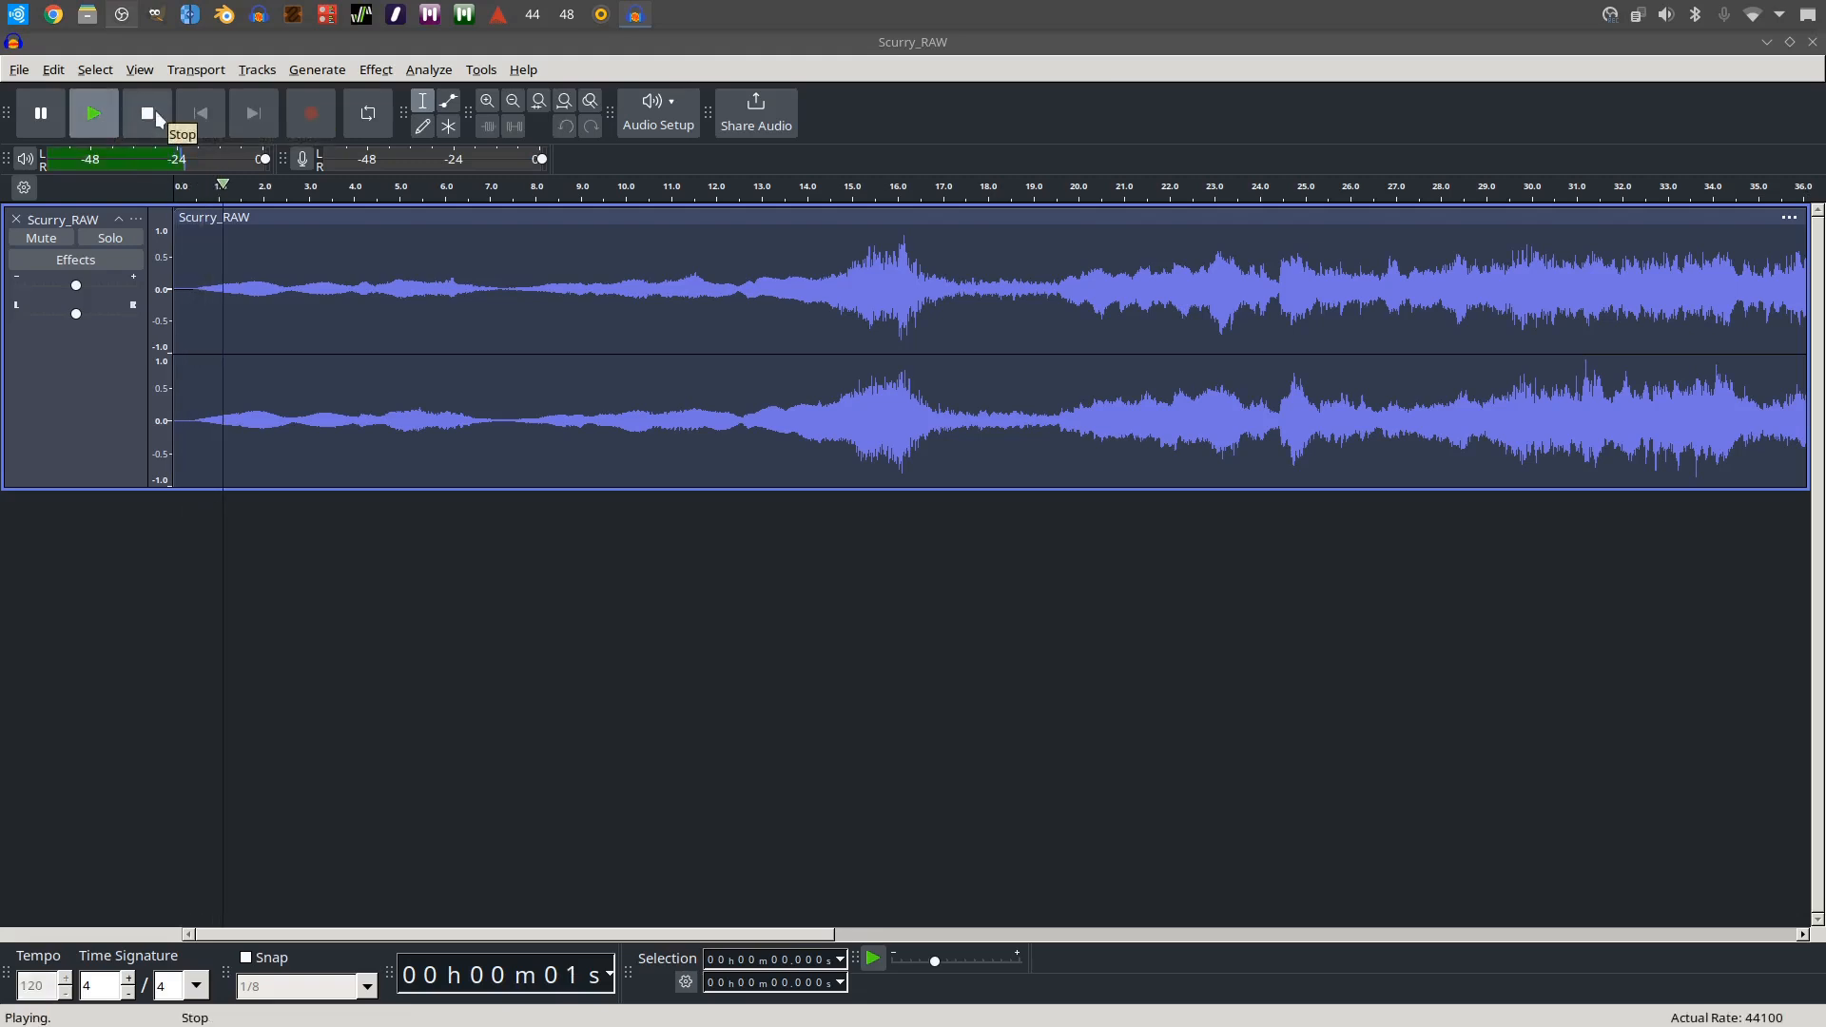
pyautogui.click(152, 112)
pyautogui.click(239, 122)
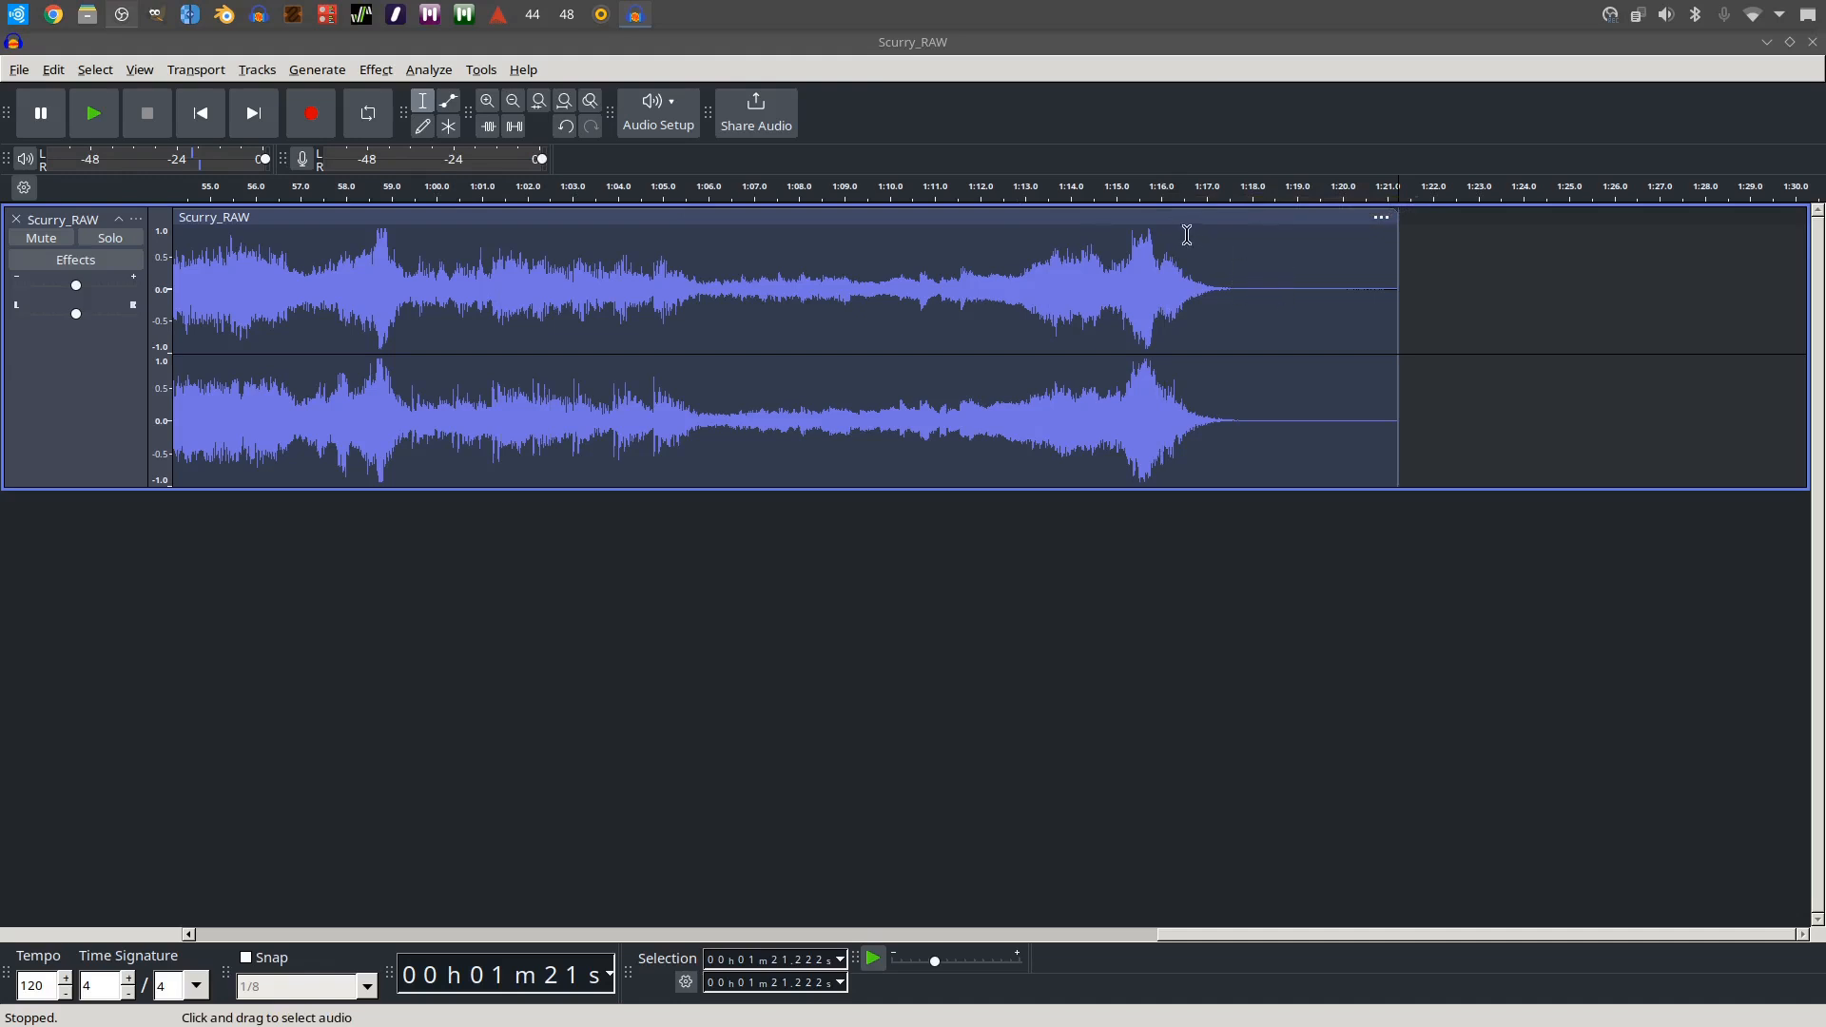
pyautogui.click(1139, 191)
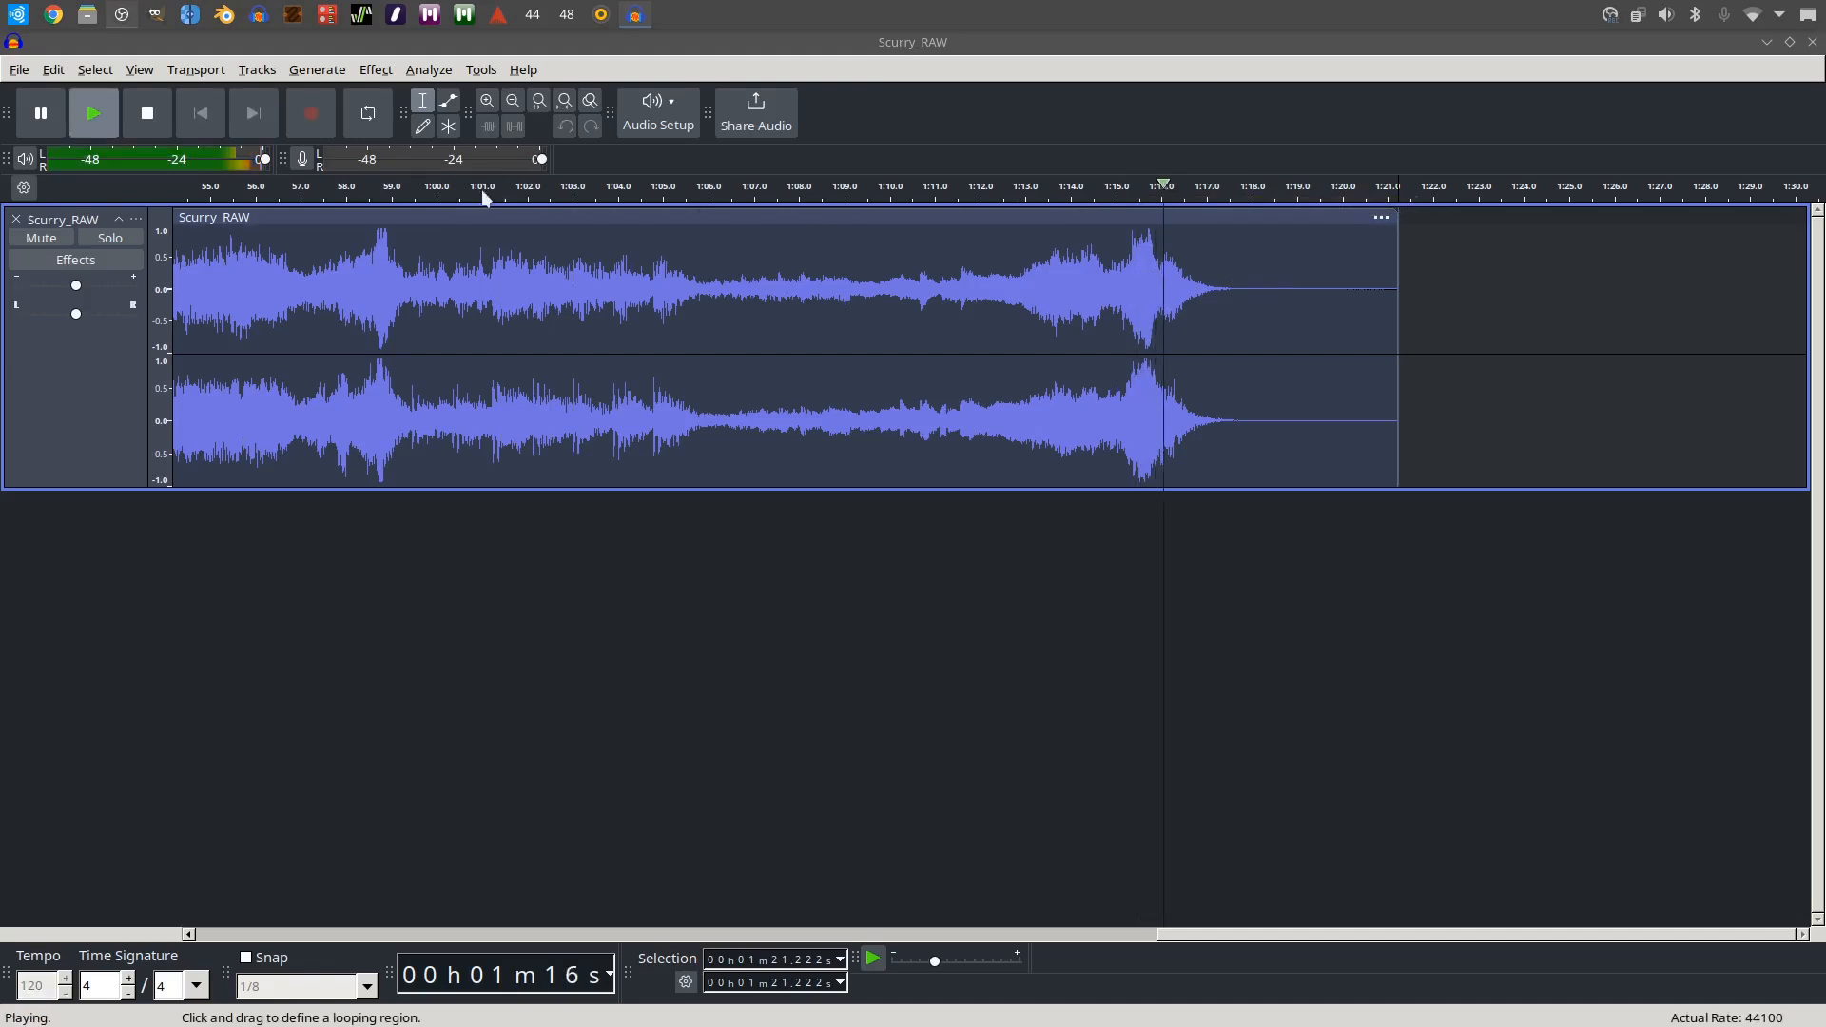
pyautogui.click(157, 122)
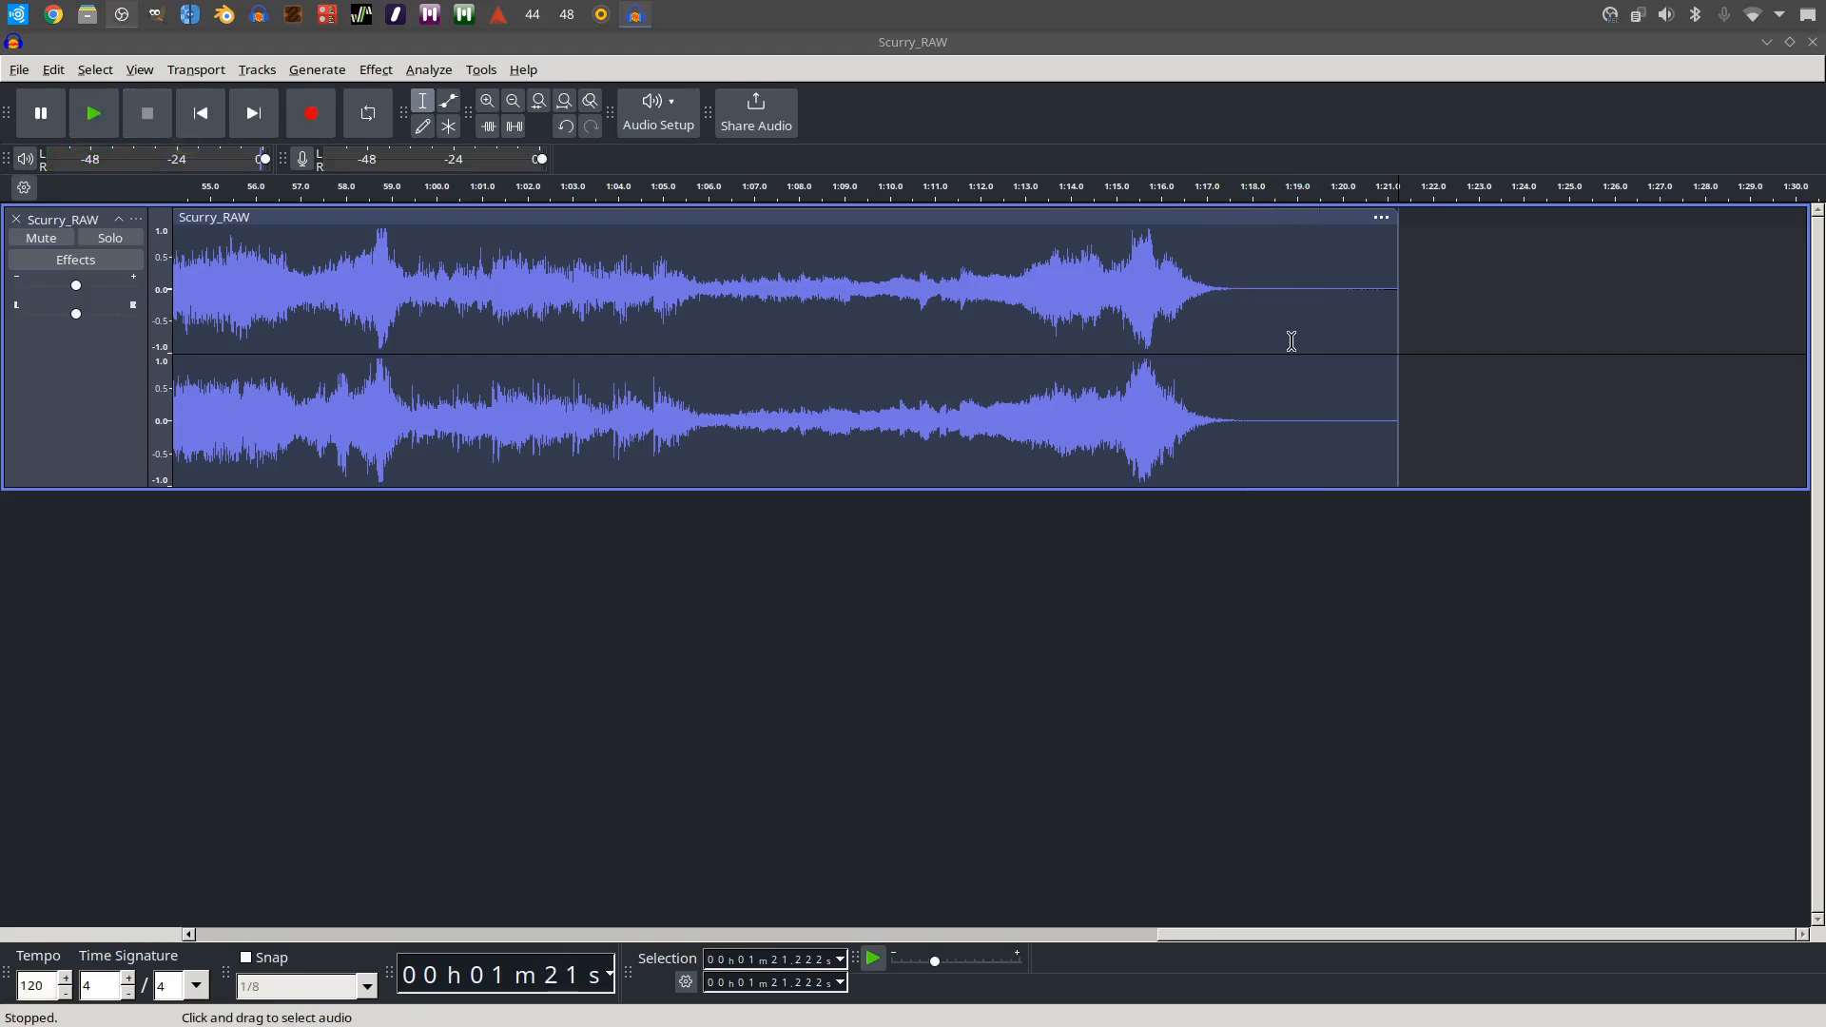
# Step: Delete the silent tail after about 1:19 and apply Fade Out from about 1:16 to the clip's new end
pyautogui.moveTo(1421, 297); pyautogui.dragTo(1298, 318)
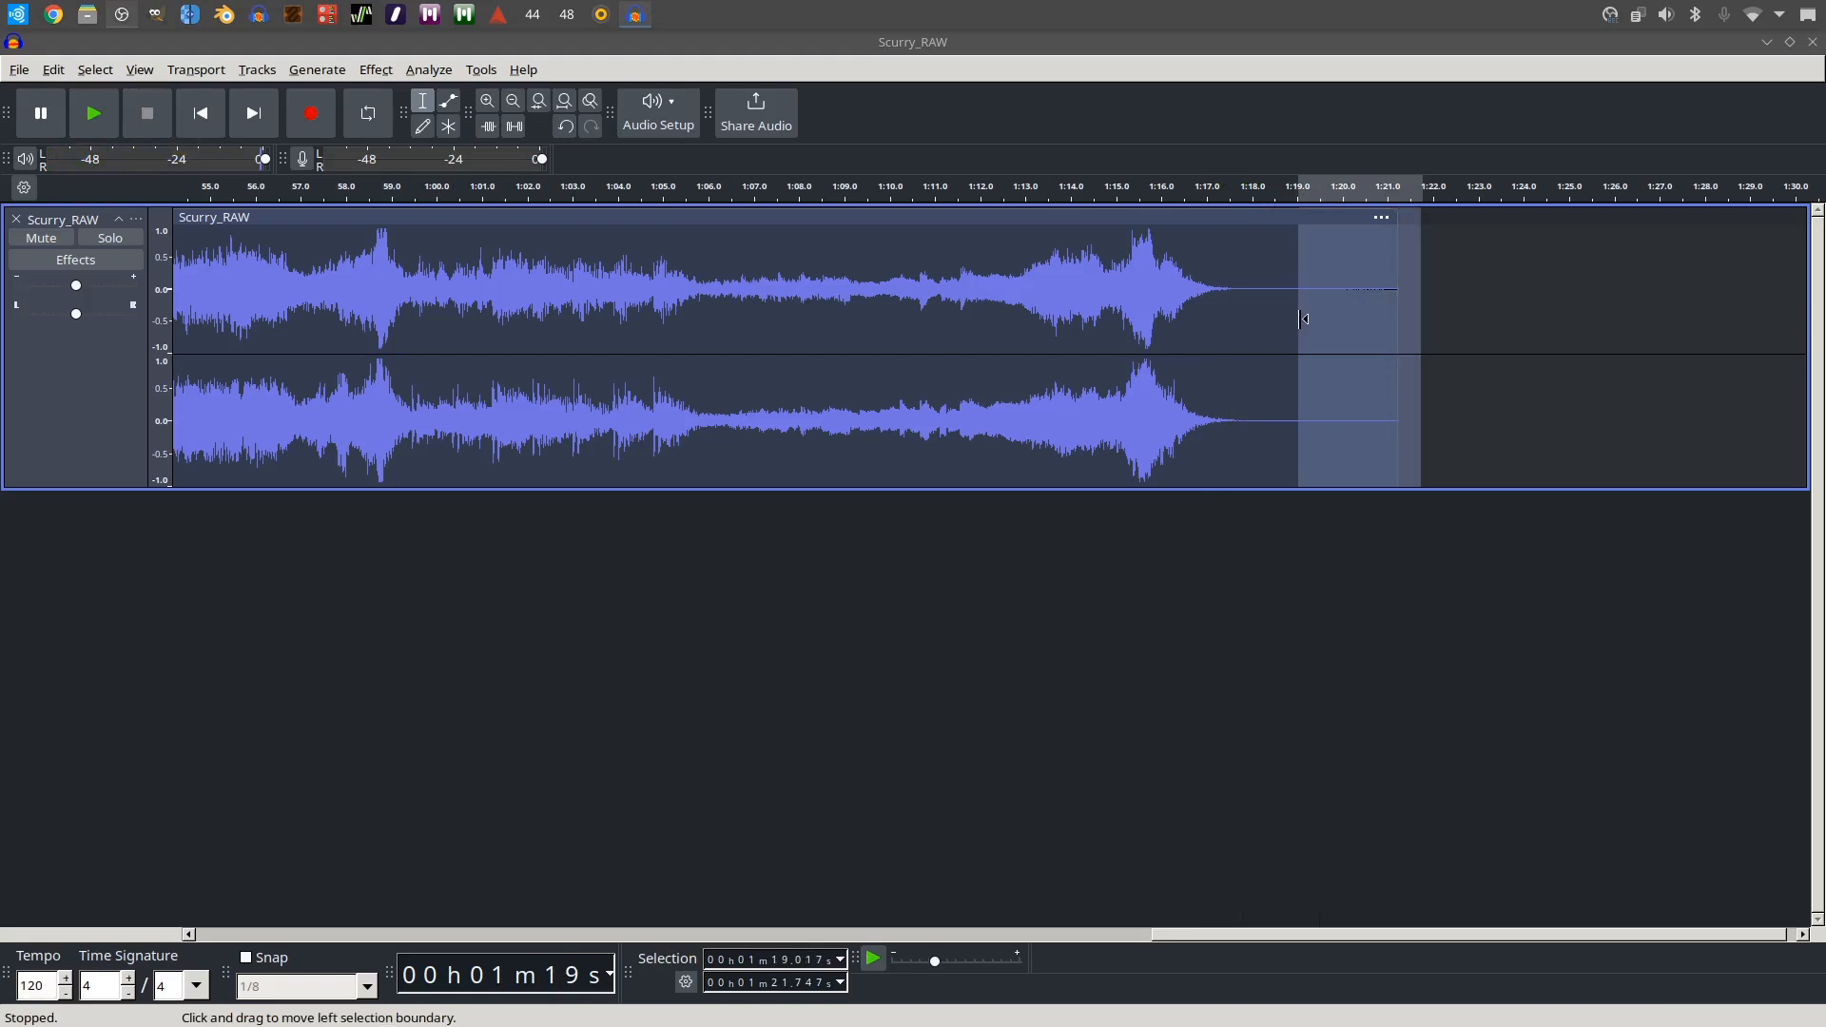
pyautogui.press('Delete')
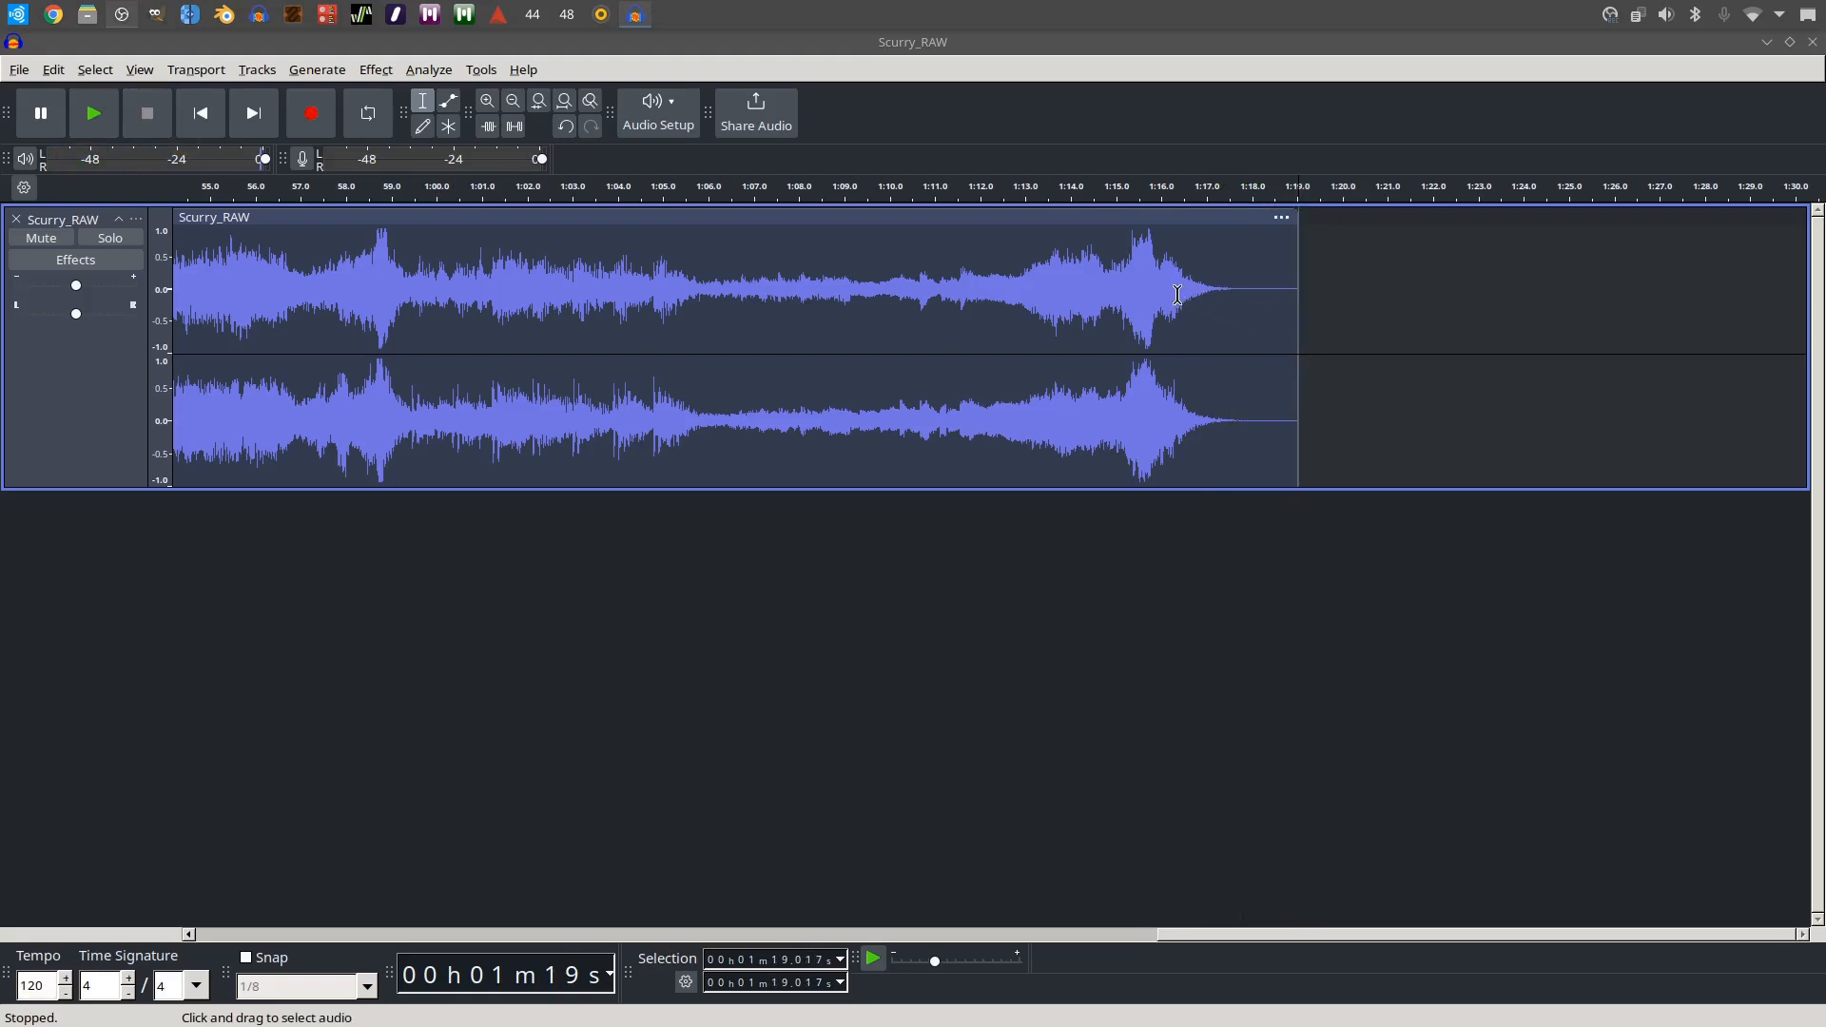
pyautogui.moveTo(1177, 294); pyautogui.dragTo(1296, 304)
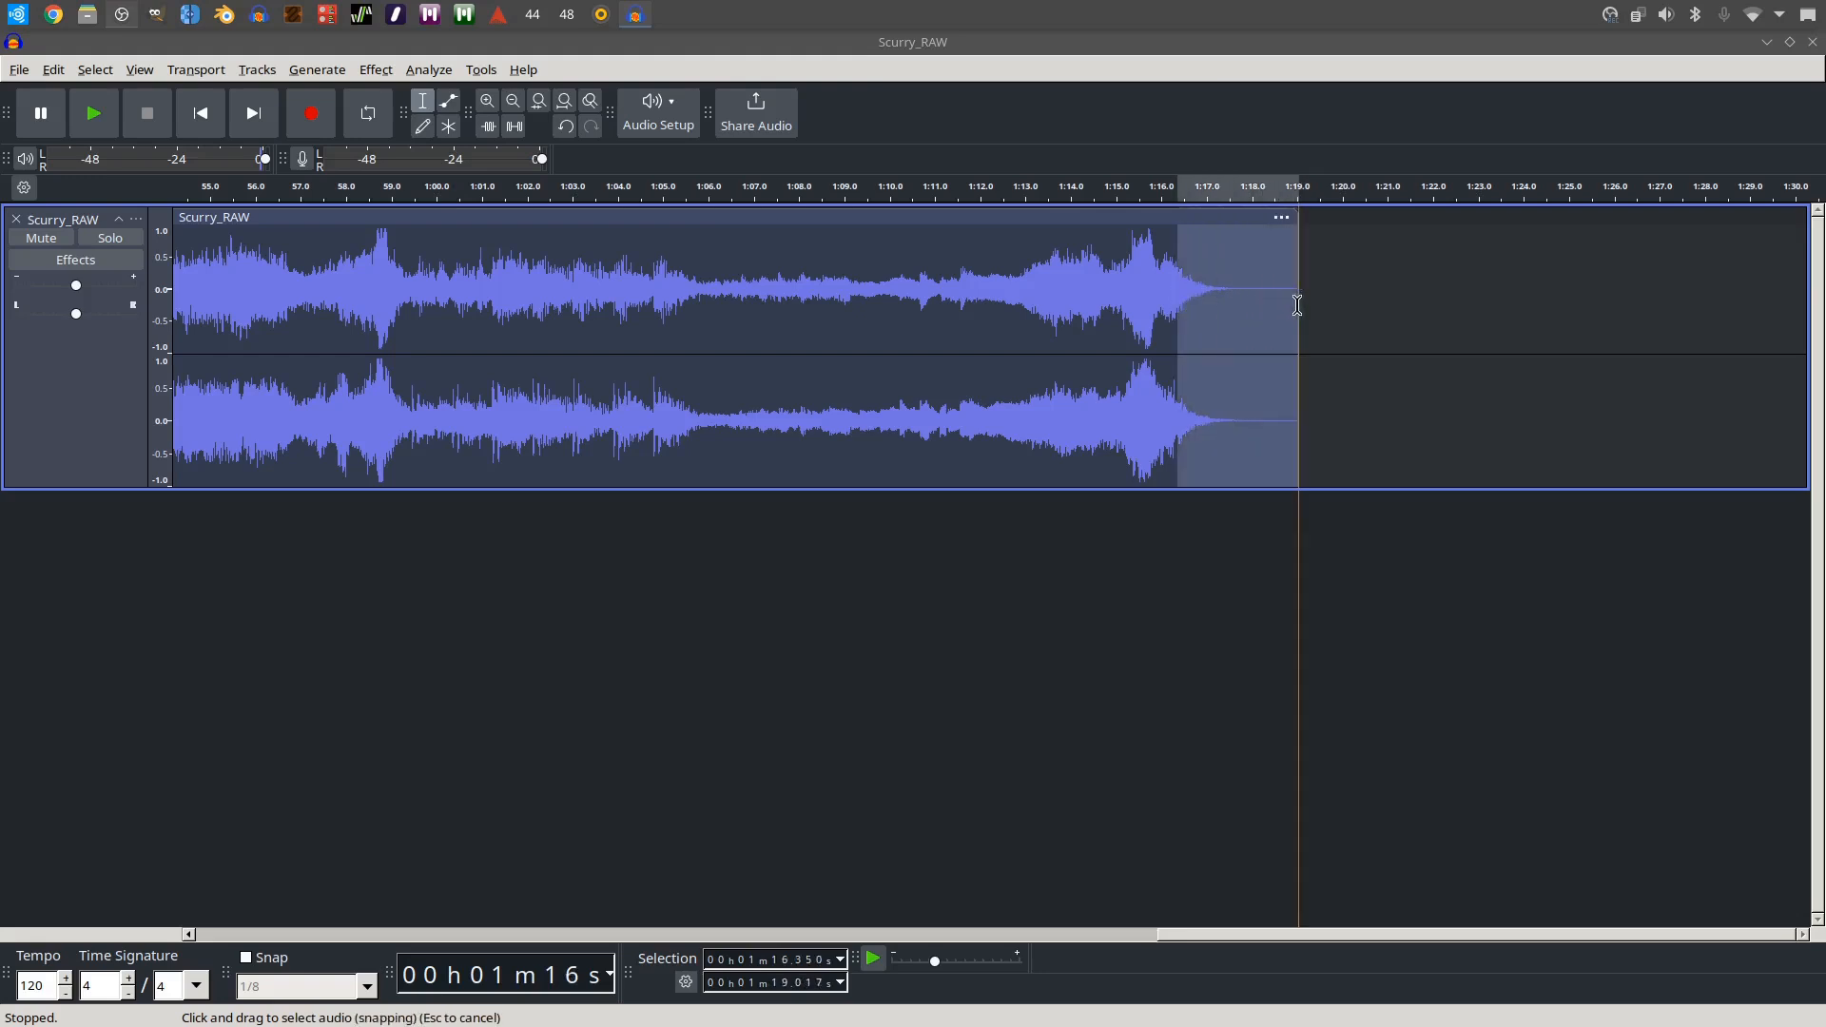
pyautogui.click(375, 70)
pyautogui.moveTo(760, 220)
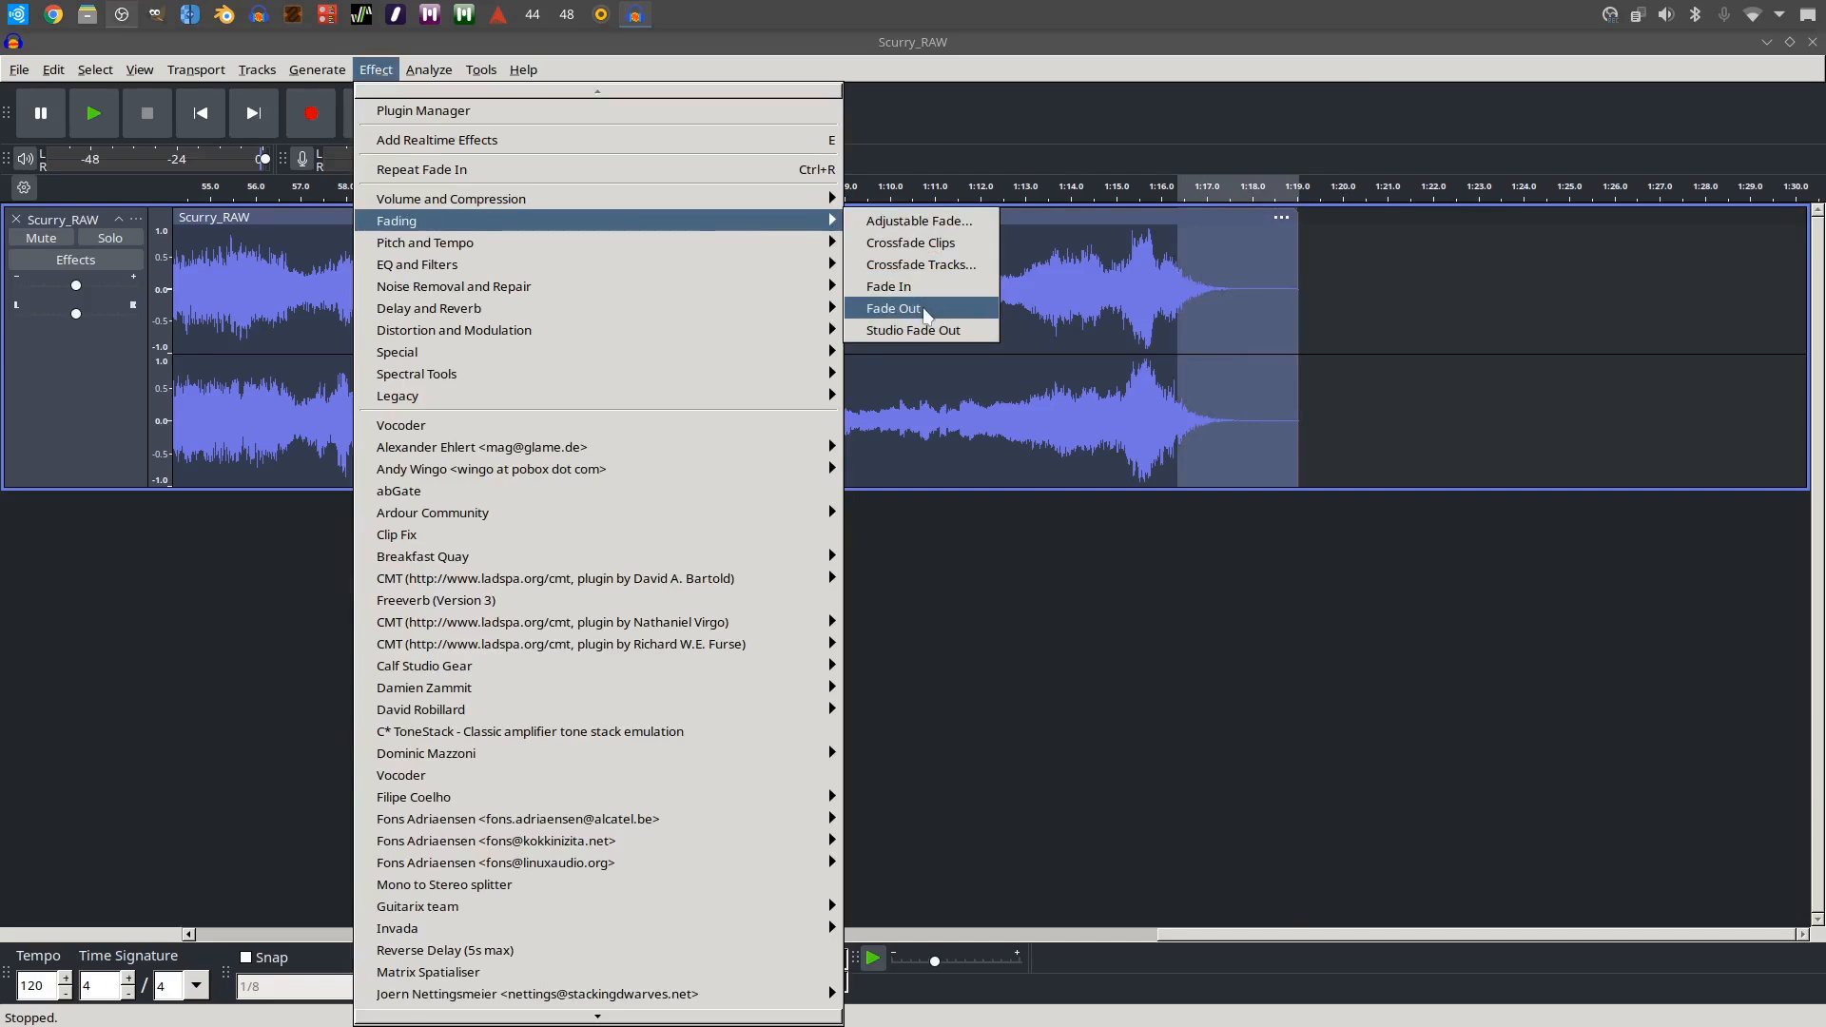
pyautogui.click(923, 308)
pyautogui.click(1210, 333)
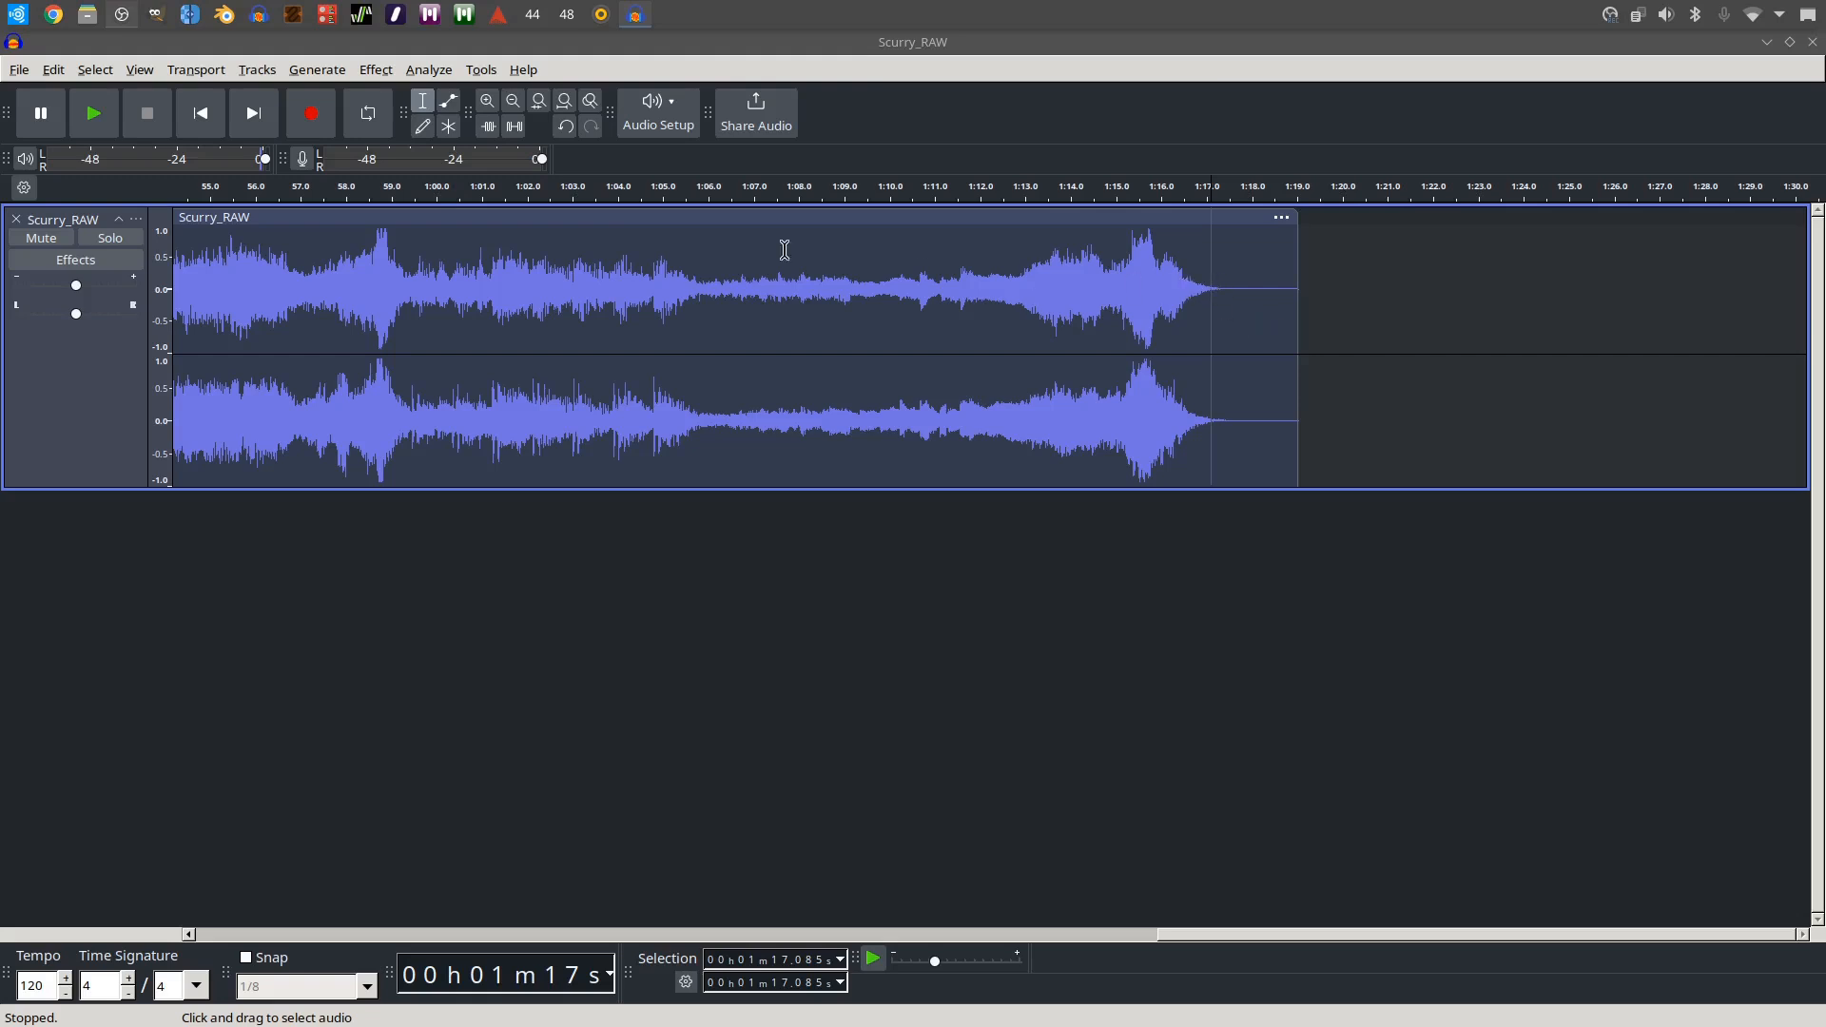
# Step: Import the original Scurry_RAW.wav from the desktop into the project as a second track below the mastered one
pyautogui.click(509, 107)
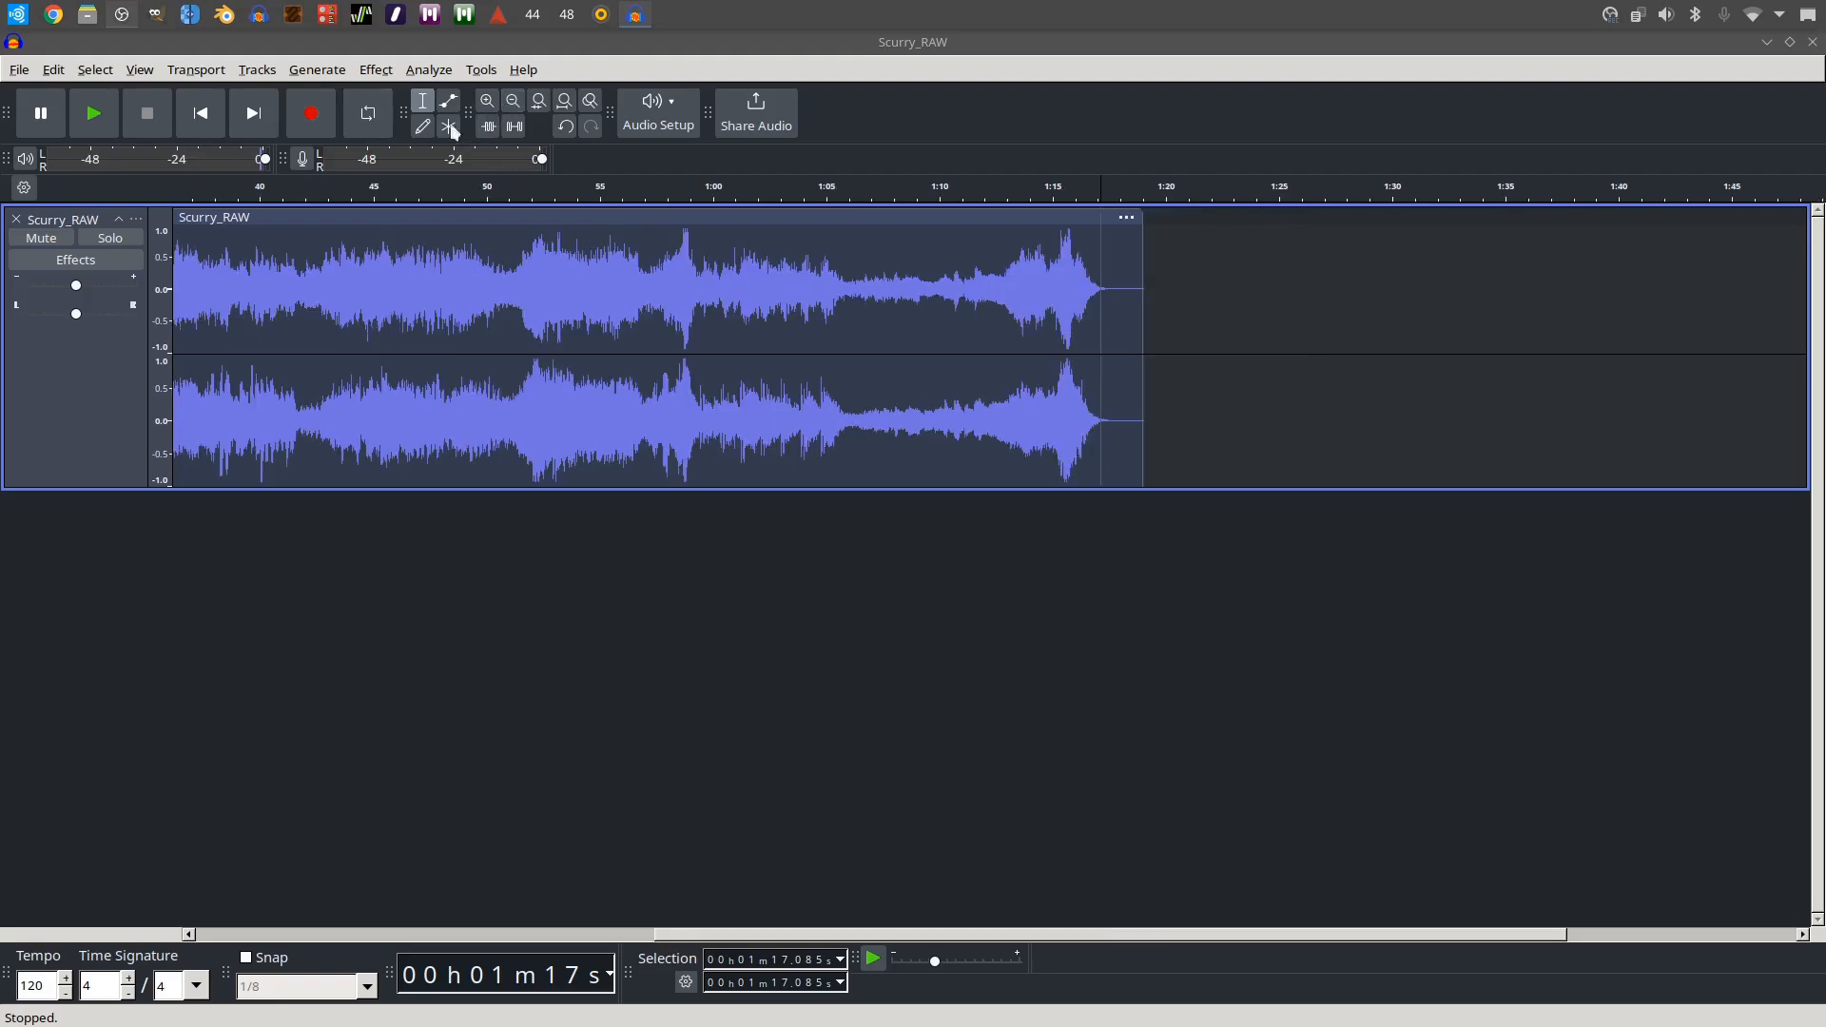
pyautogui.click(209, 107)
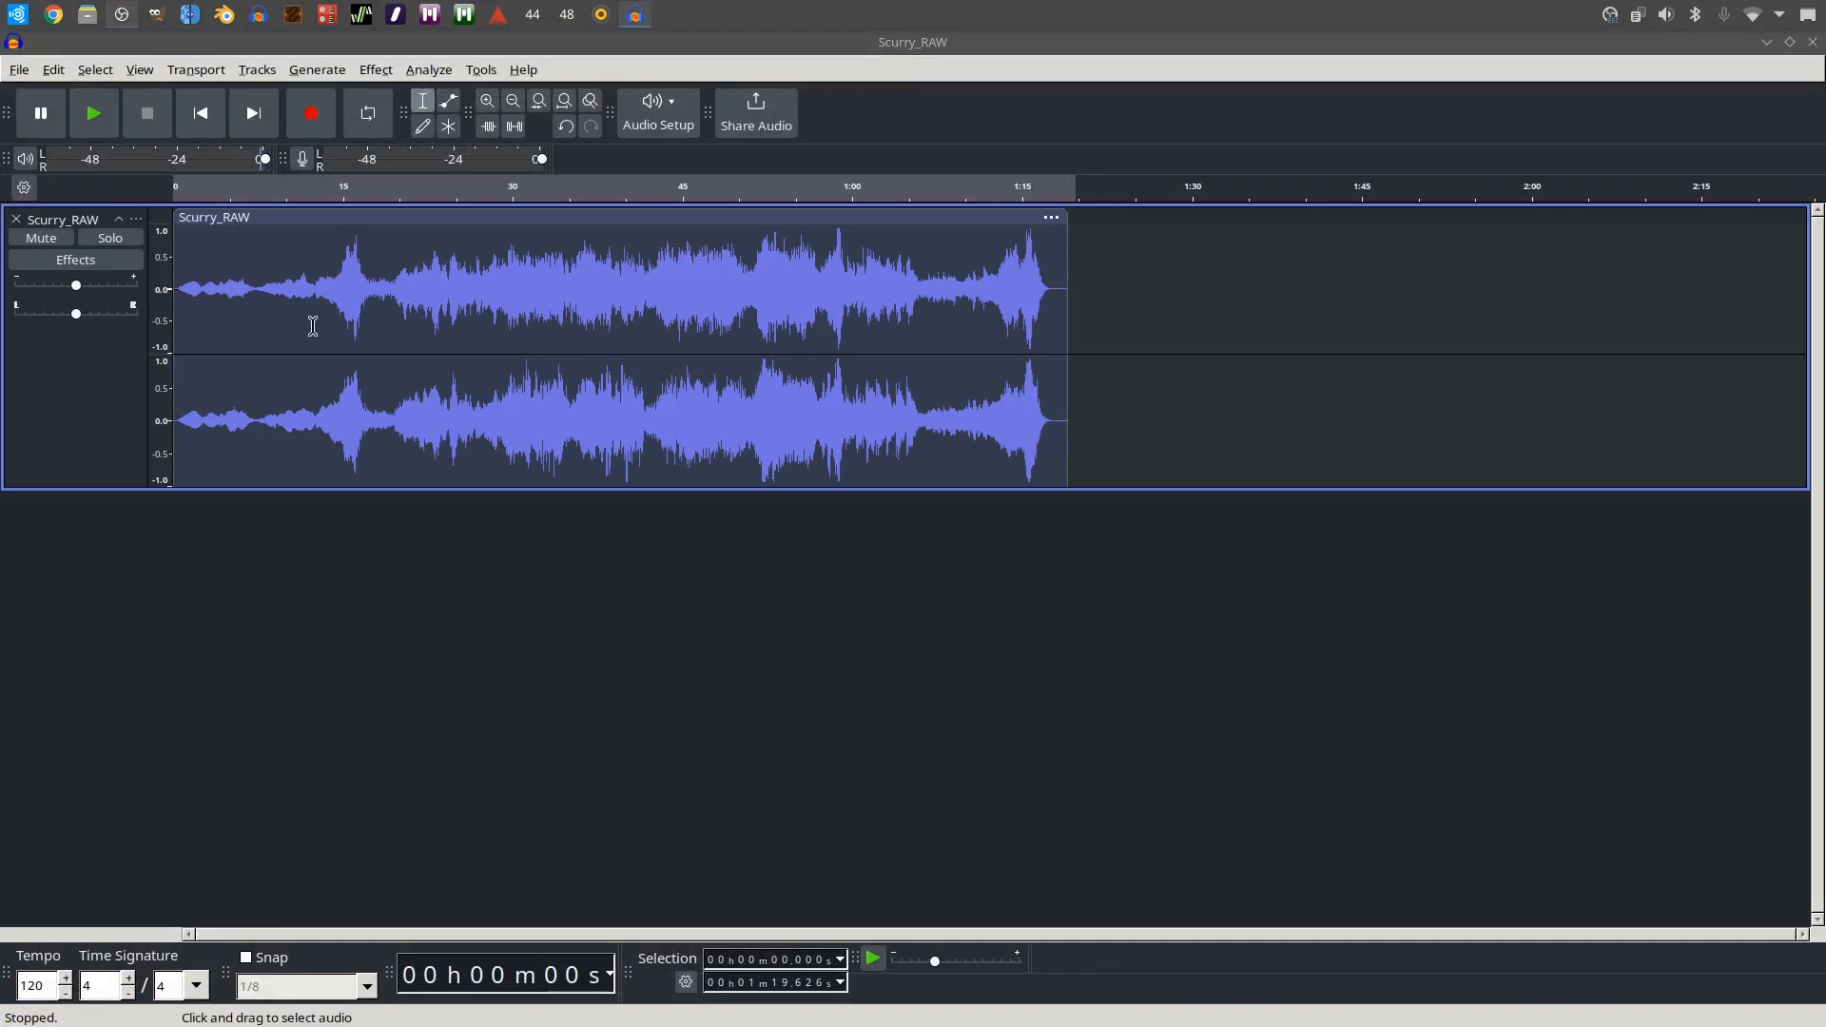
pyautogui.moveTo(257, 42); pyautogui.dragTo(379, 126)
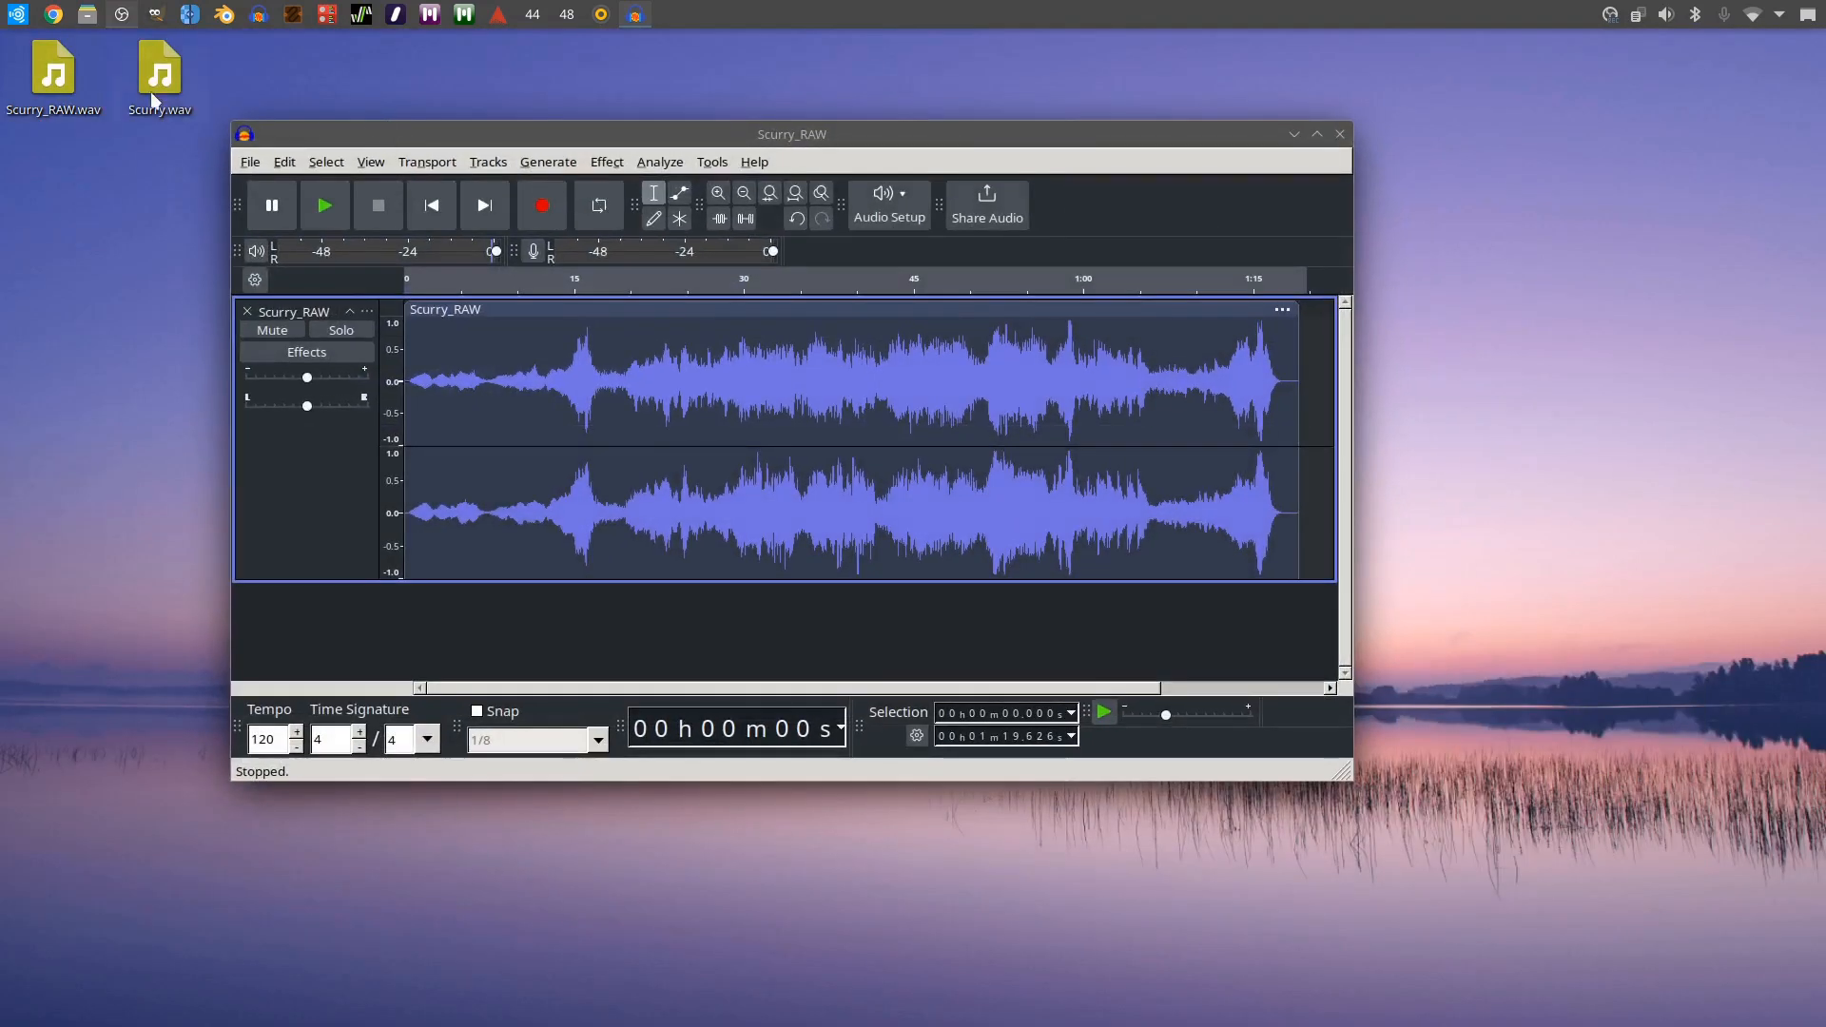
pyautogui.moveTo(57, 75); pyautogui.dragTo(486, 637)
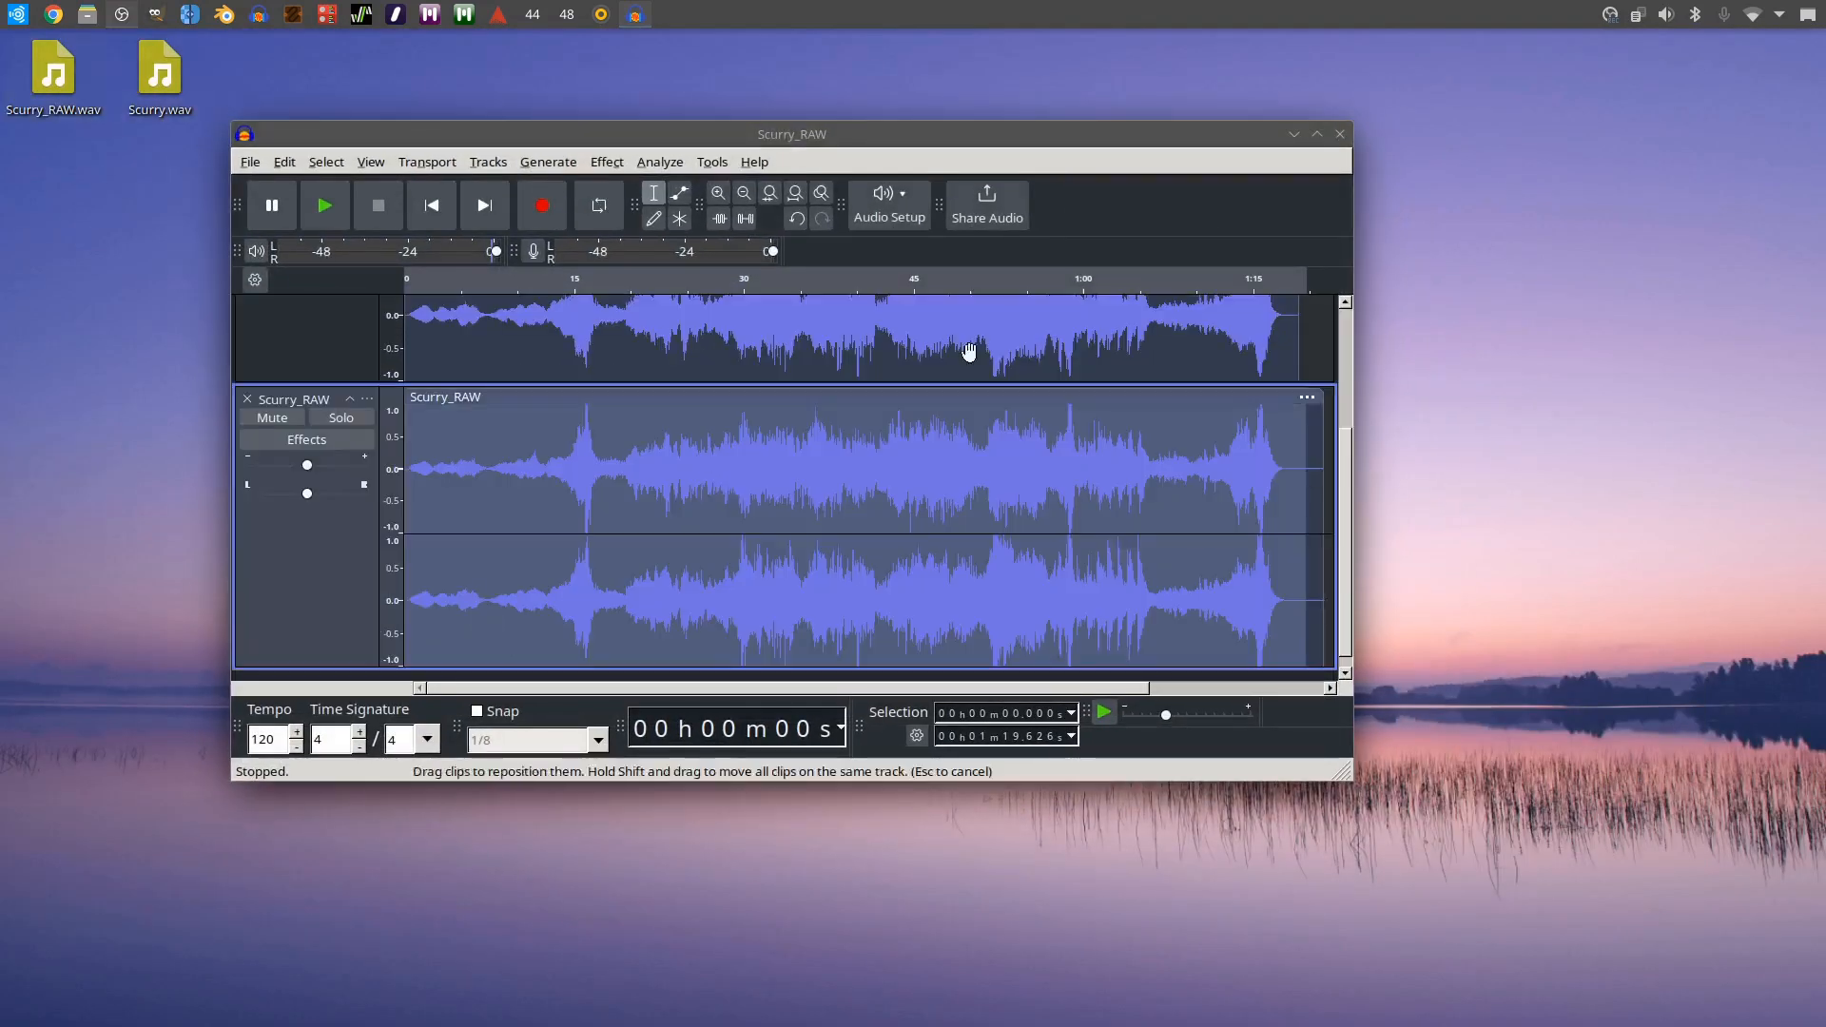
pyautogui.click(1317, 134)
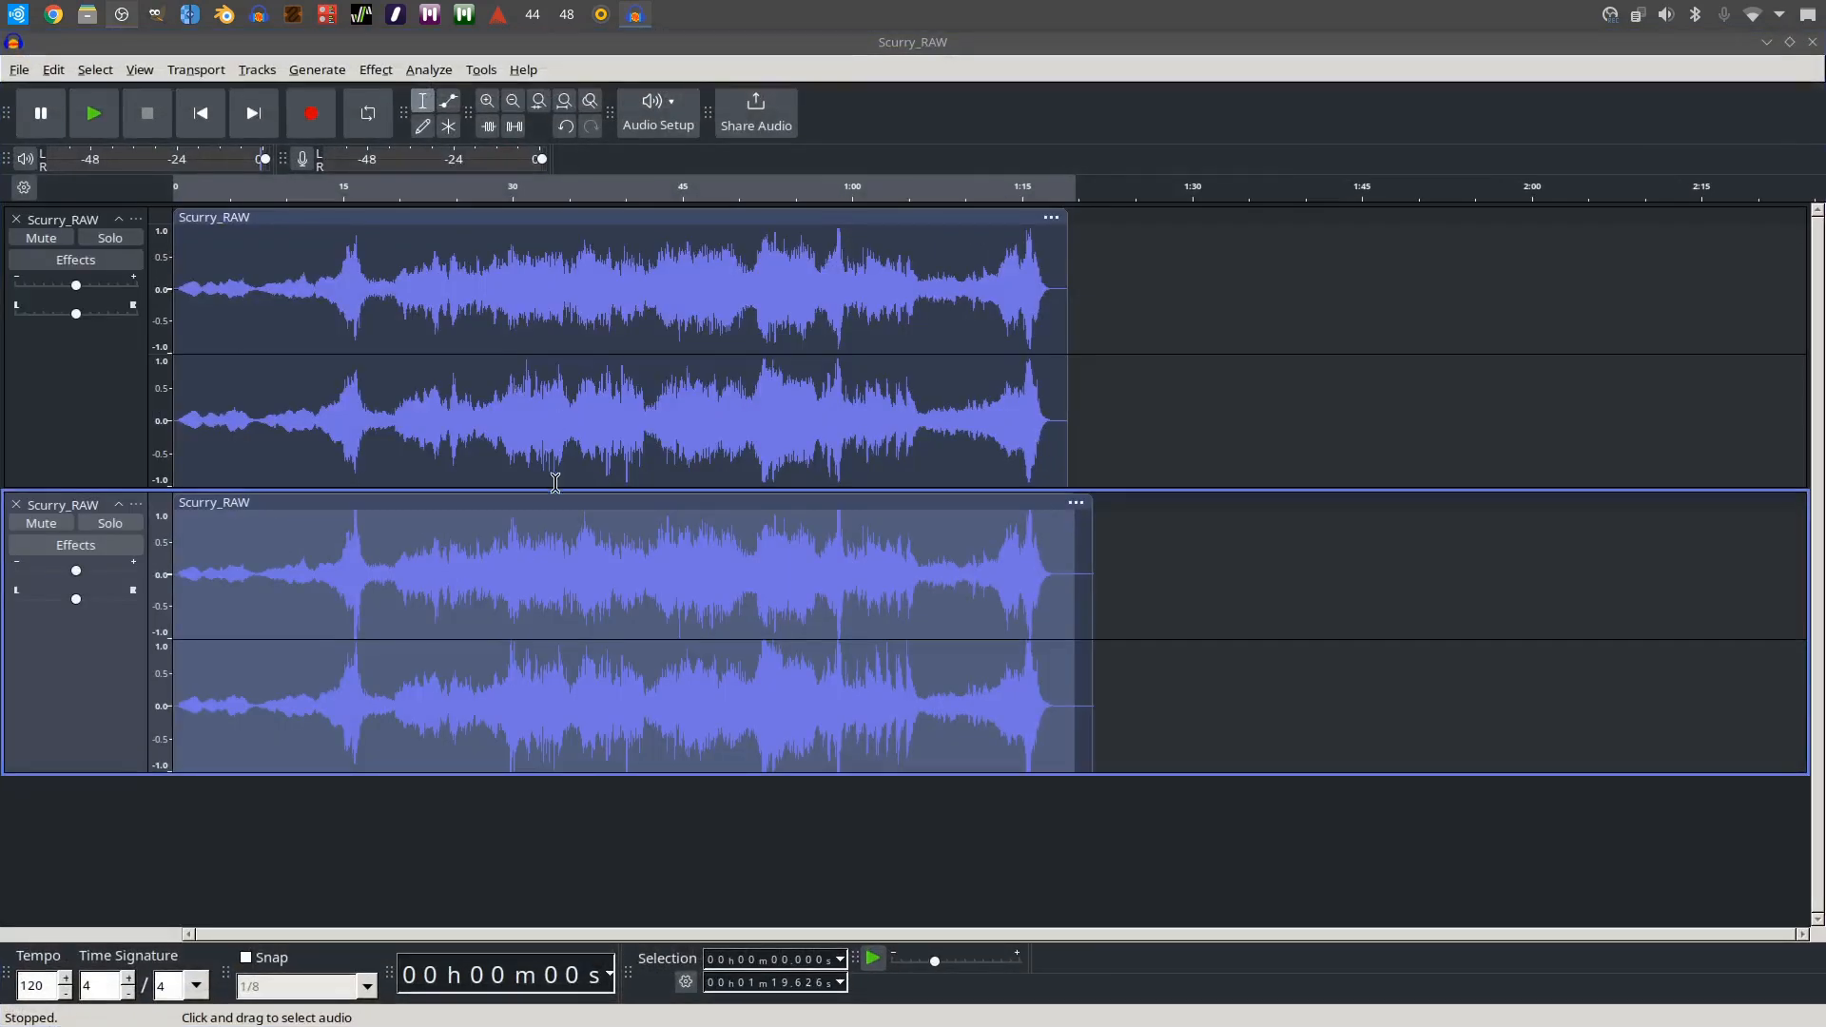
# Step: Normalize the imported raw clip's peak amplitude with DC offset removal and move it directly after the mastered clip on the upper track
pyautogui.doubleClick(588, 572)
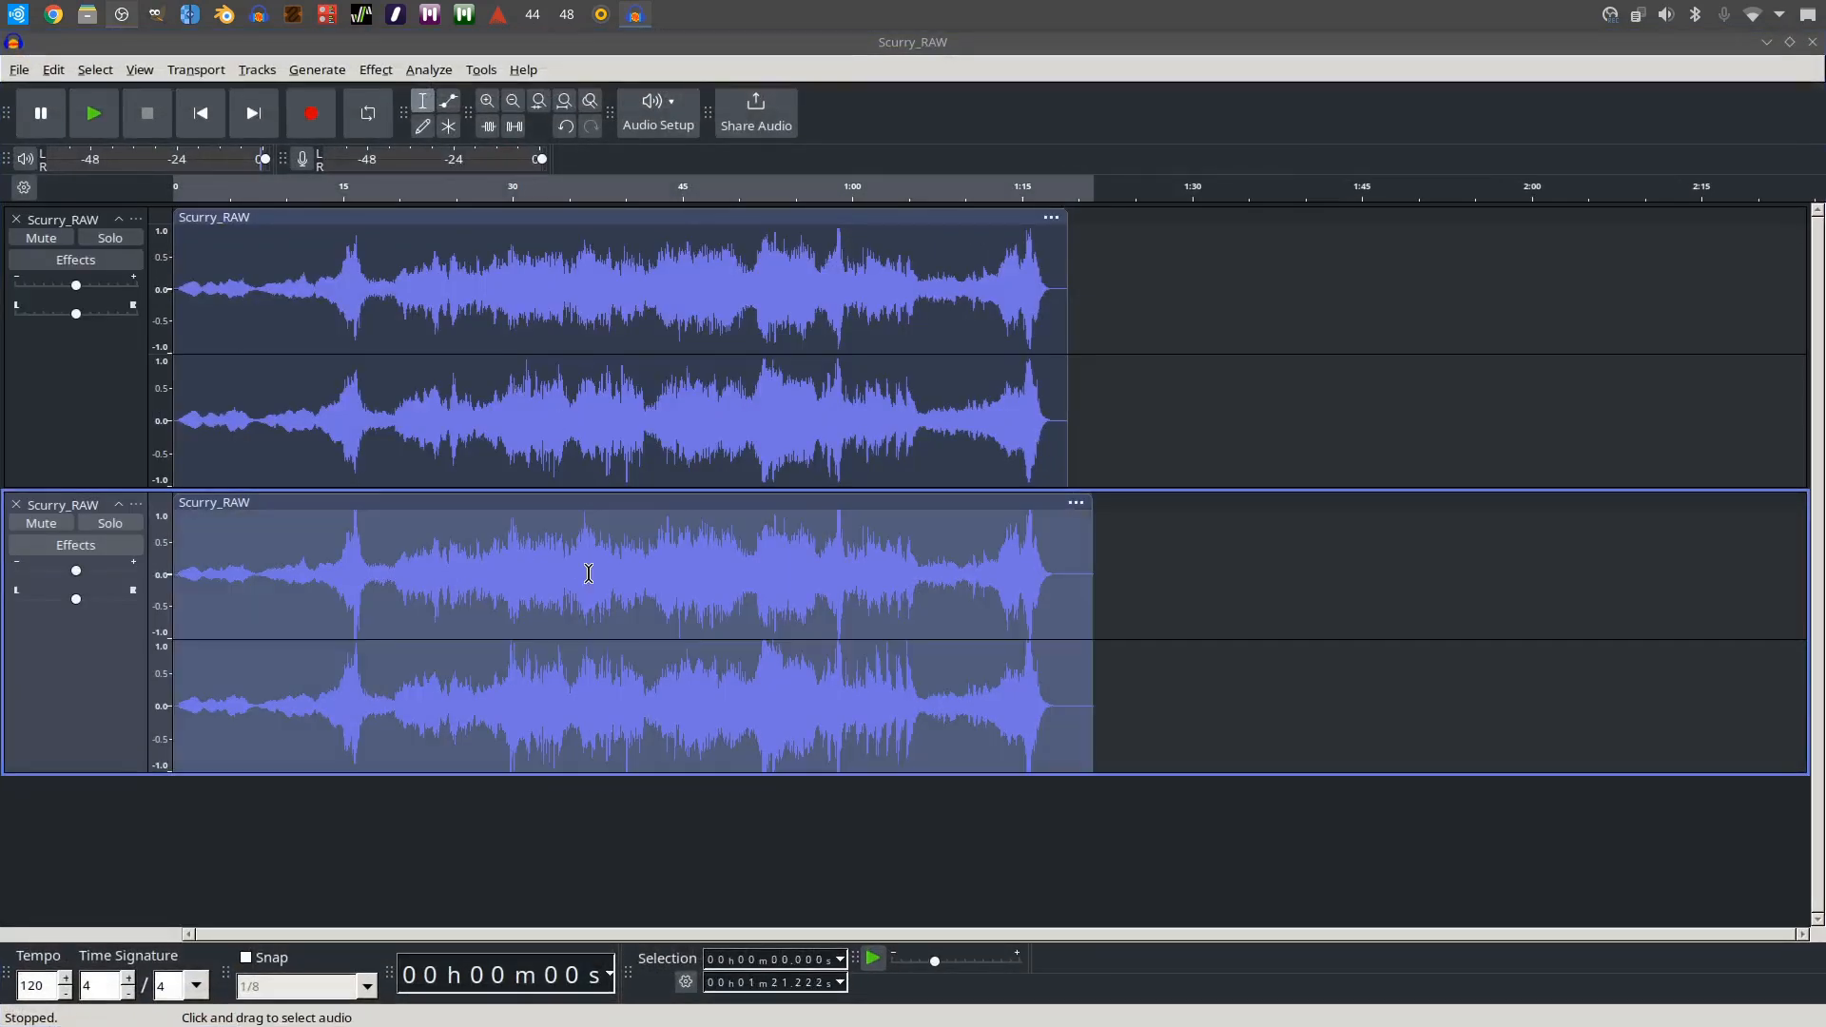
pyautogui.click(376, 71)
pyautogui.moveTo(809, 198)
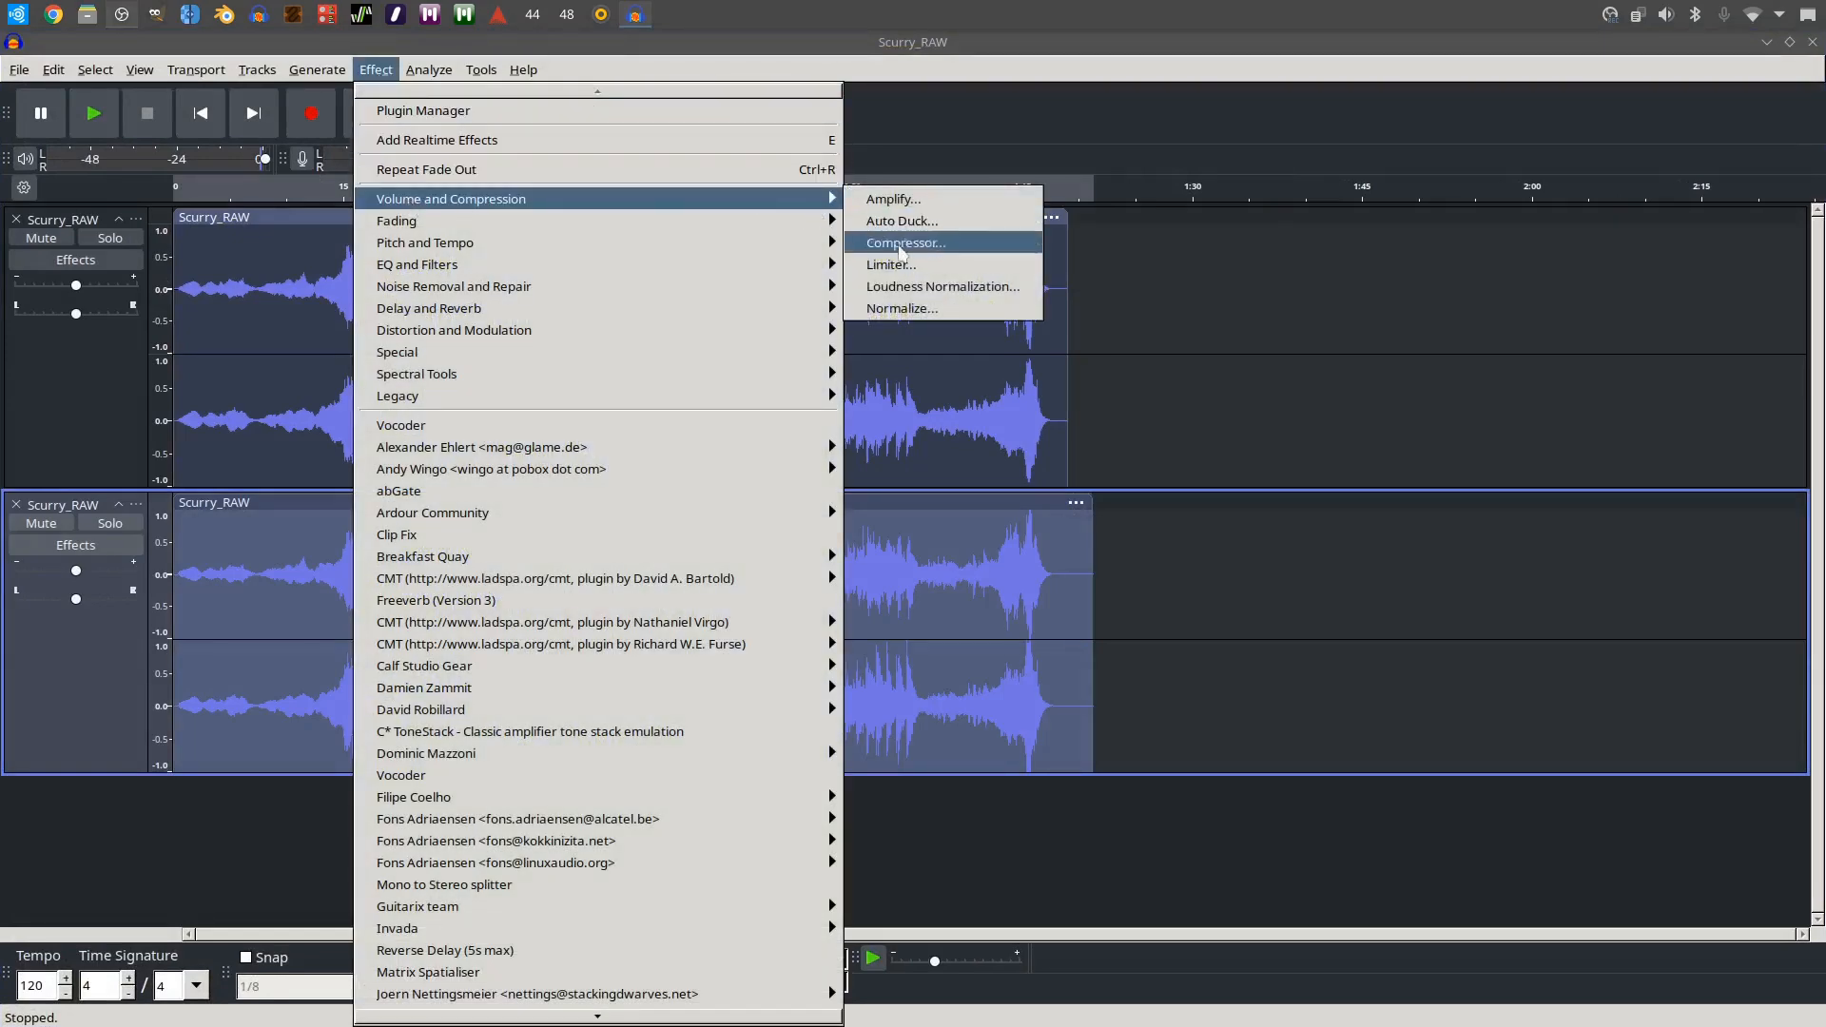
pyautogui.click(903, 308)
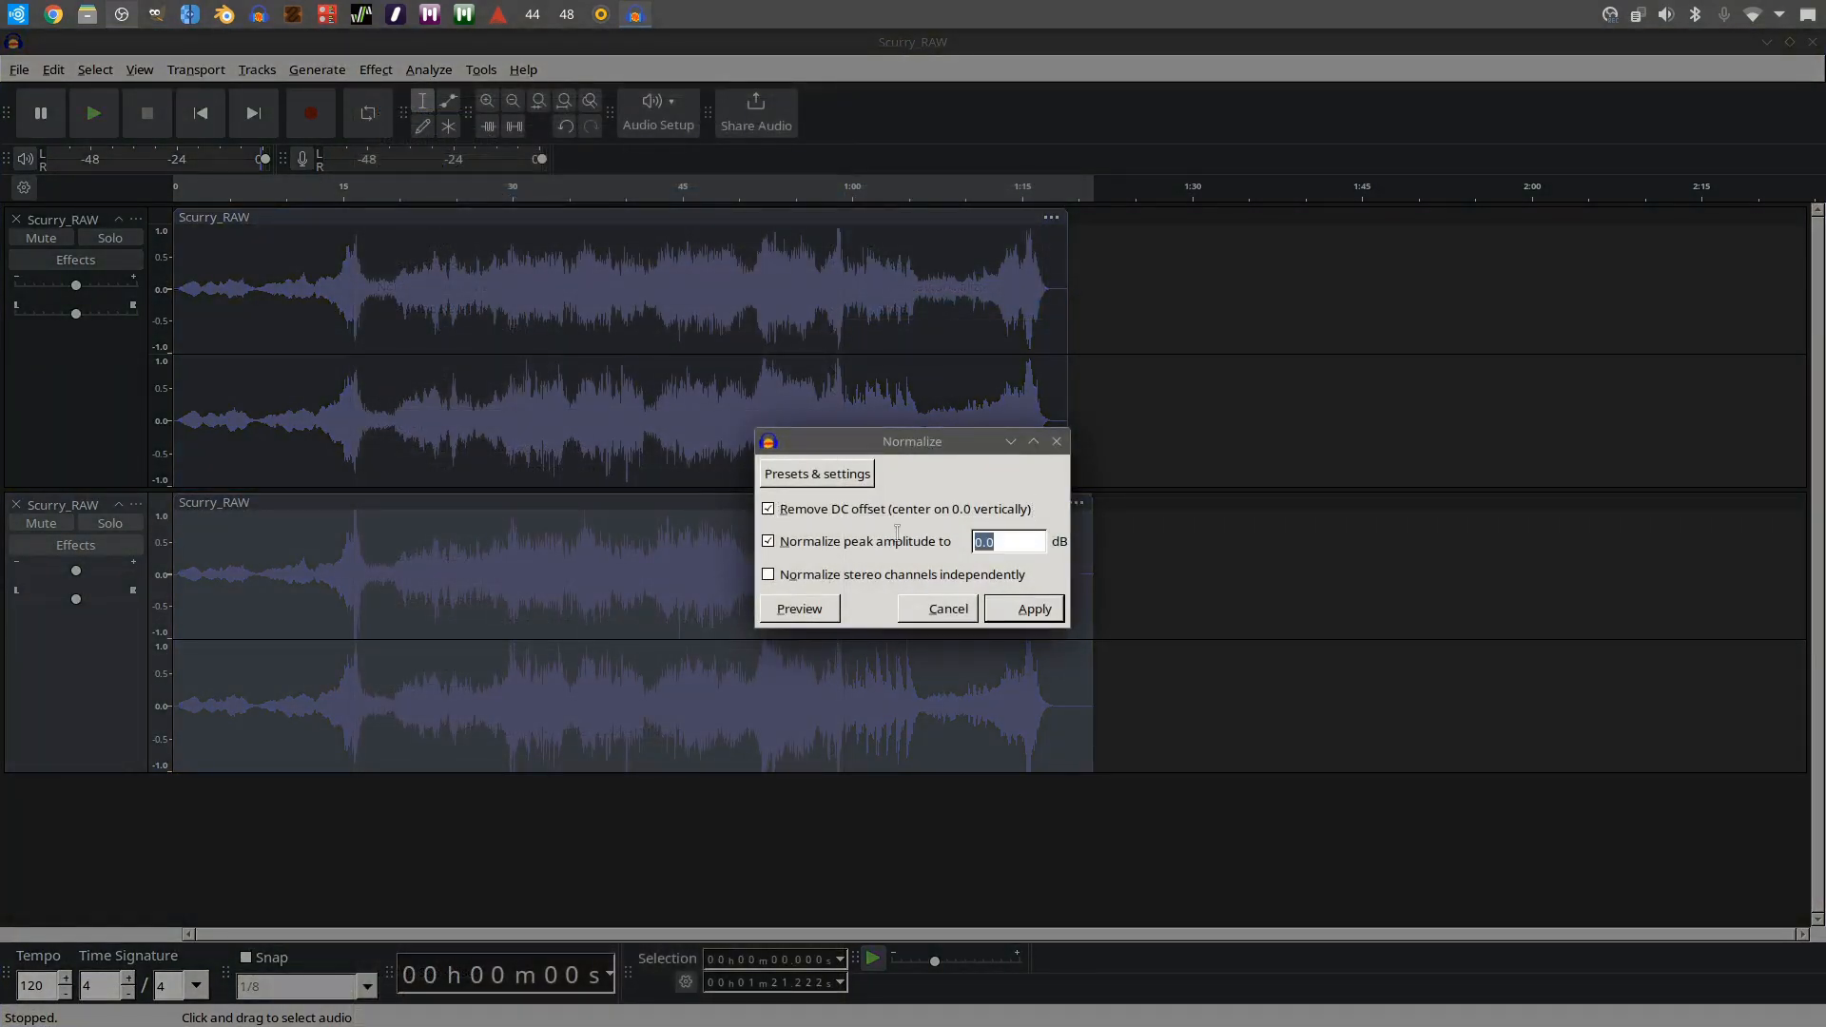
pyautogui.write('-0')
pyautogui.click(1034, 609)
pyautogui.moveTo(325, 505); pyautogui.dragTo(1206, 359)
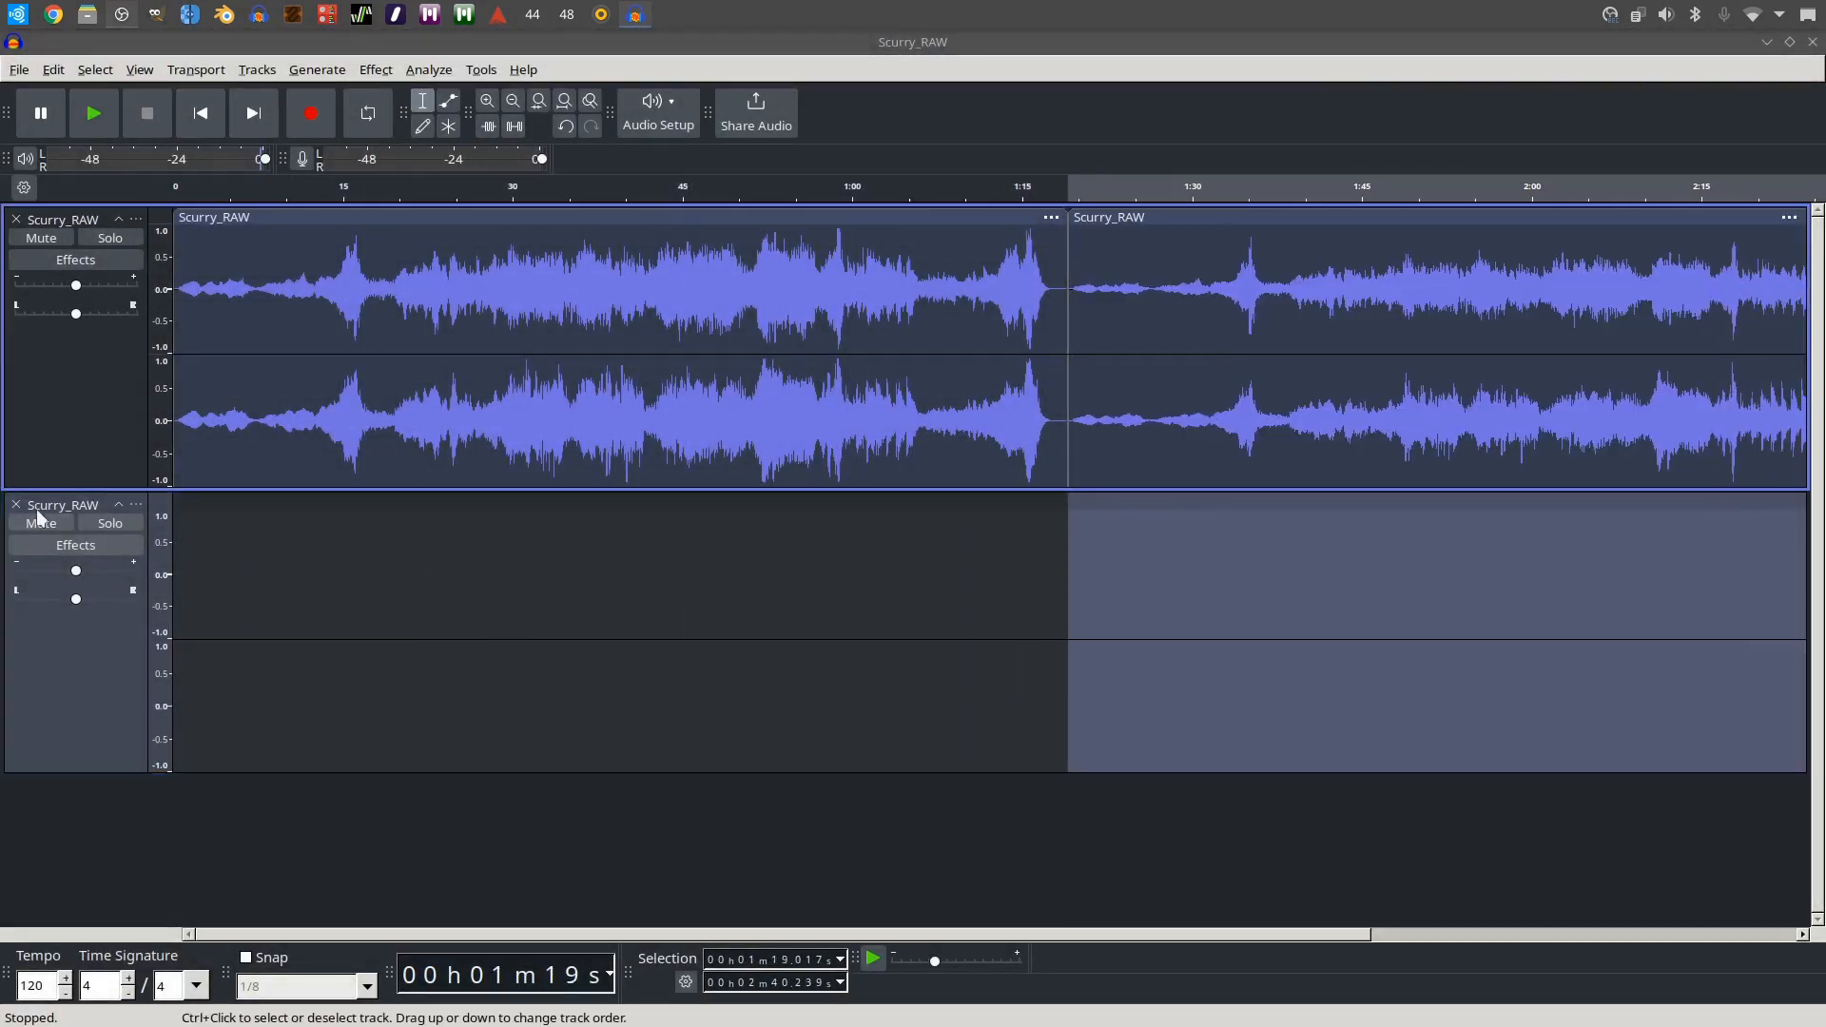
# Step: Delete the empty second track and fit both remaining clips into the visible timeline
pyautogui.click(15, 504)
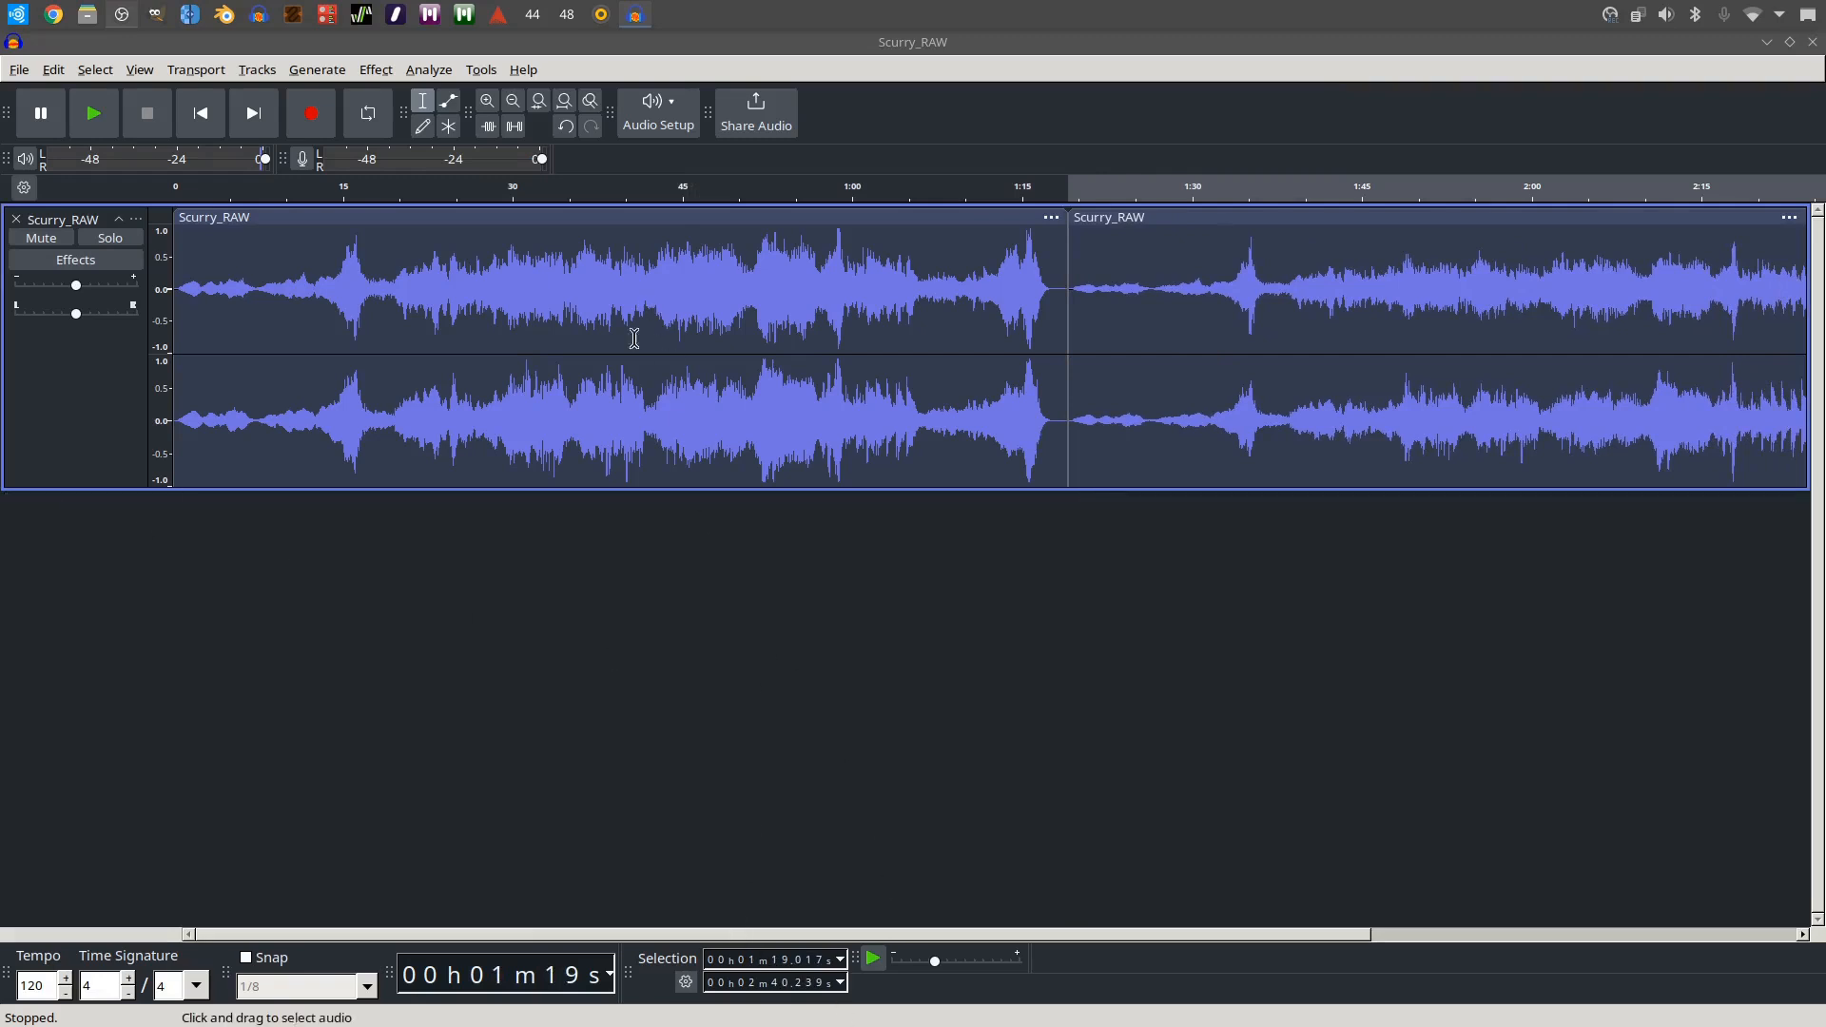
pyautogui.hotkey('ctrl', 'f')
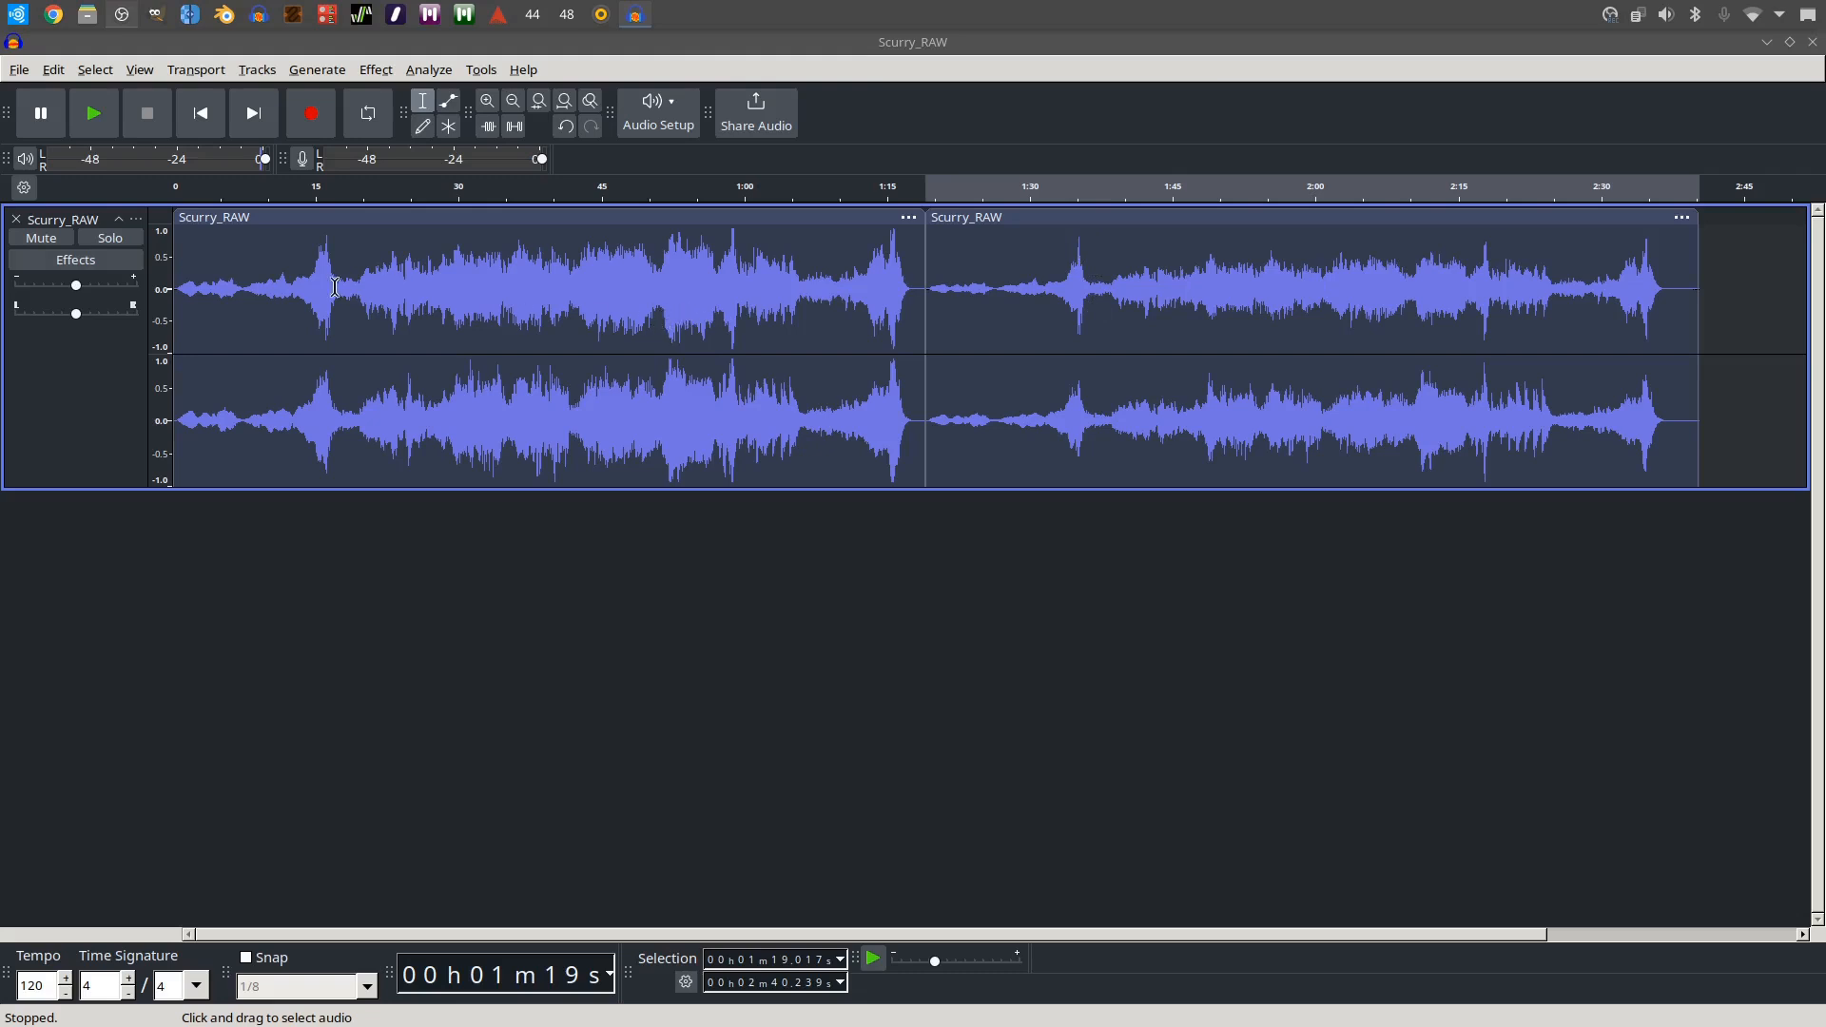
# Step: Compare matching passages by alternating playback between the mastered clip from about 0:14 and 0:20 and the raw clip from about 1:33 and 1:39
pyautogui.click(309, 190)
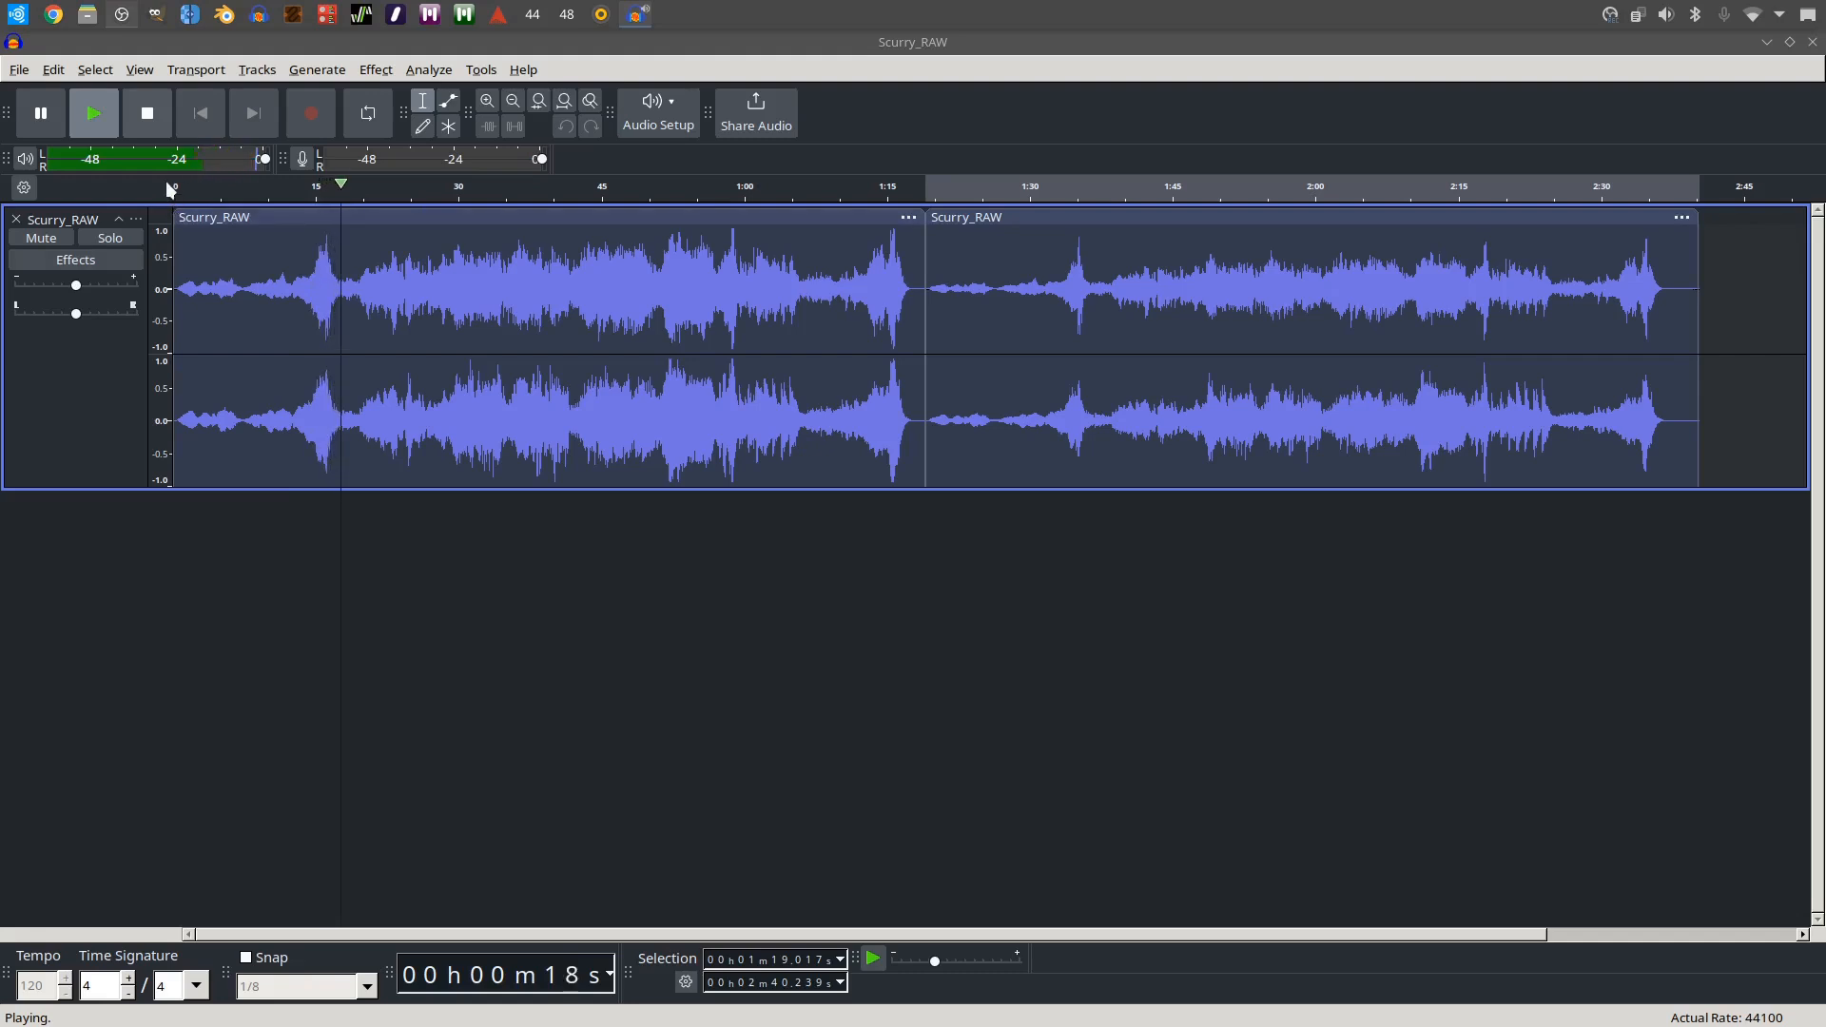
pyautogui.click(1062, 194)
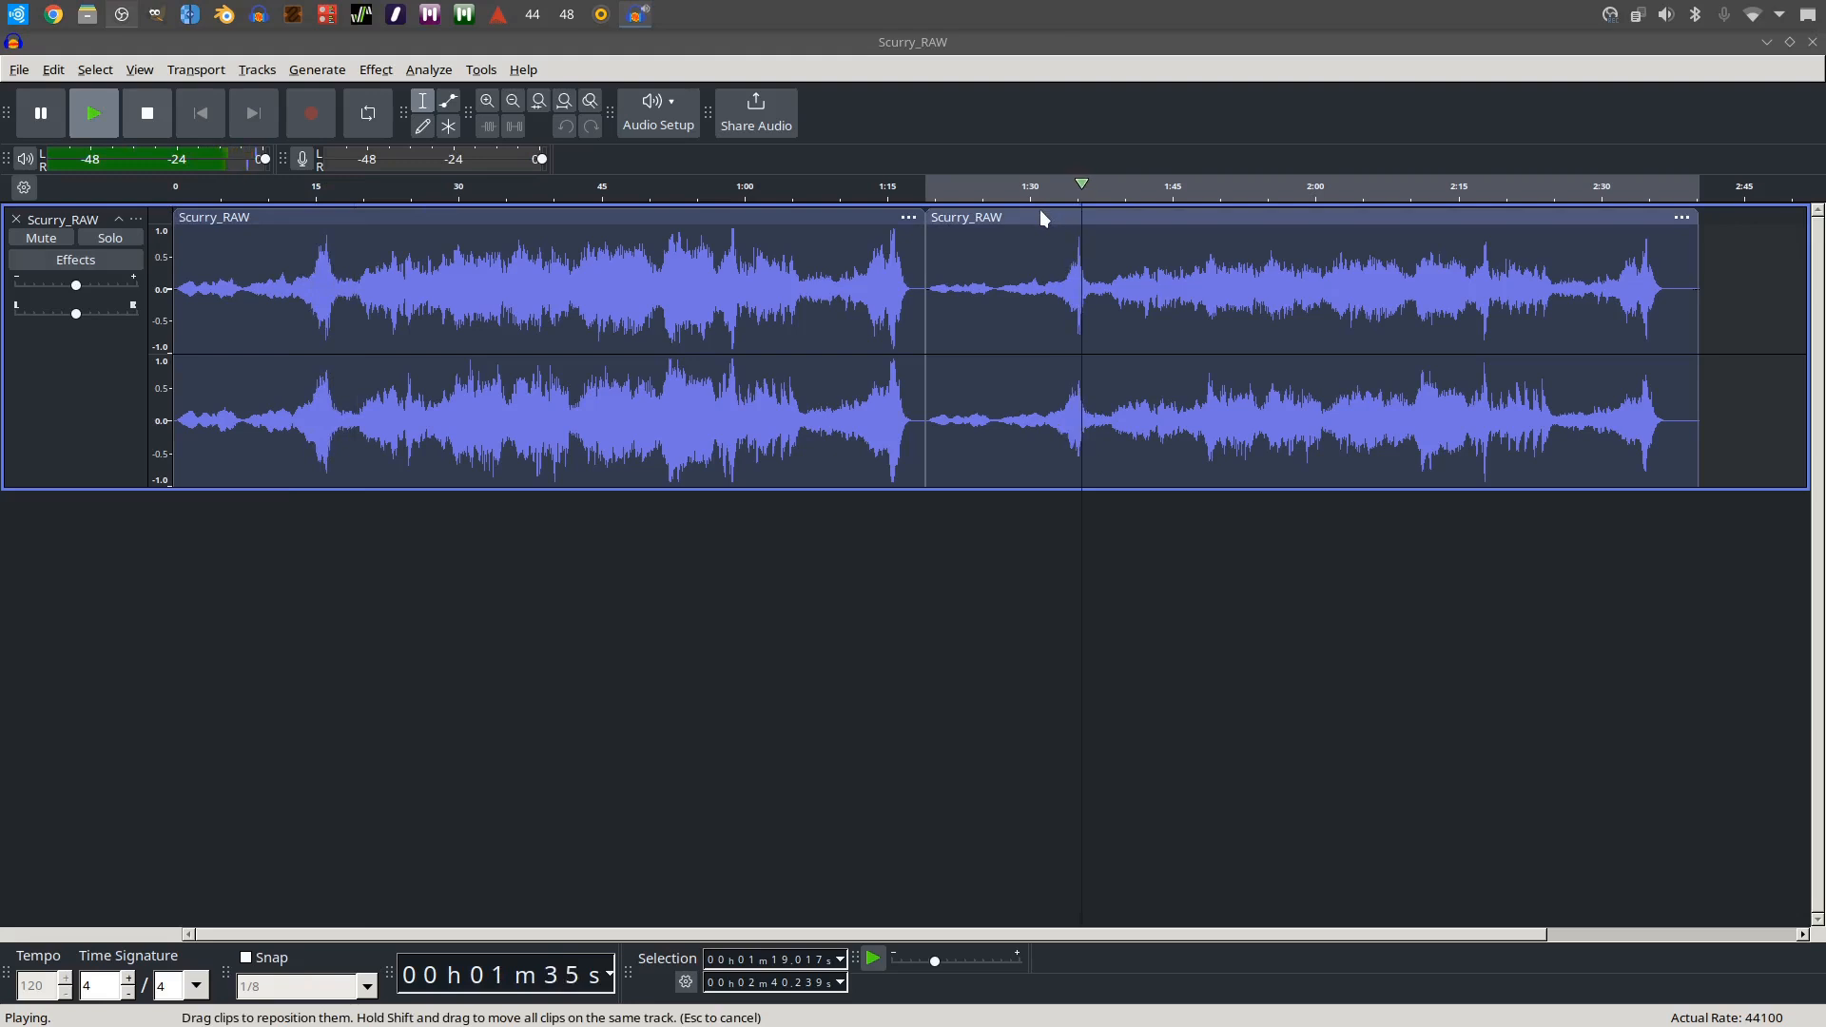
pyautogui.click(368, 195)
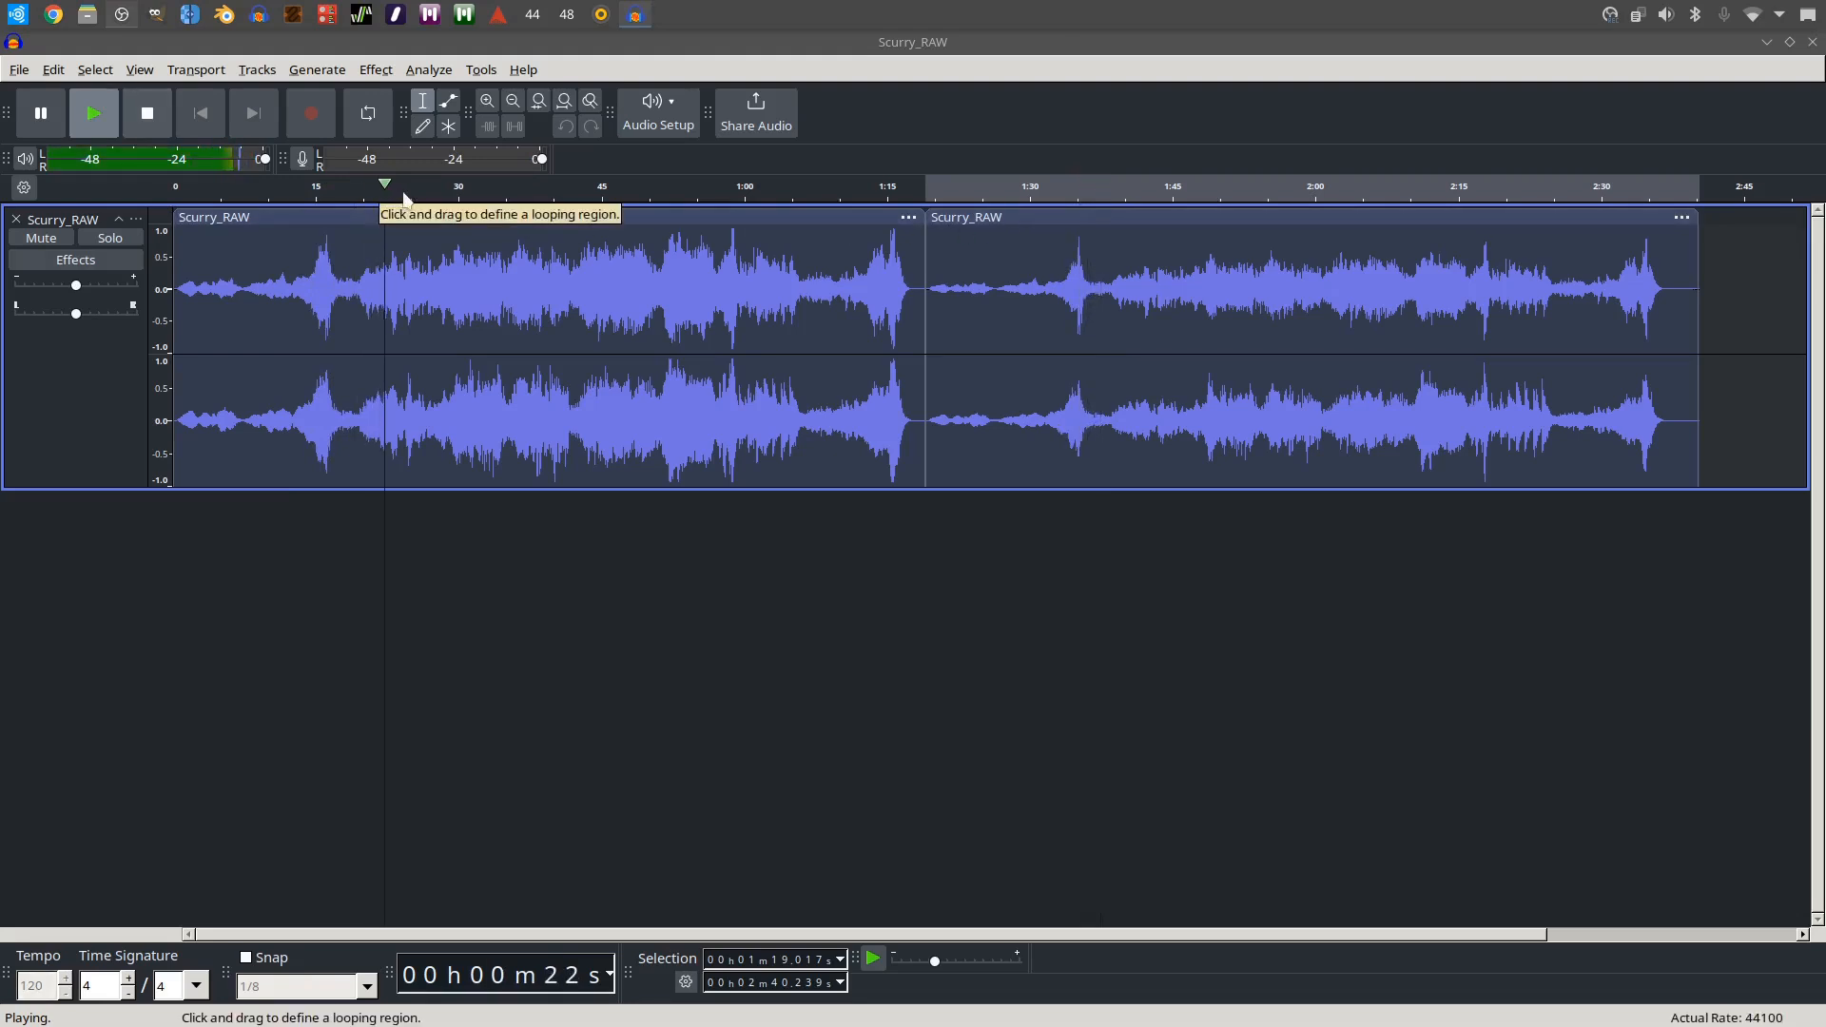
pyautogui.click(1115, 192)
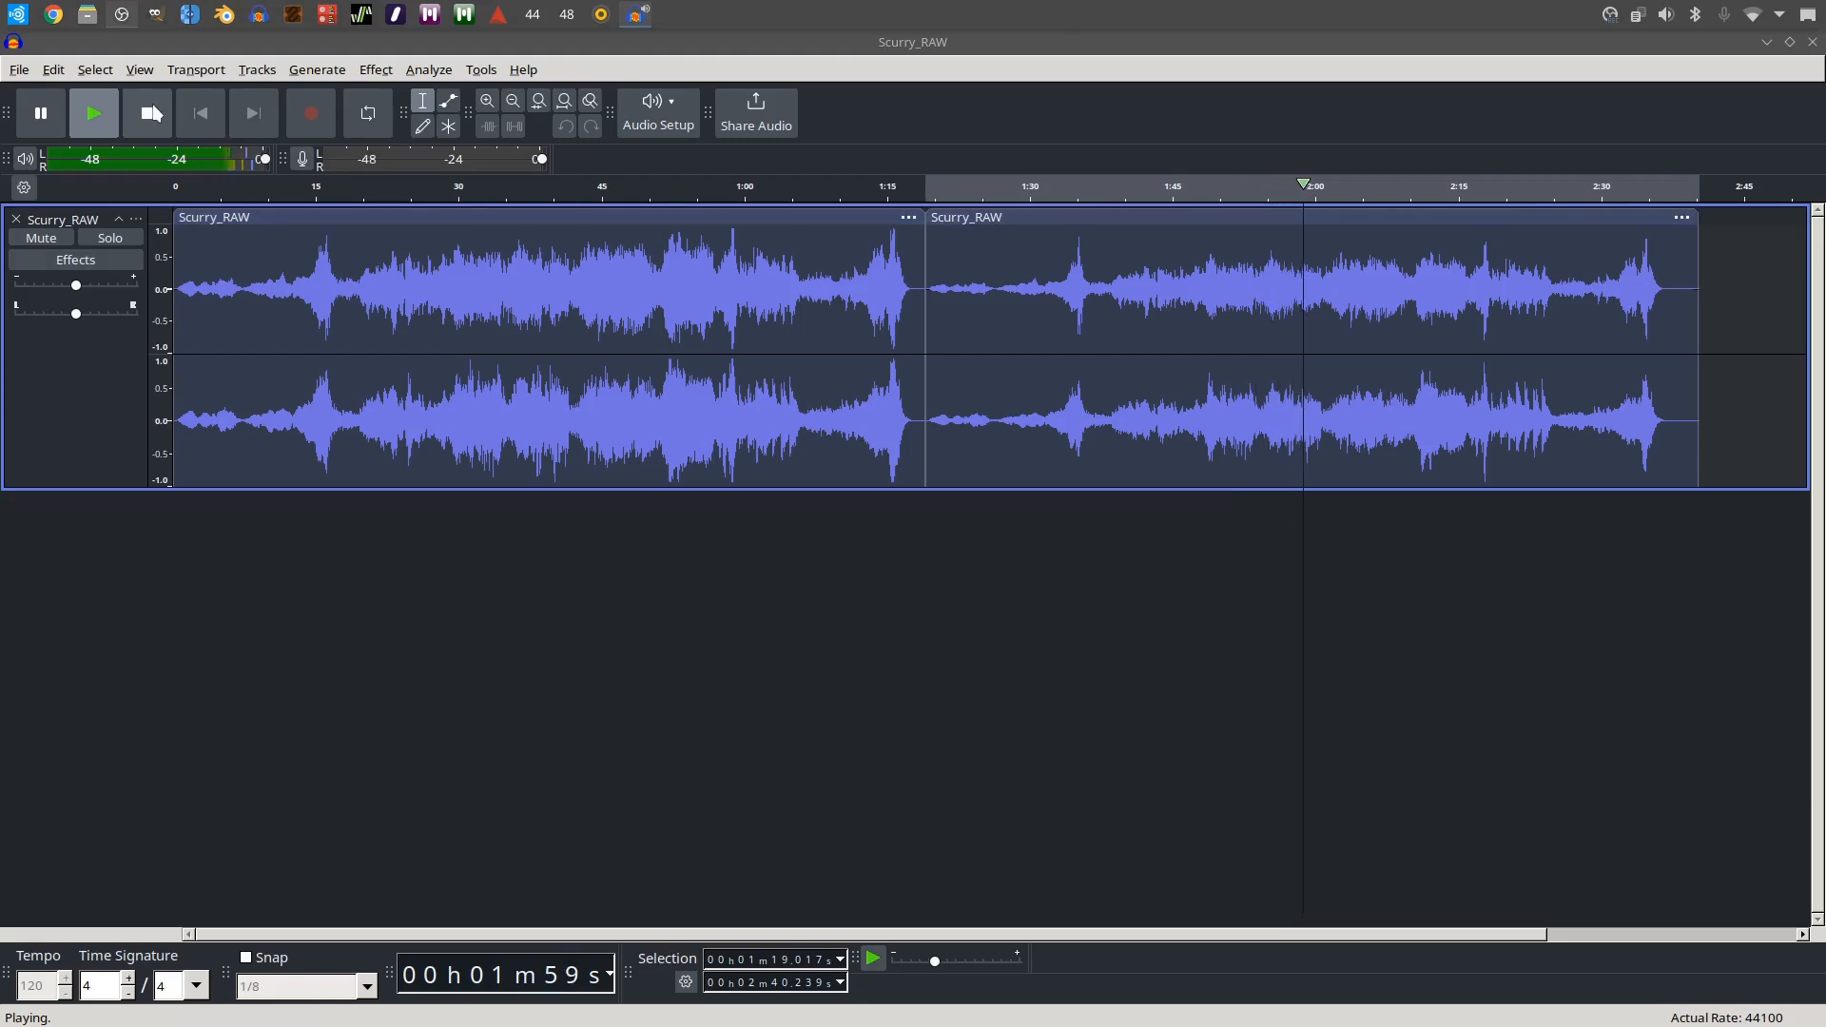
pyautogui.press('space')
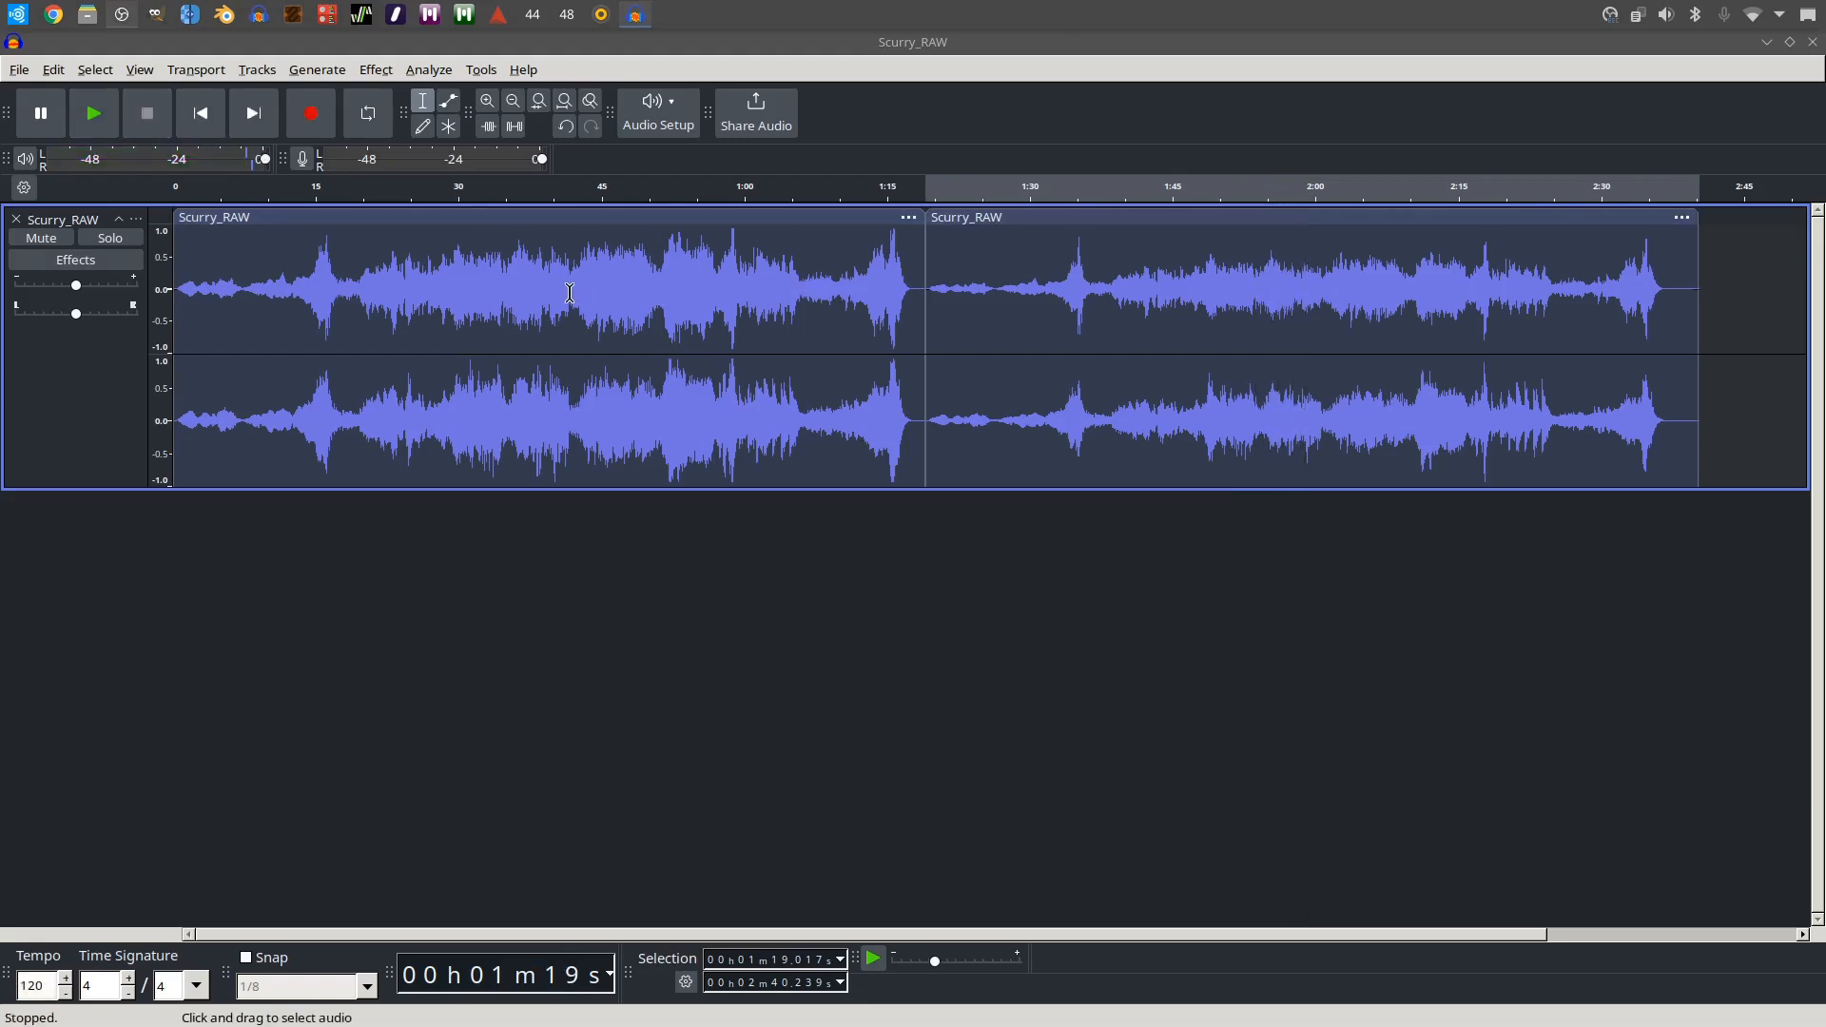